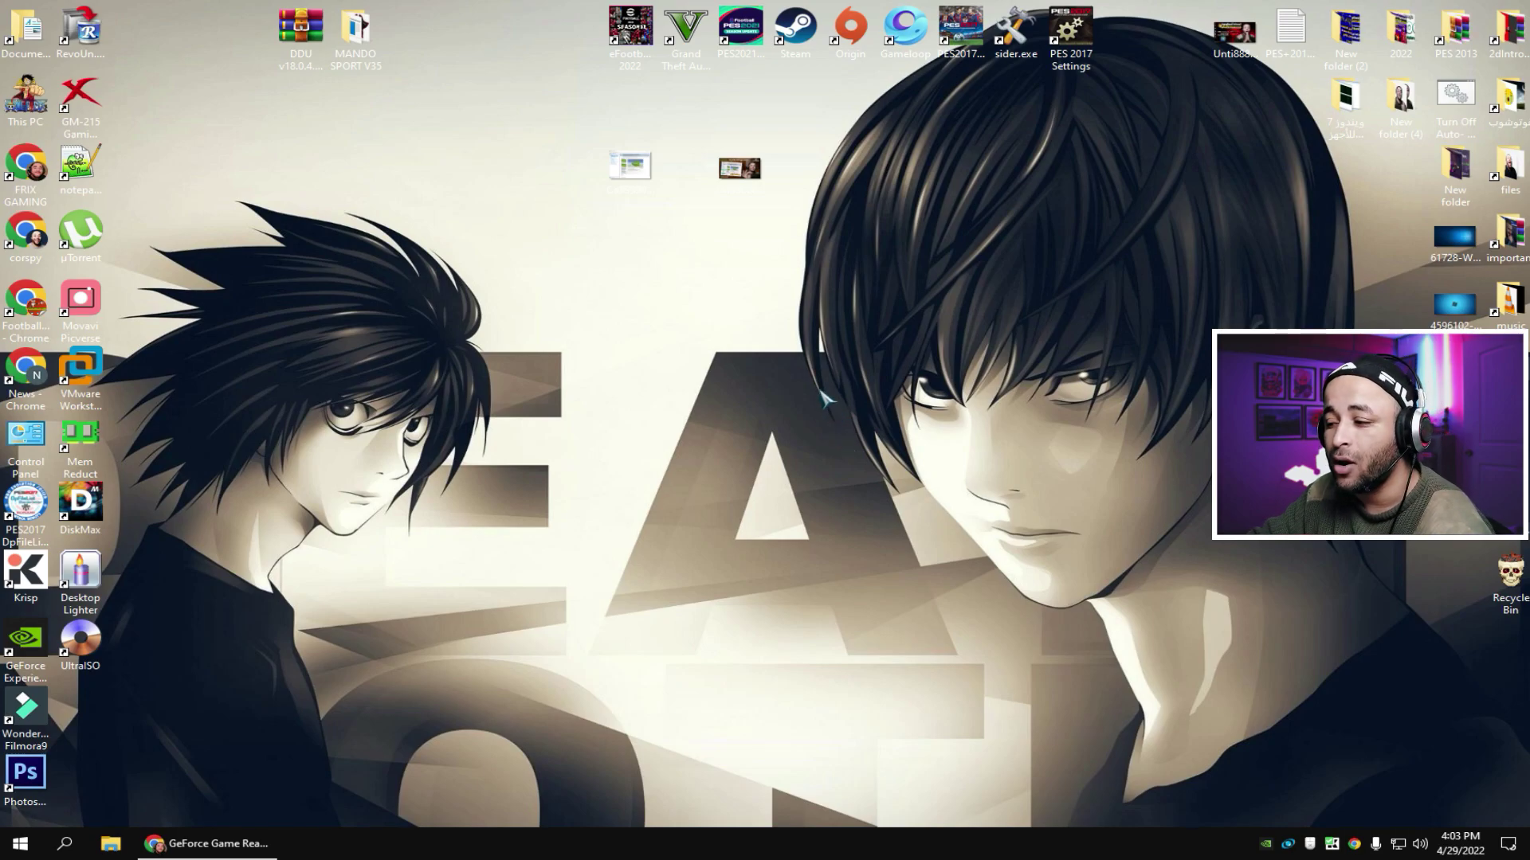
- Open NVIDIA Control Panel and apply the option to use the advanced 3D image settings
right_click(826, 397)
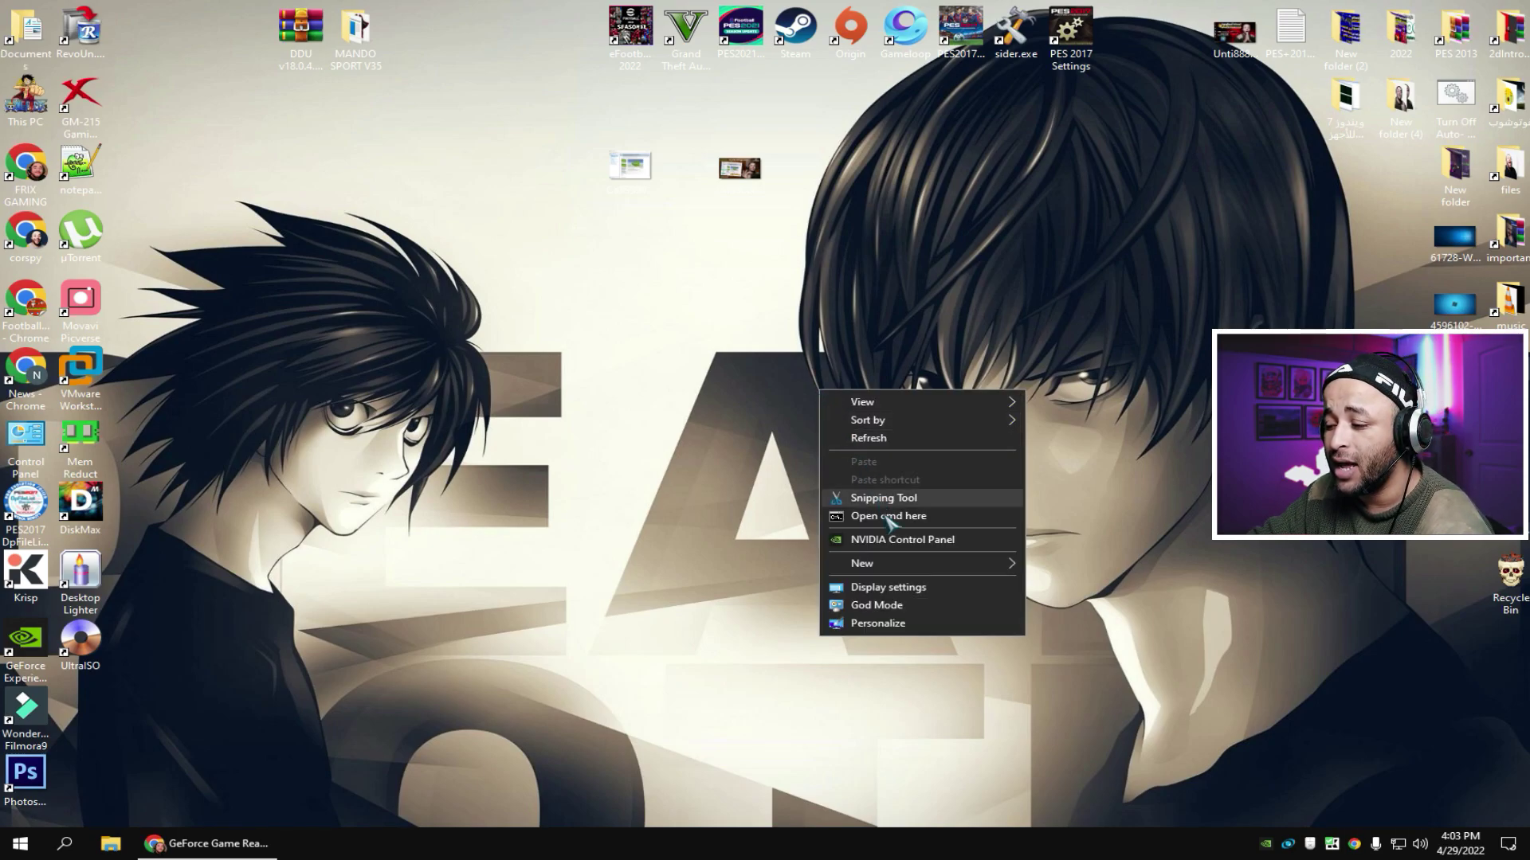
left_click(898, 542)
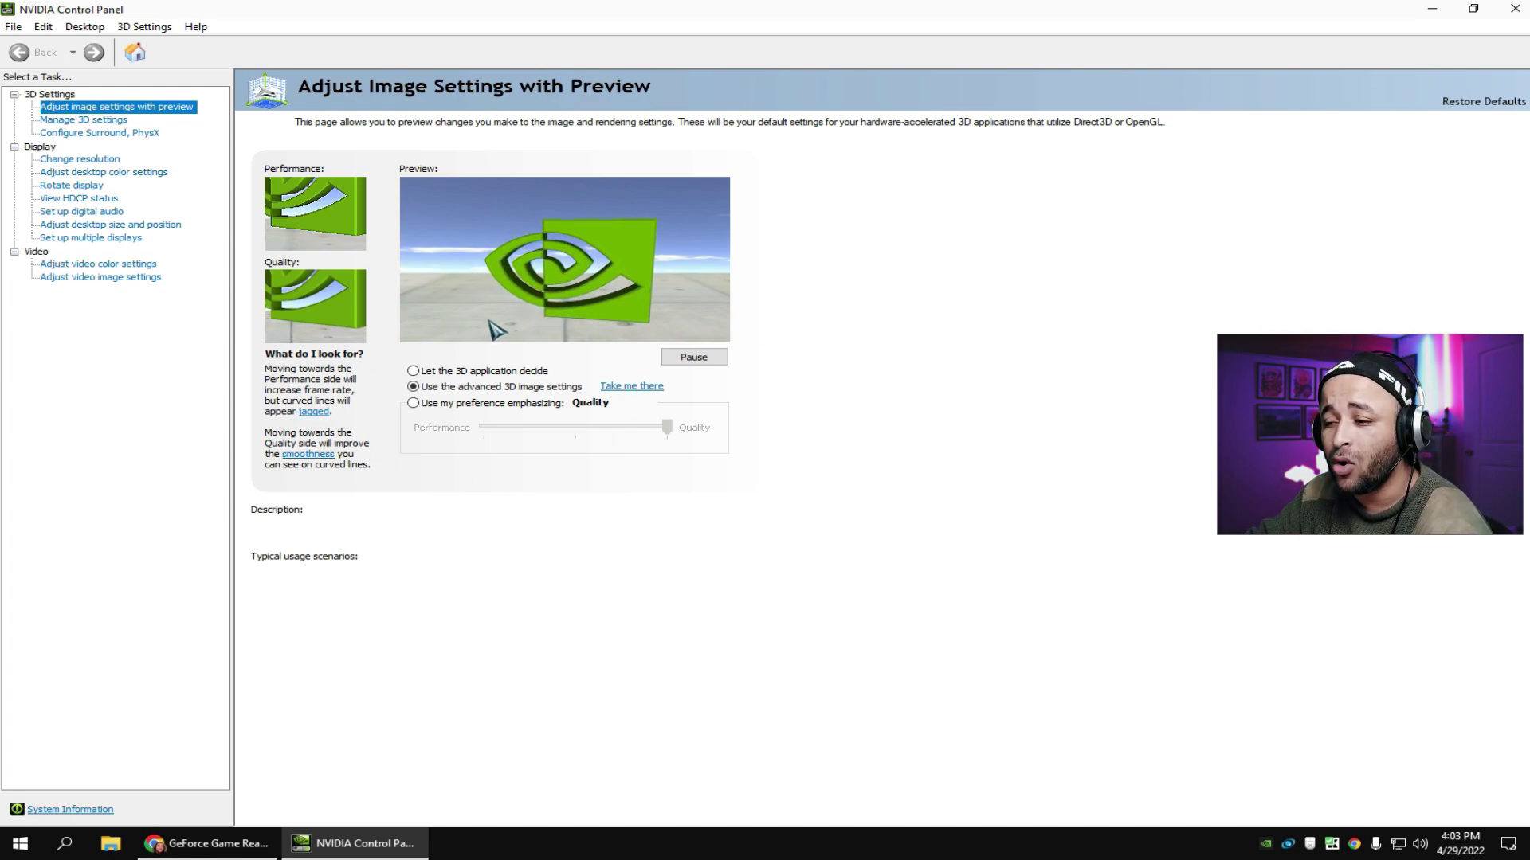
left_click(443, 388)
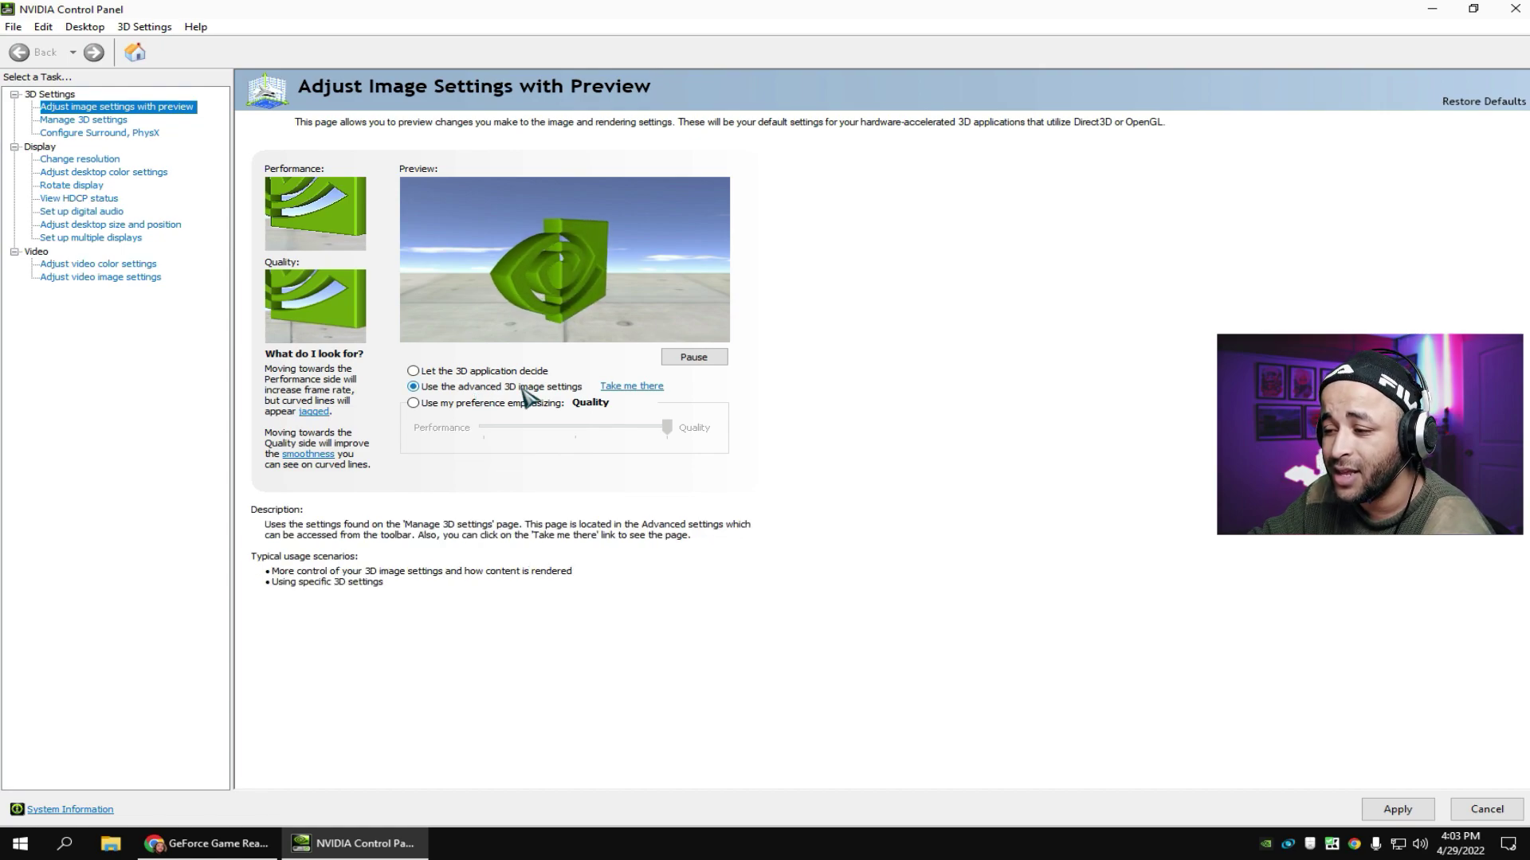
left_click(1396, 810)
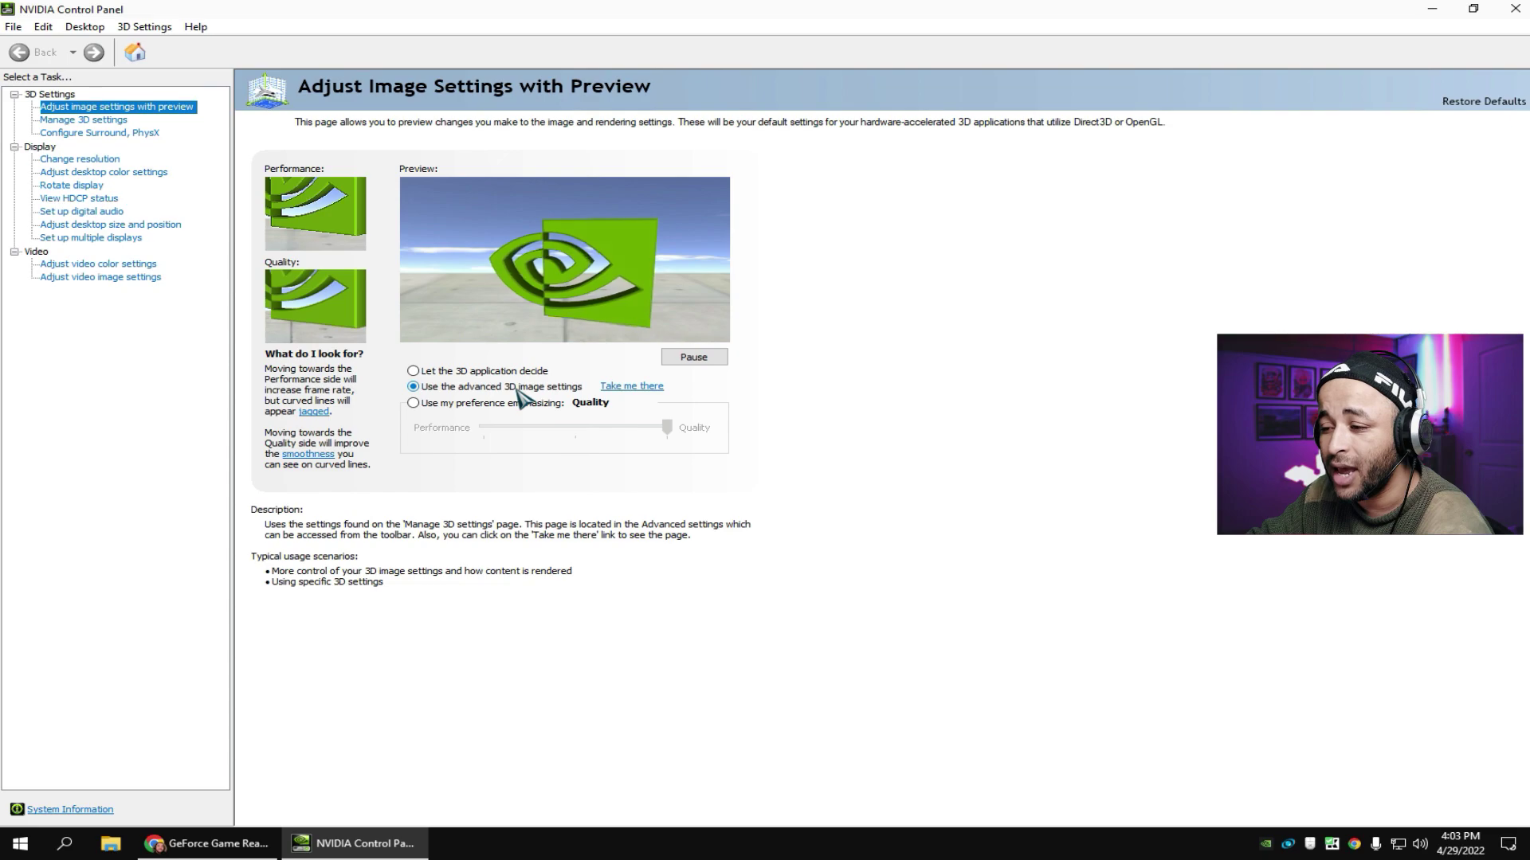
- In the global 3D settings, keep Image Scaling and Ambient Occlusion set to Off
left_click(102, 122)
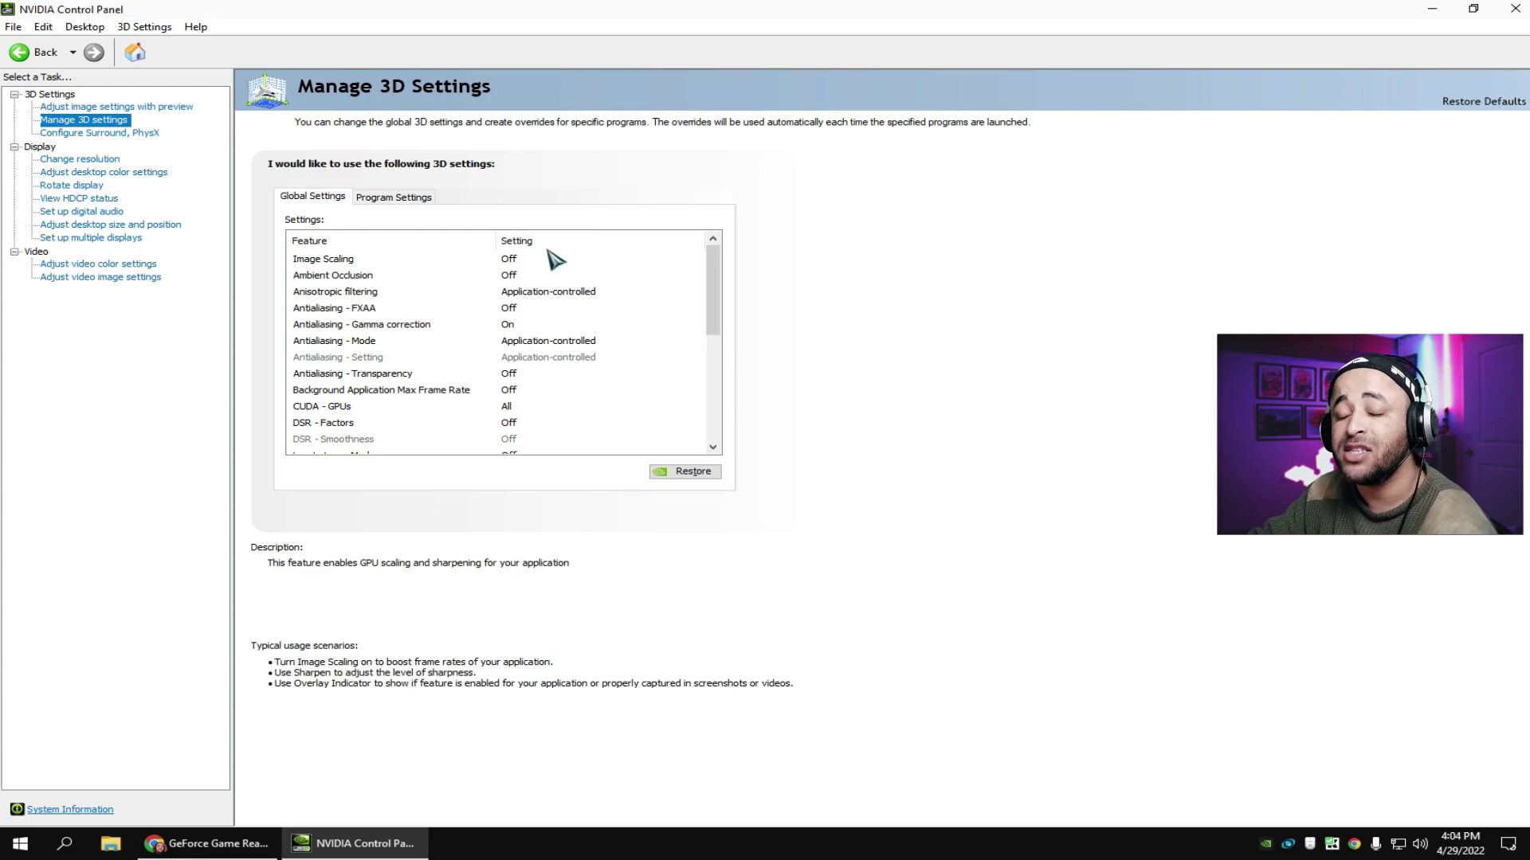
scroll(720, 318, "down", 1)
scroll(721, 300, "up", 1)
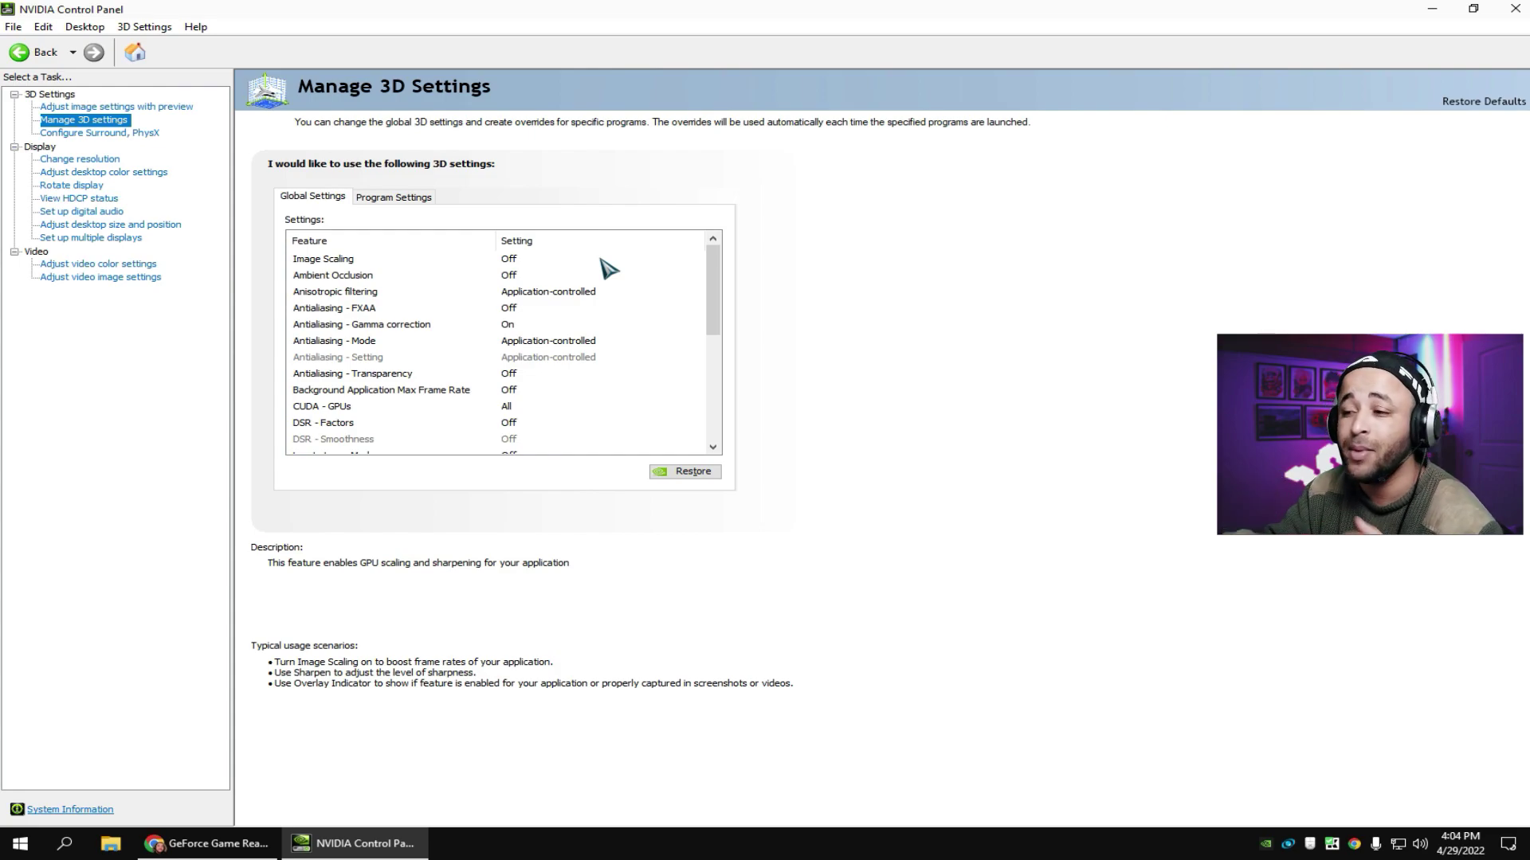
mouse_move(338, 273)
left_click(515, 261)
left_click(515, 263)
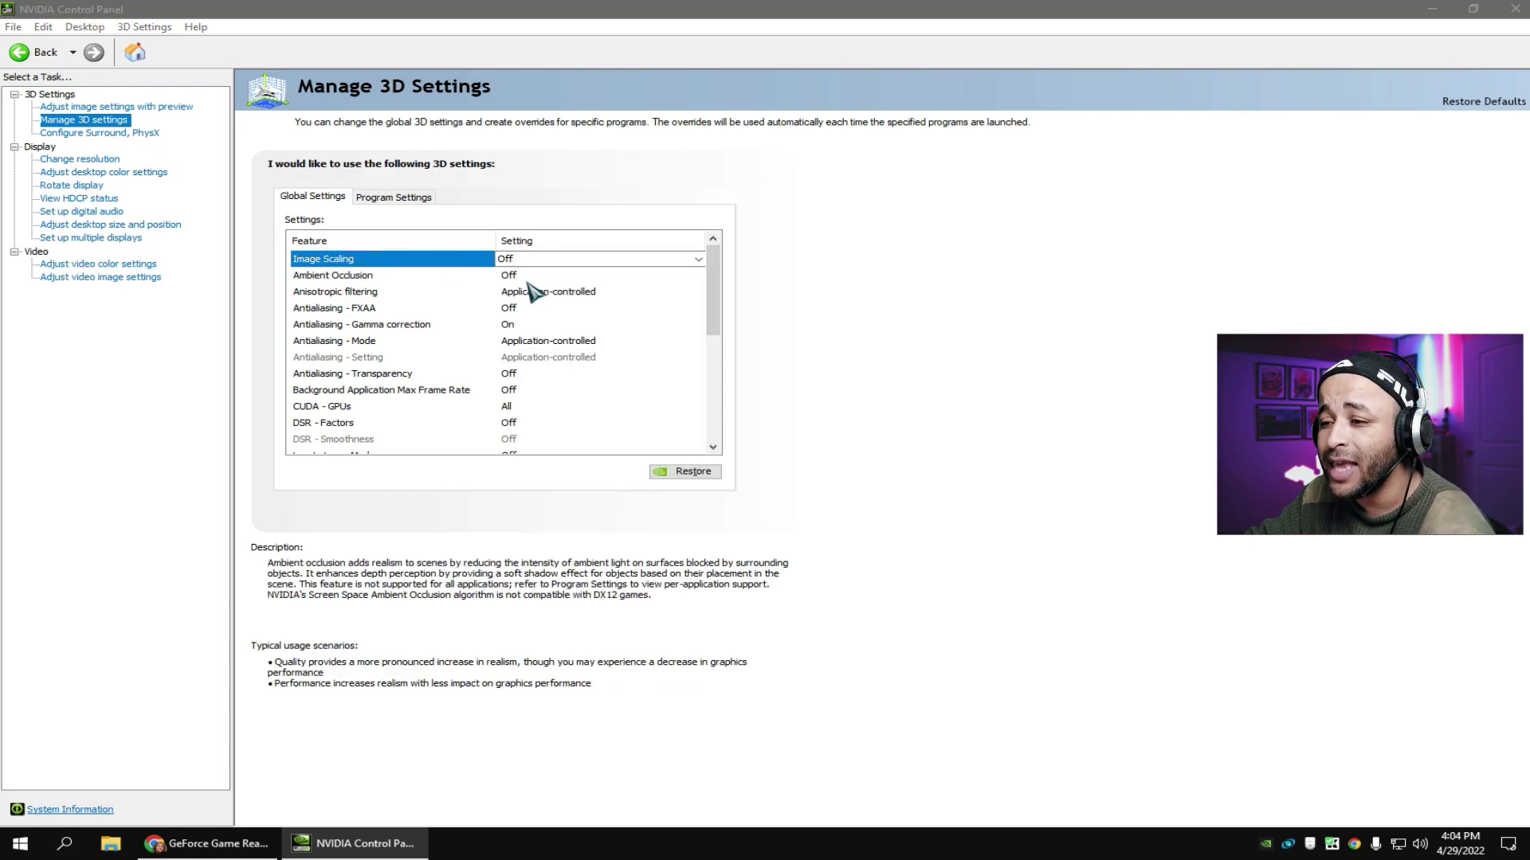
left_click(521, 275)
left_click(502, 292)
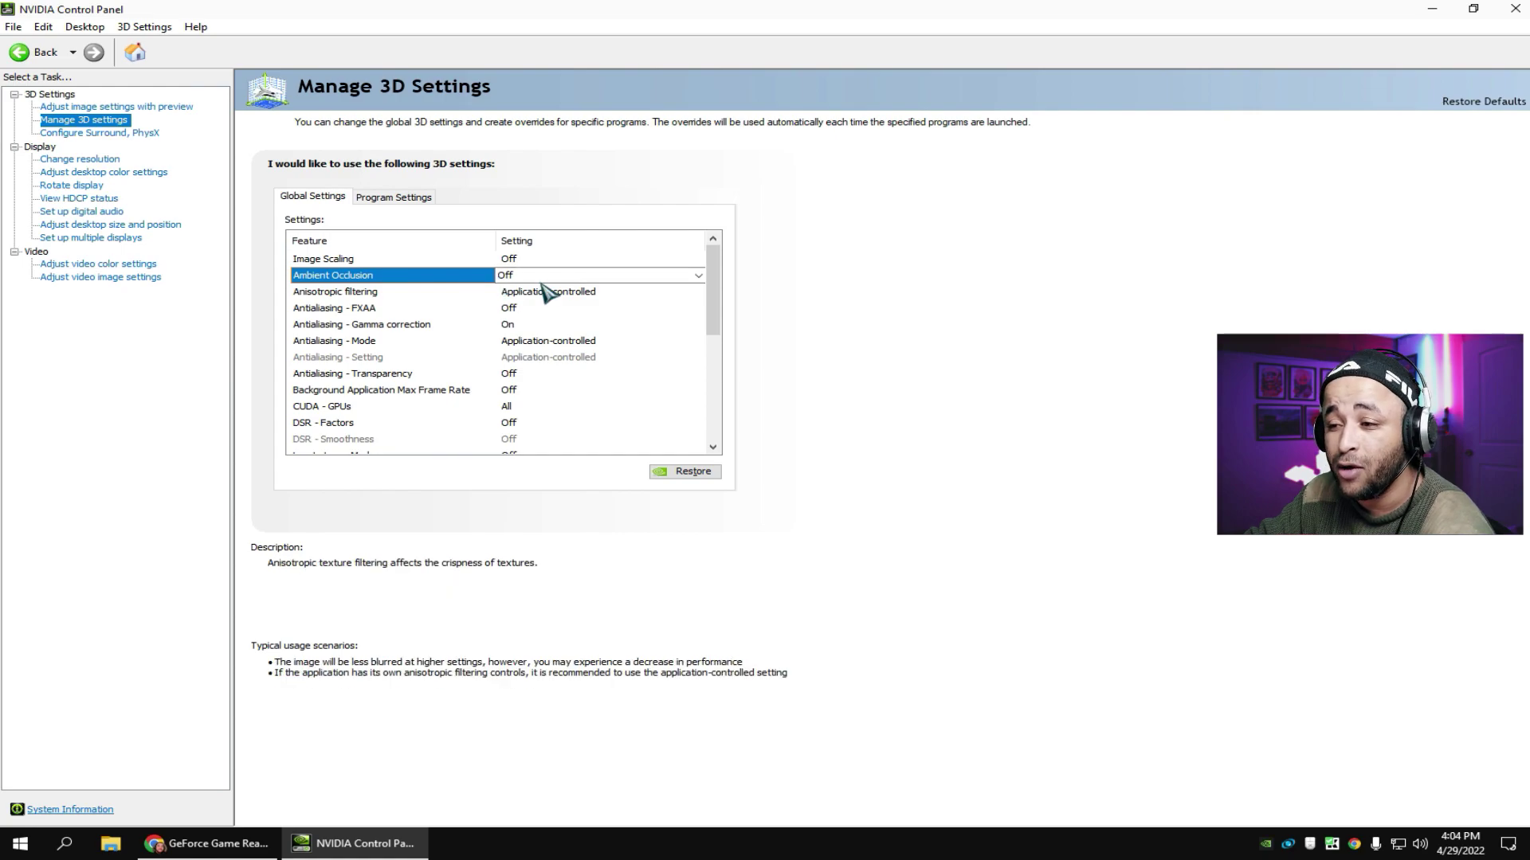
- Set both Anisotropic filtering and Antialiasing - FXAA to Off
left_click(550, 293)
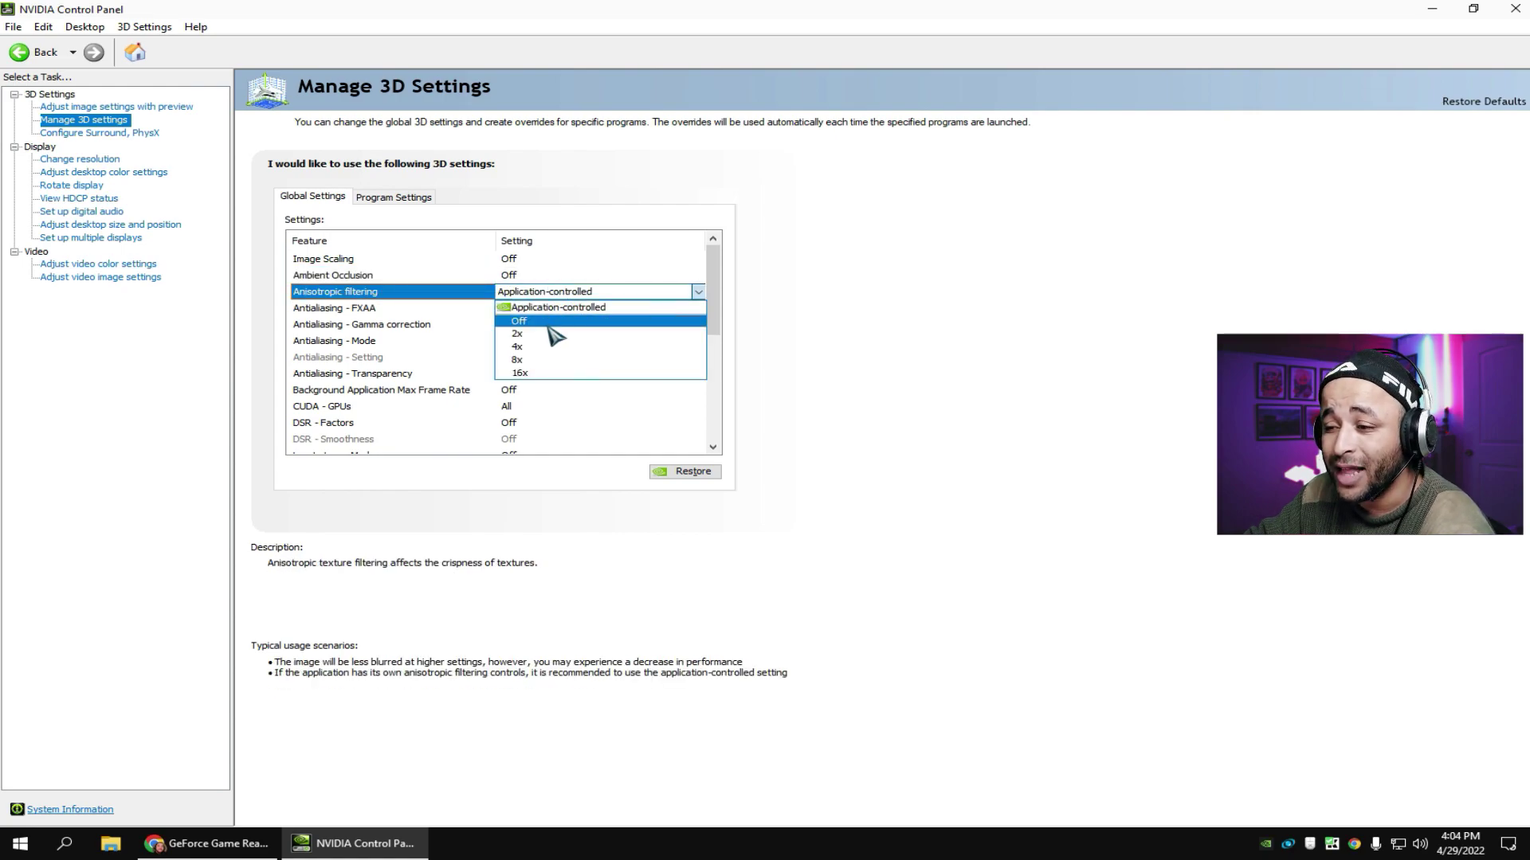
left_click(550, 323)
left_click(533, 311)
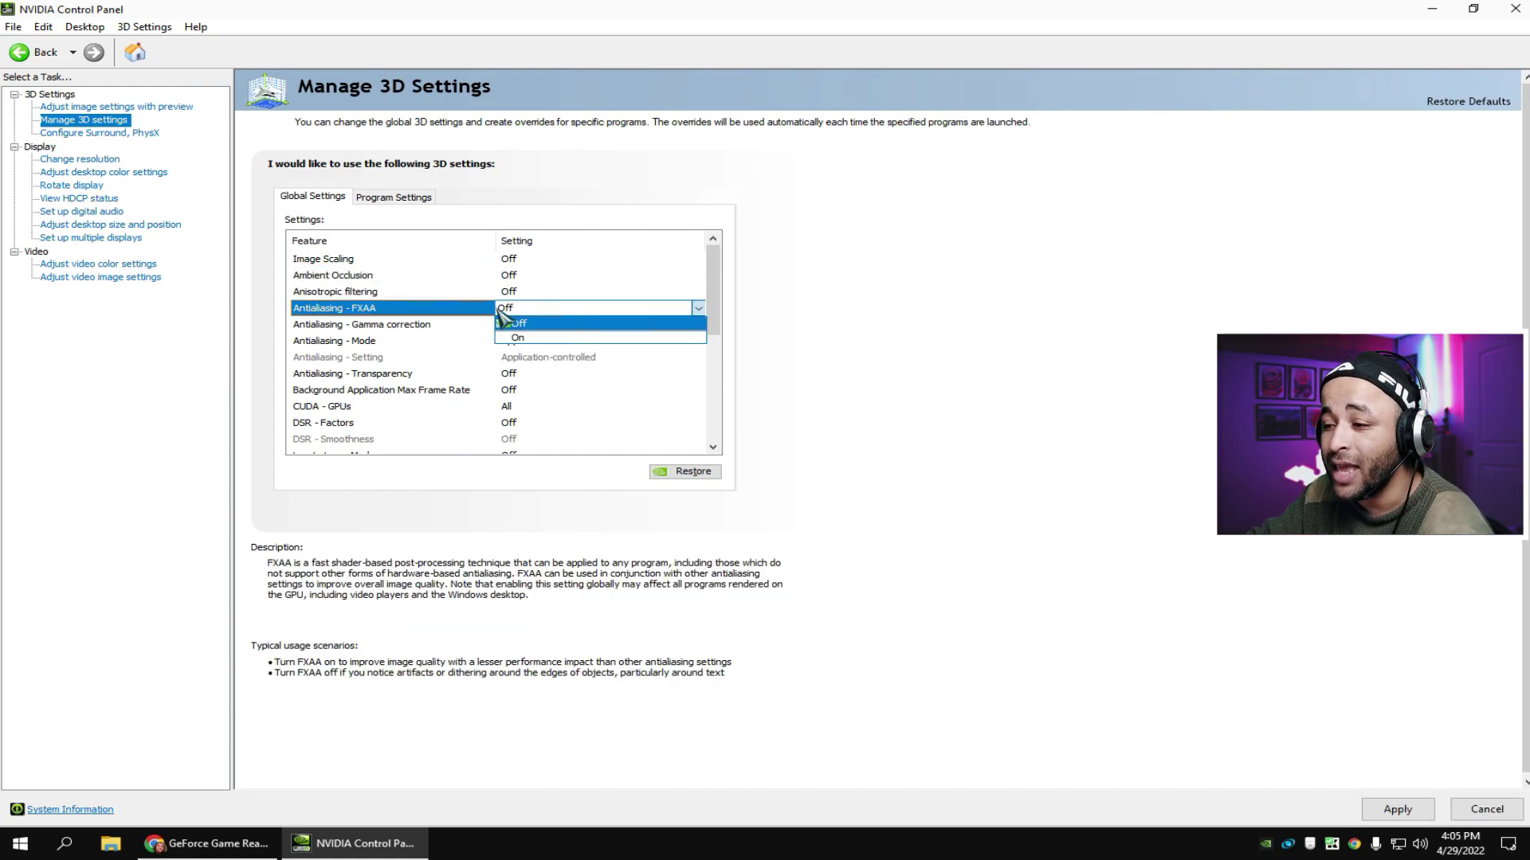
left_click(540, 324)
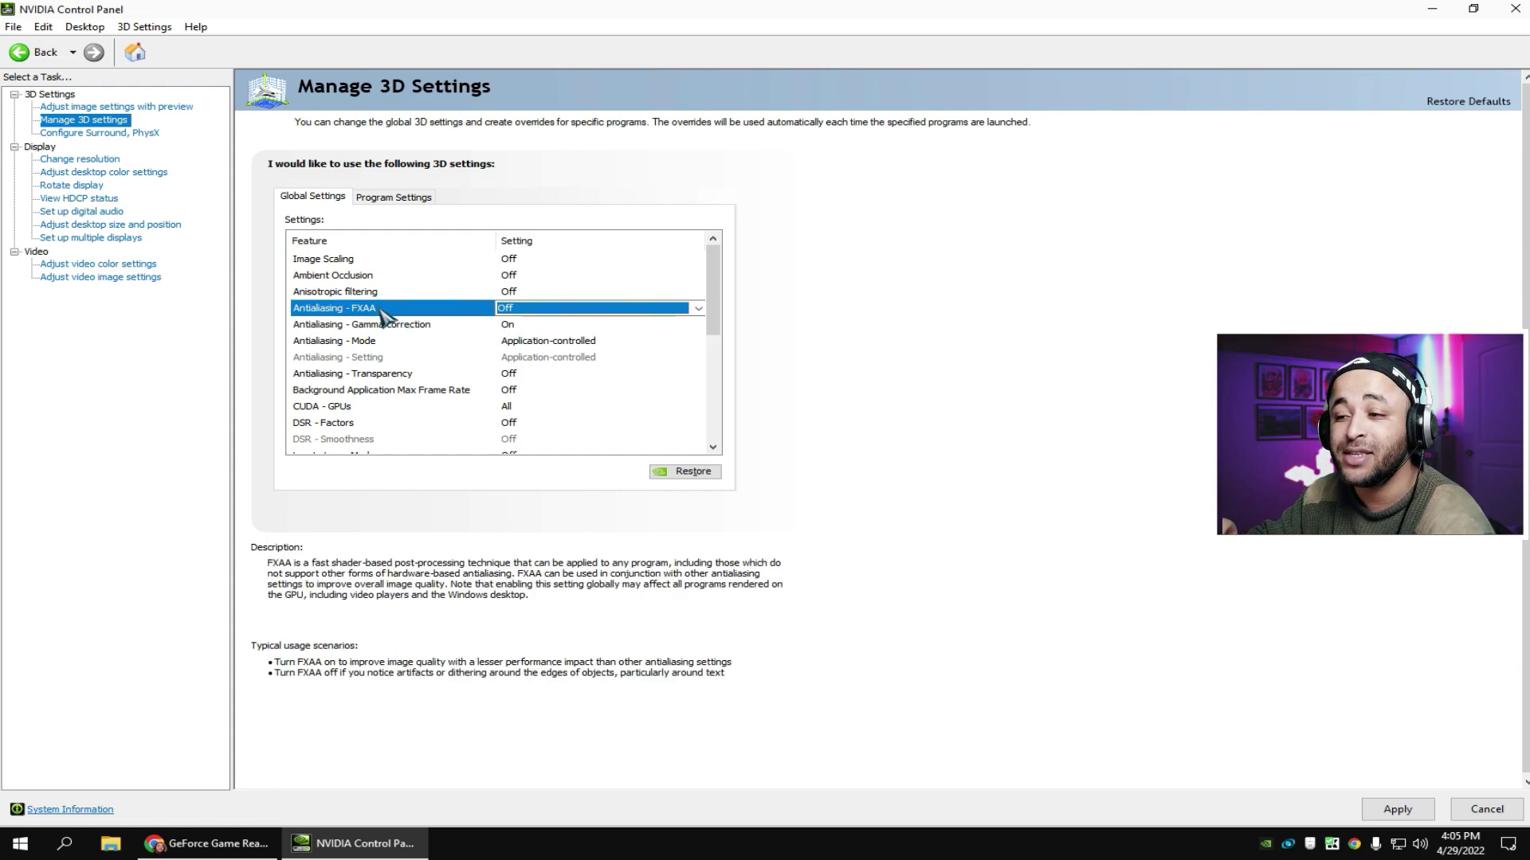
- Keep Antialiasing - Gamma correction On and set Antialiasing - Mode to Off
left_click(510, 329)
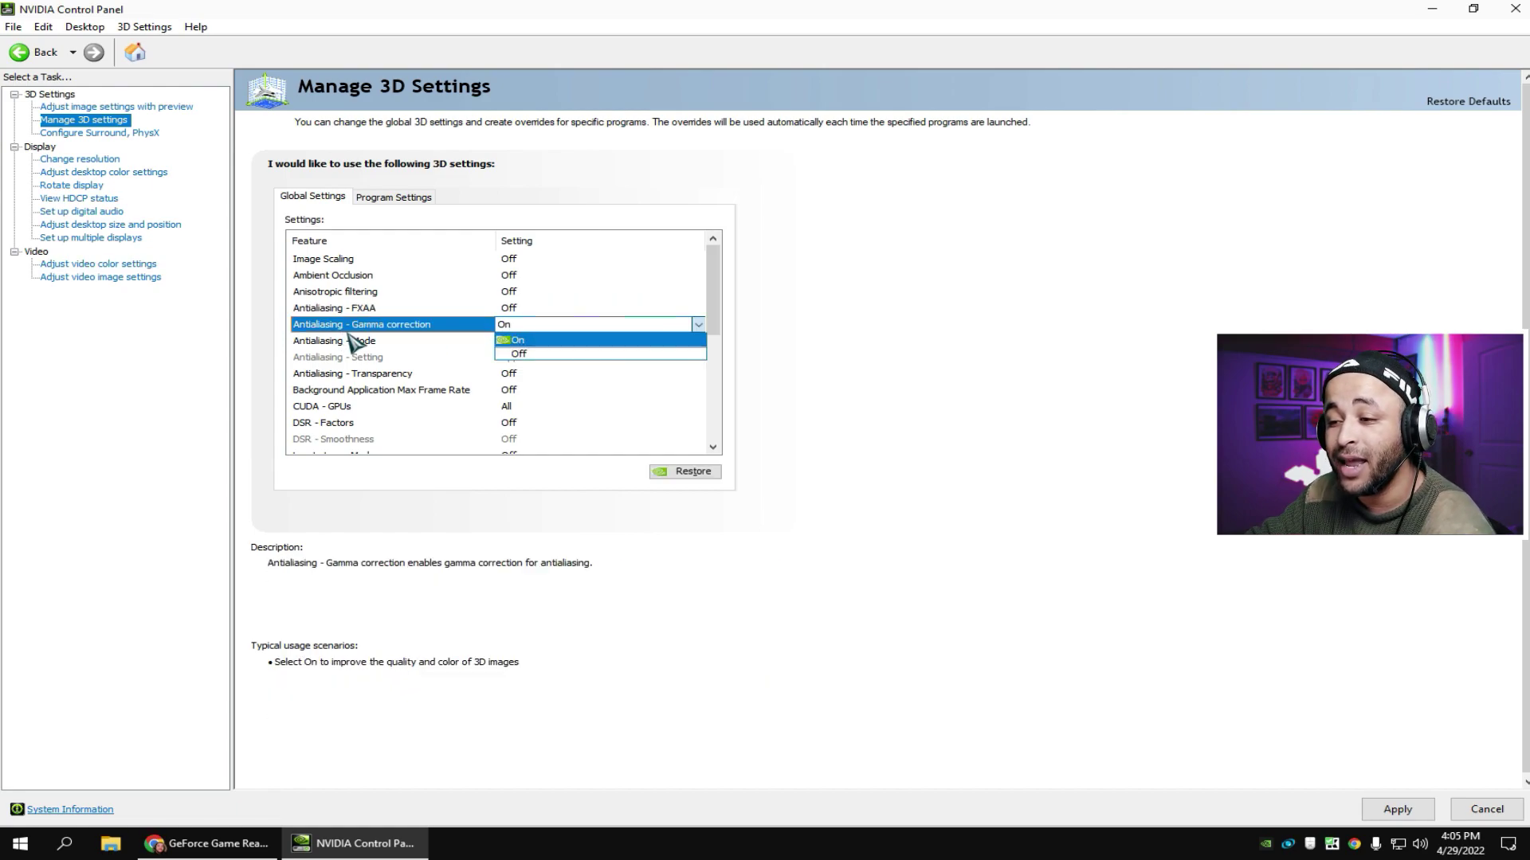
left_click(532, 341)
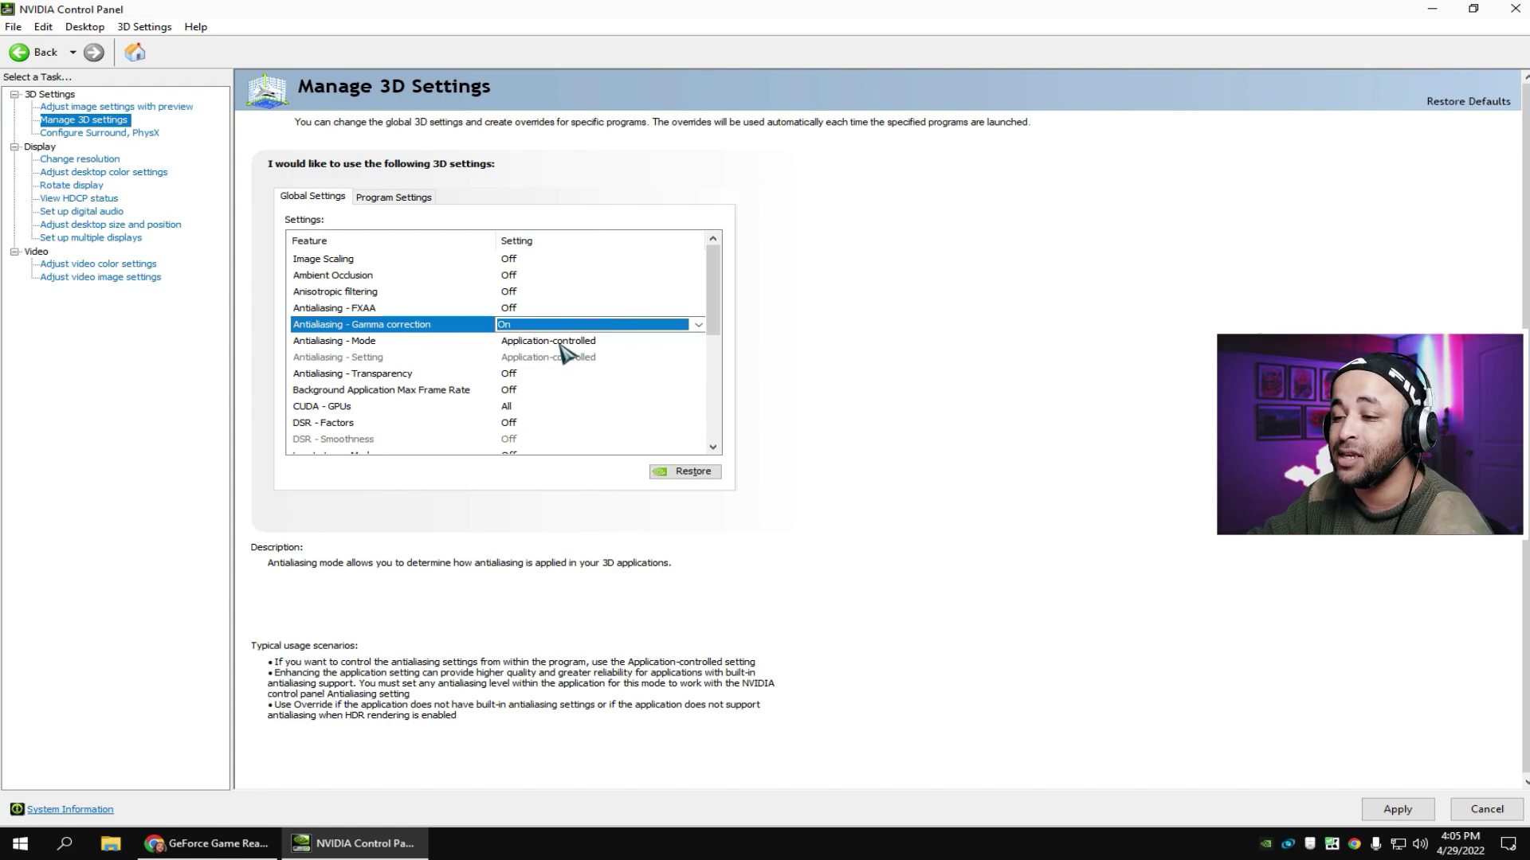
left_click(558, 342)
left_click(558, 356)
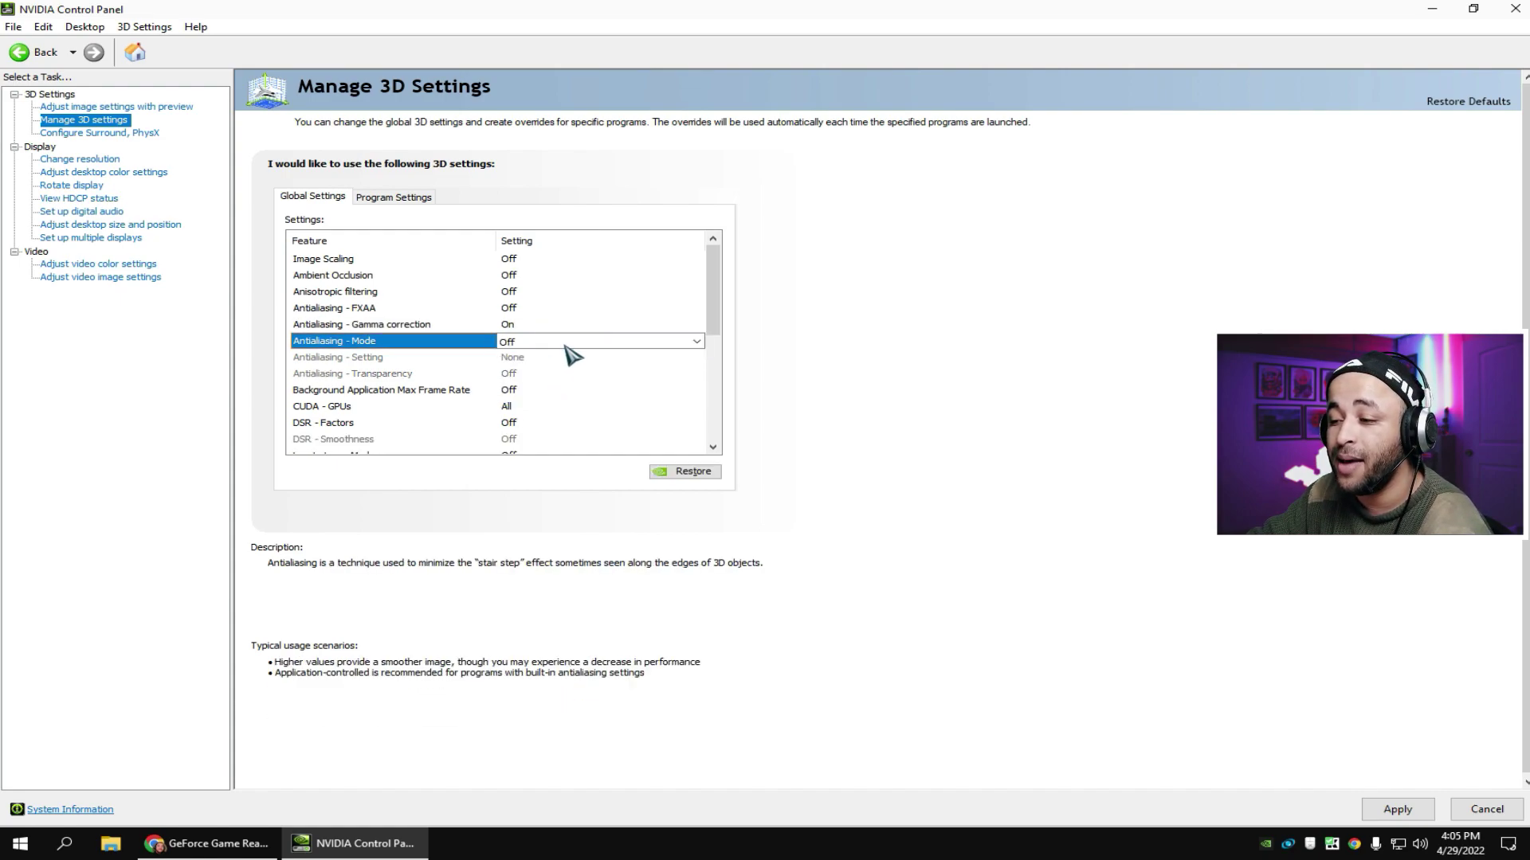
- Keep CUDA - GPUs set to All and DSR - Factors set to Off
scroll(710, 335, "down", 2)
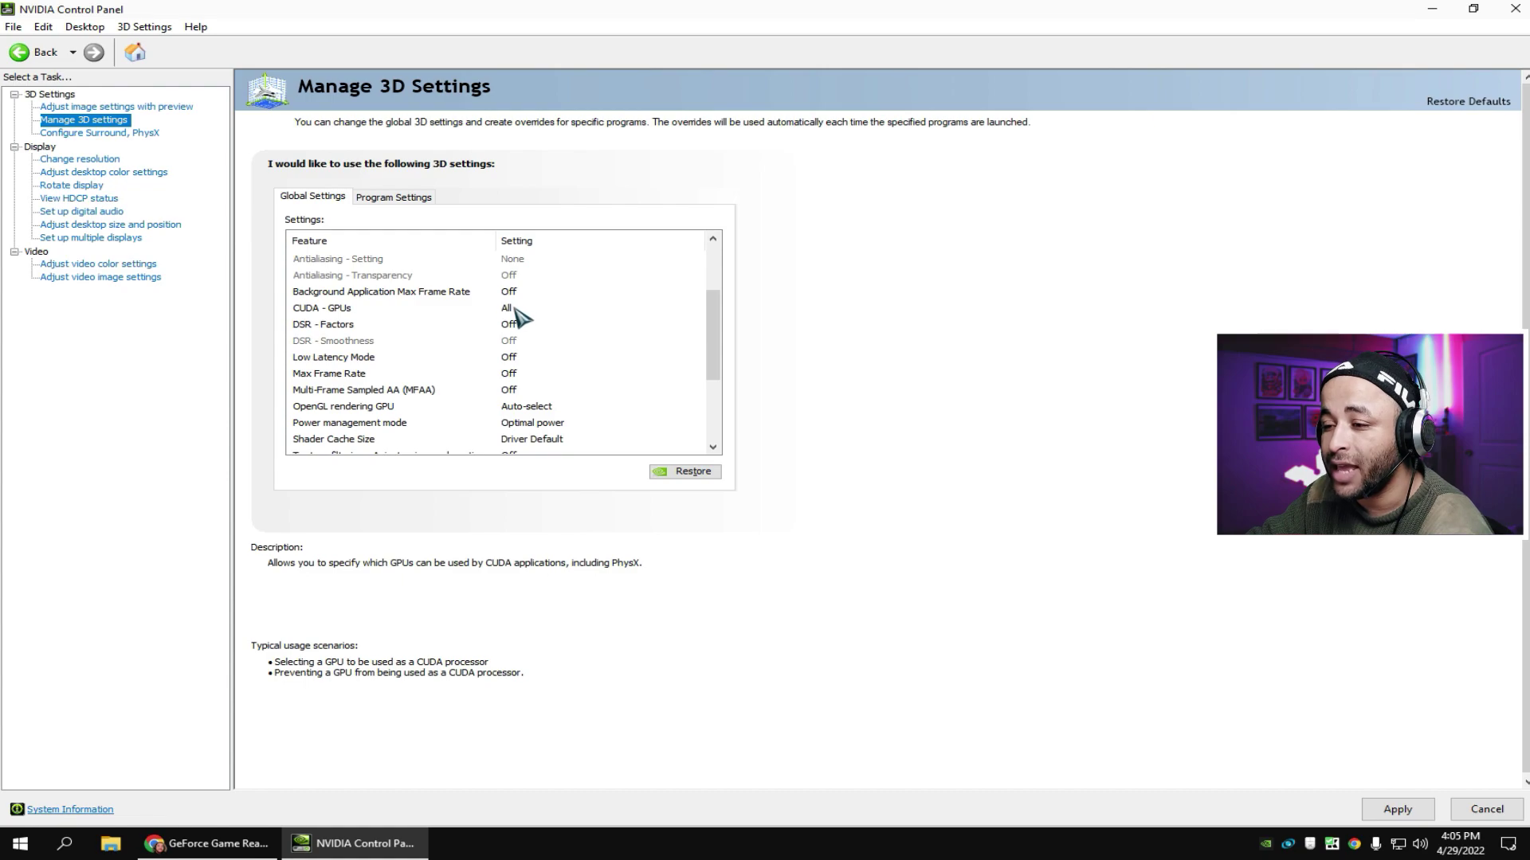
left_click(517, 310)
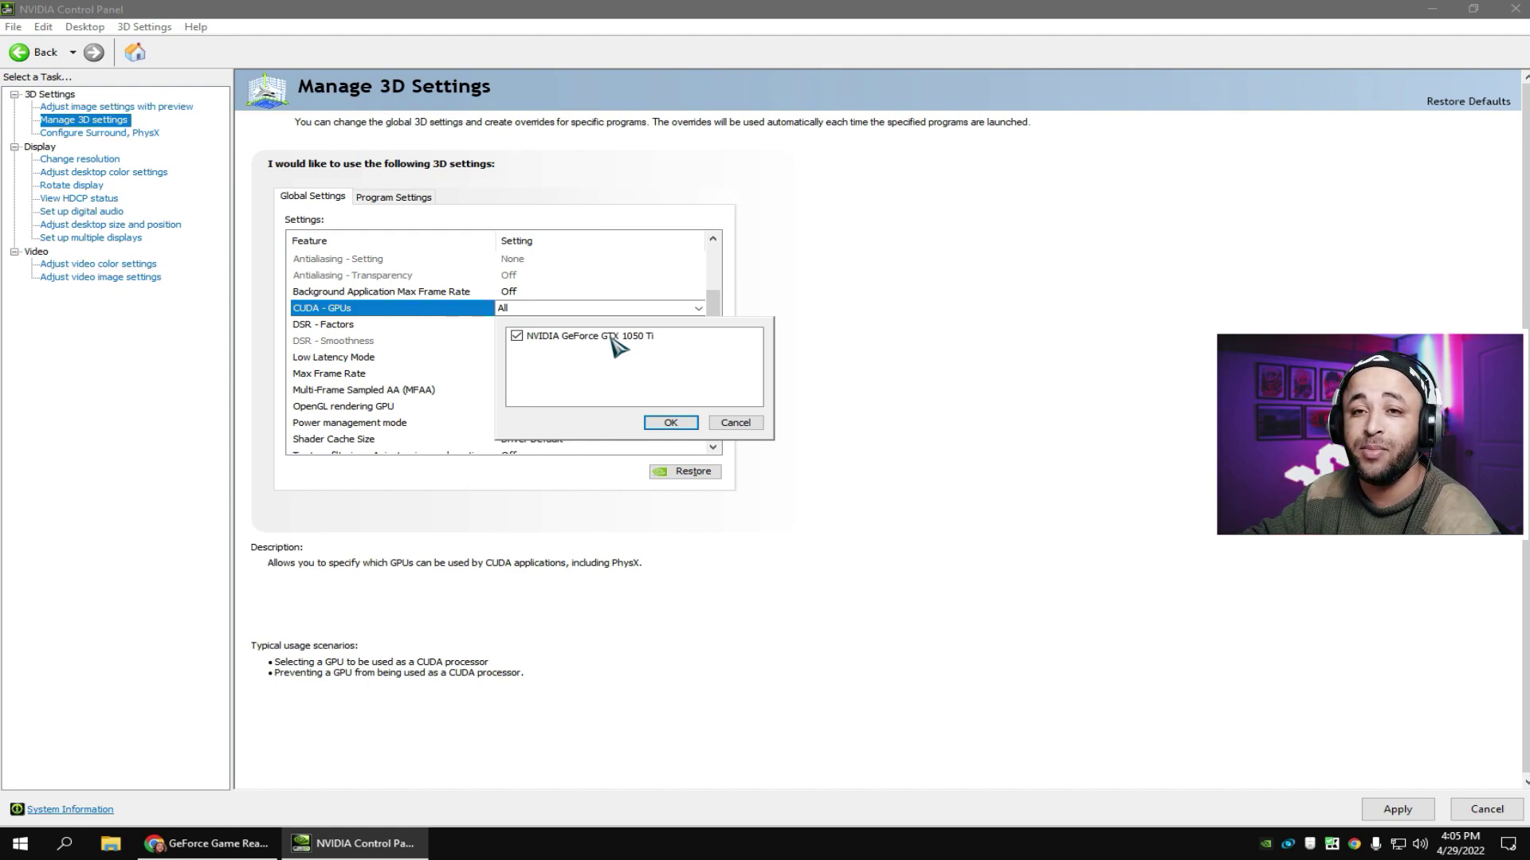
left_click(523, 337)
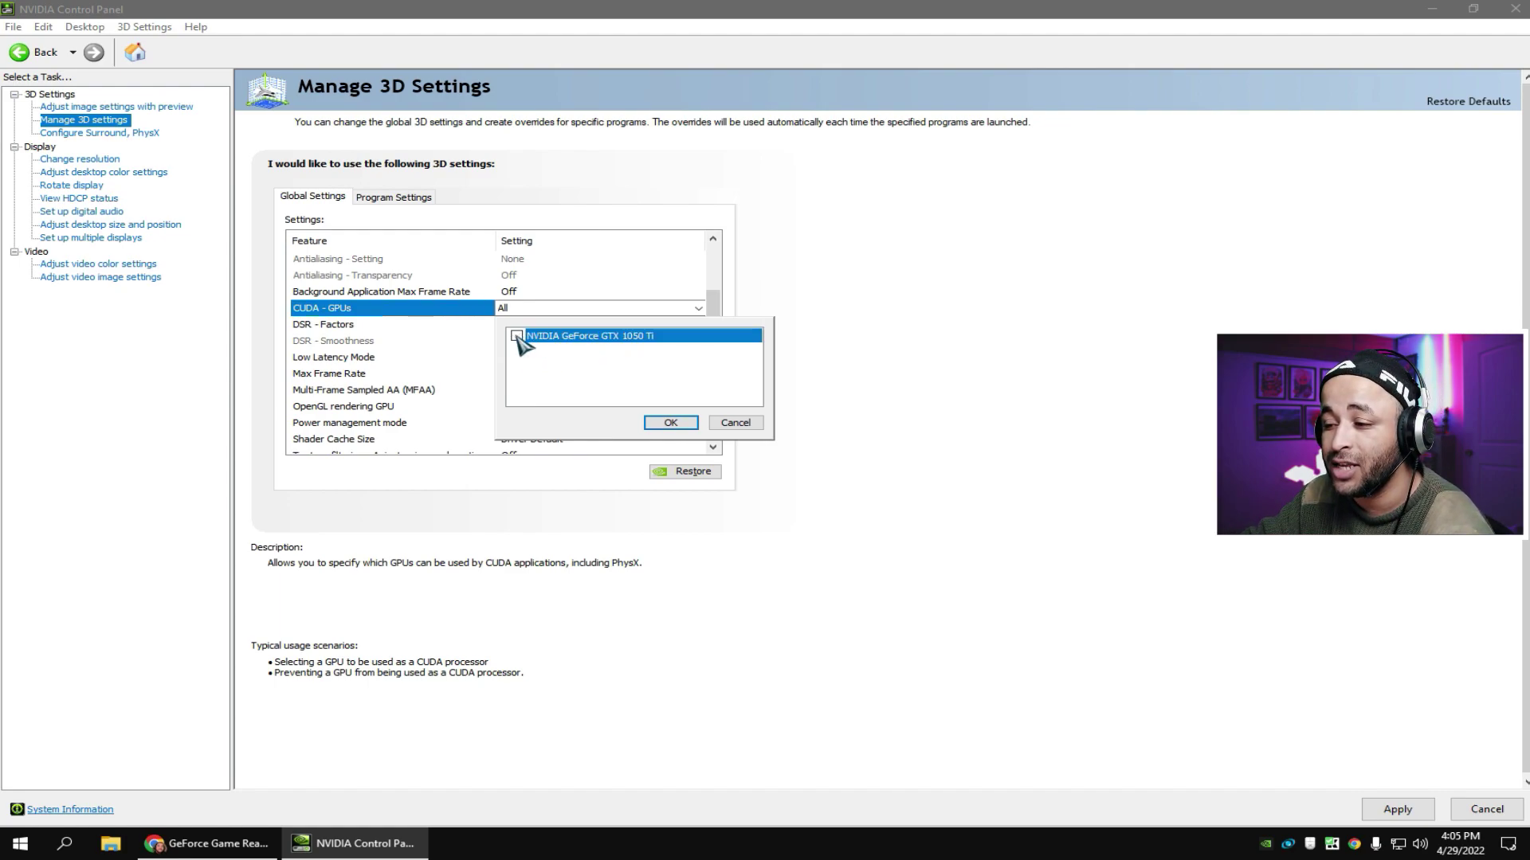
left_click(650, 418)
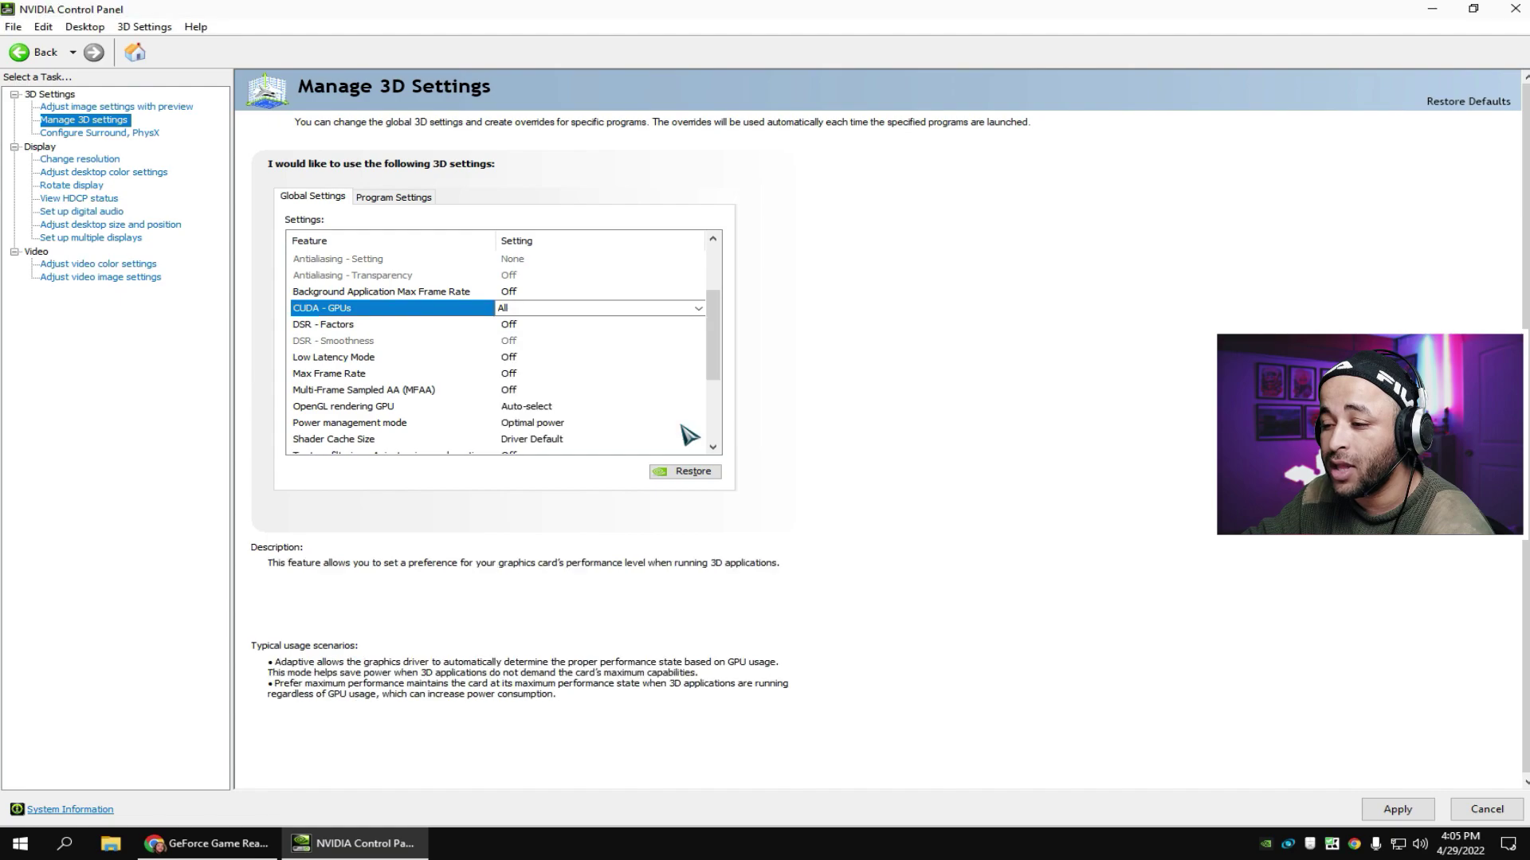
left_click(520, 328)
left_click(519, 330)
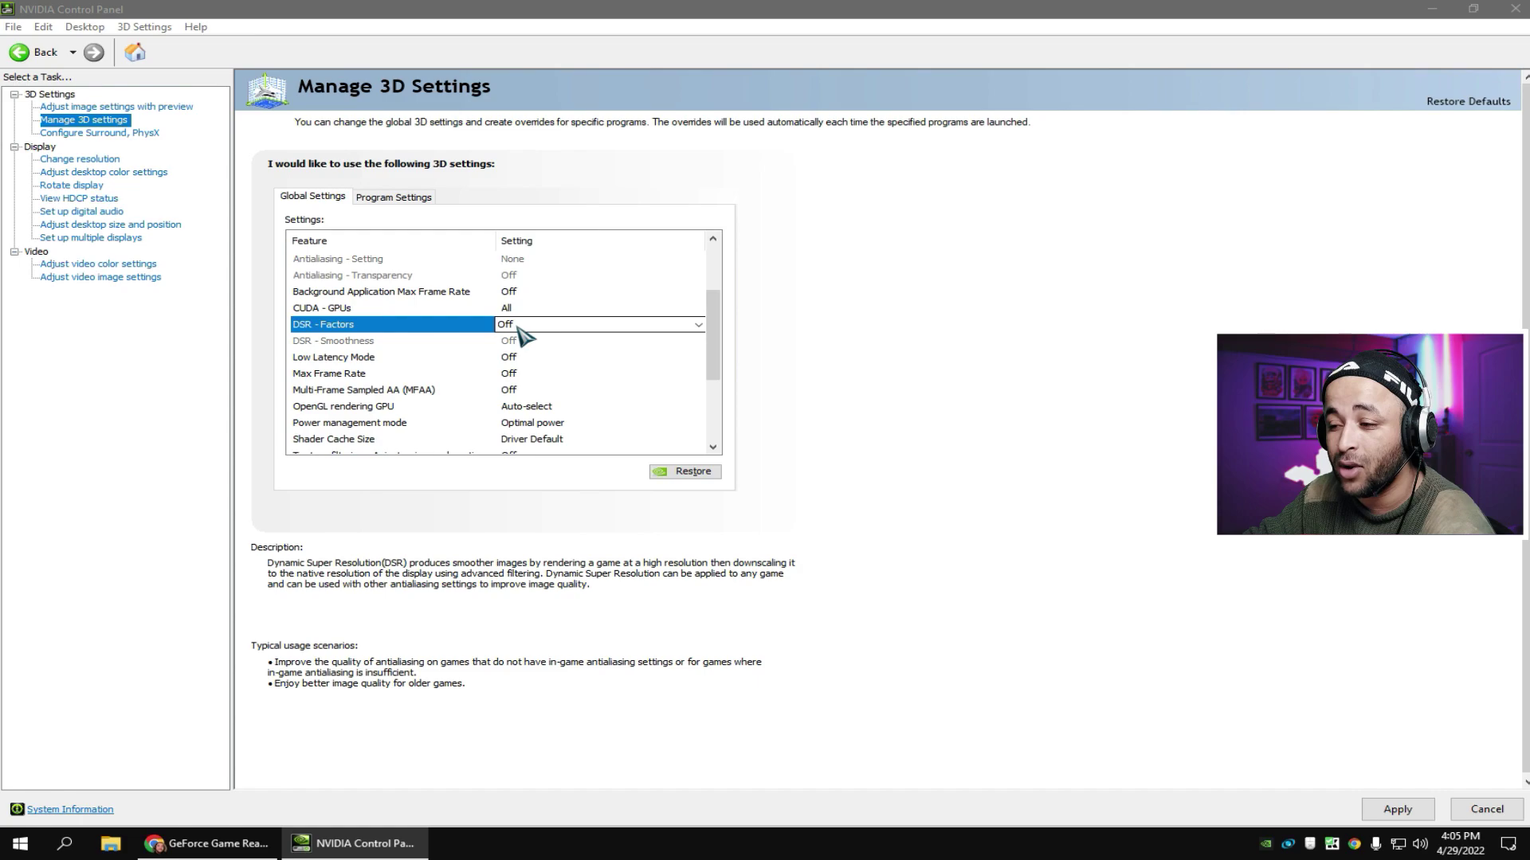
- Set the OpenGL rendering GPU to NVIDIA GeForce GTX 1050 Ti
left_click_drag(713, 351, 709, 391)
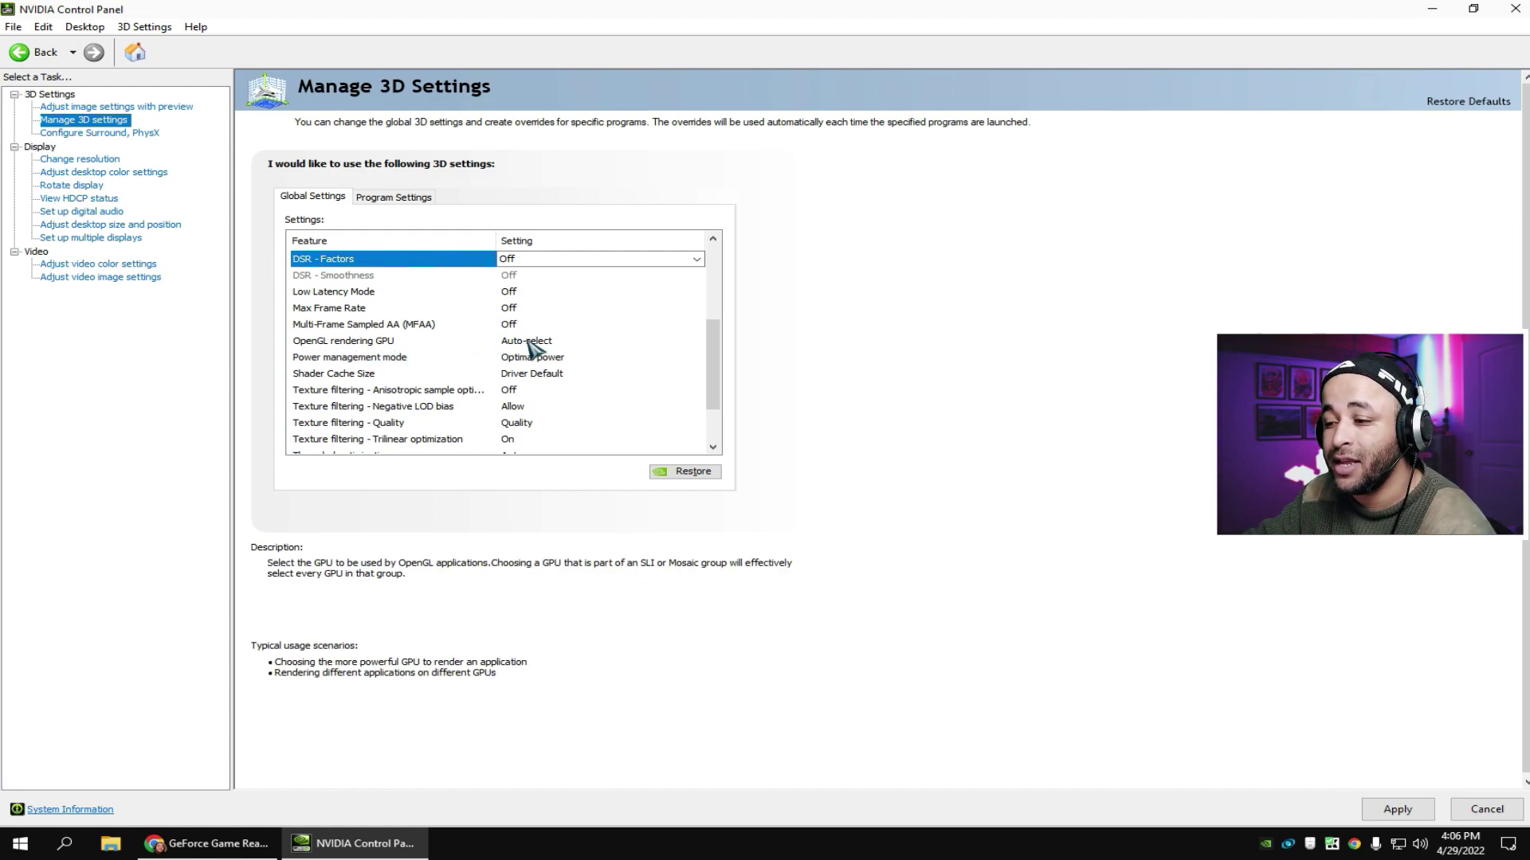
left_click(528, 342)
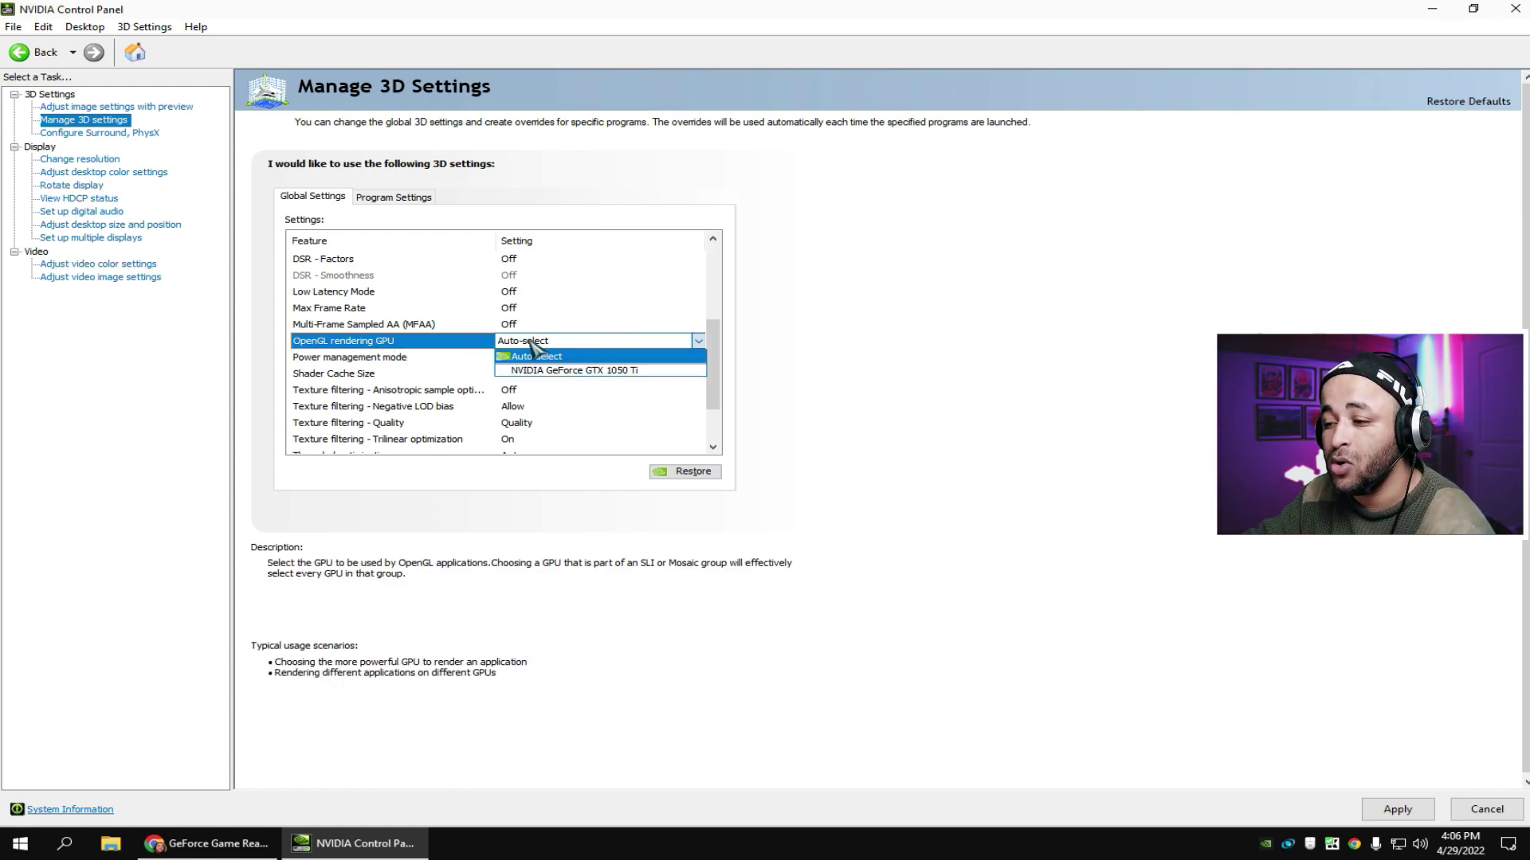
left_click(588, 371)
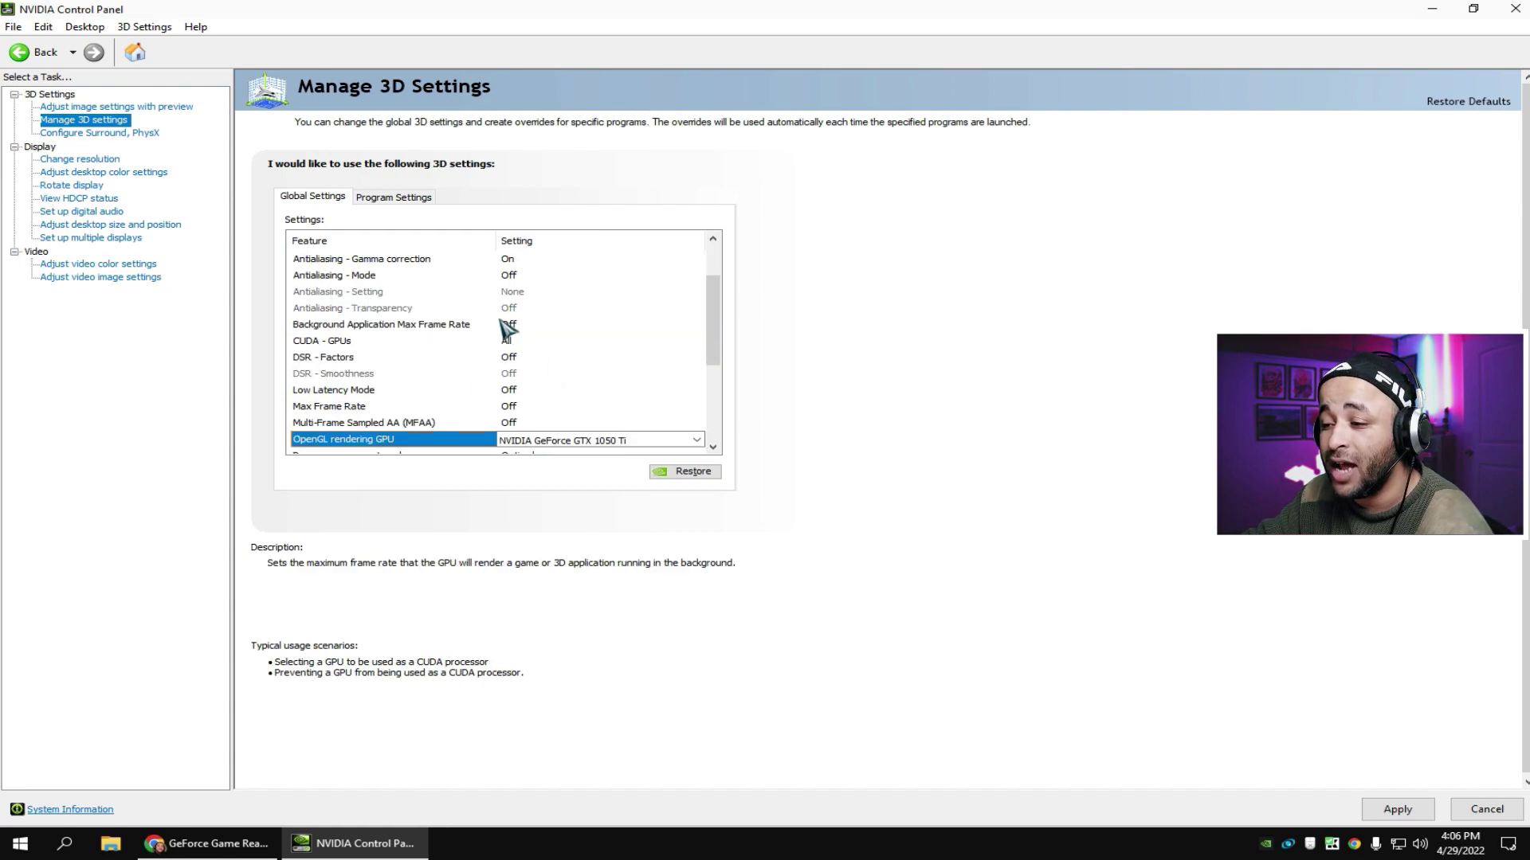
- Set Power management mode to Prefer maximum performance
left_click_drag(720, 331, 714, 406)
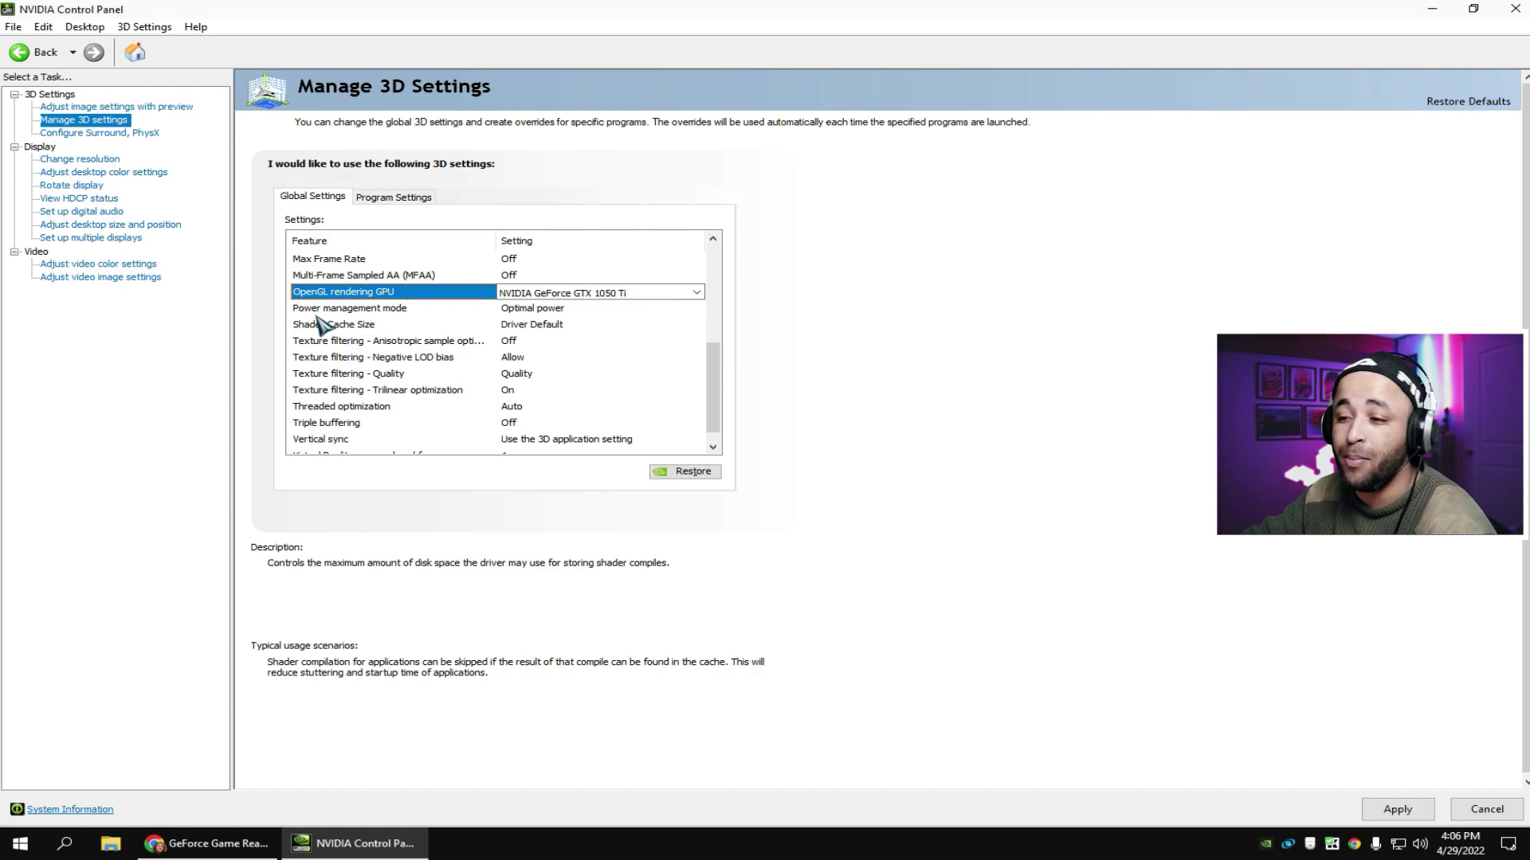
left_click(549, 310)
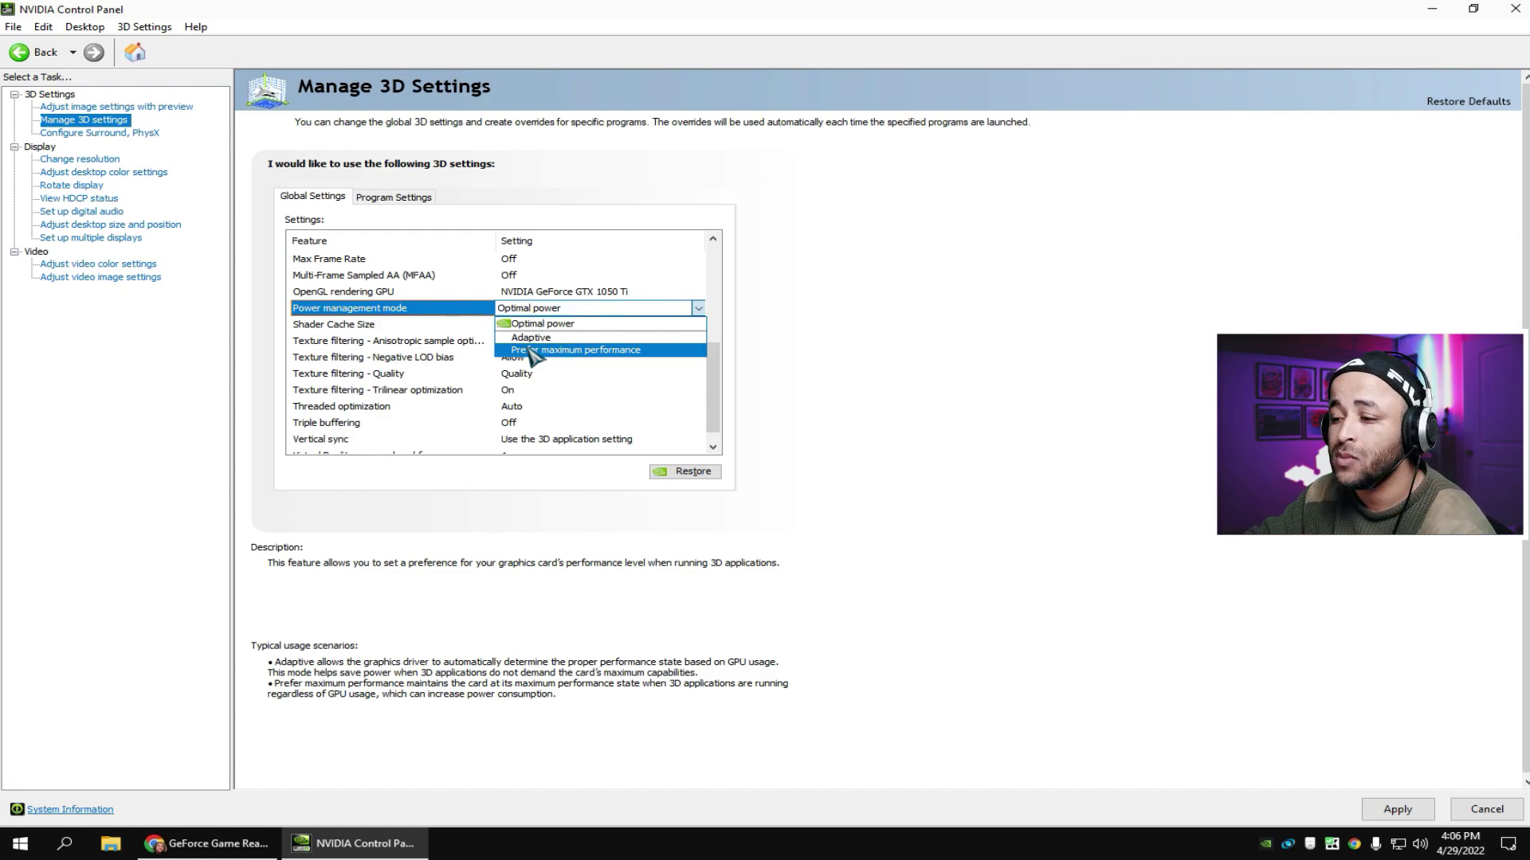
left_click(532, 351)
scroll(529, 354, "up", 5)
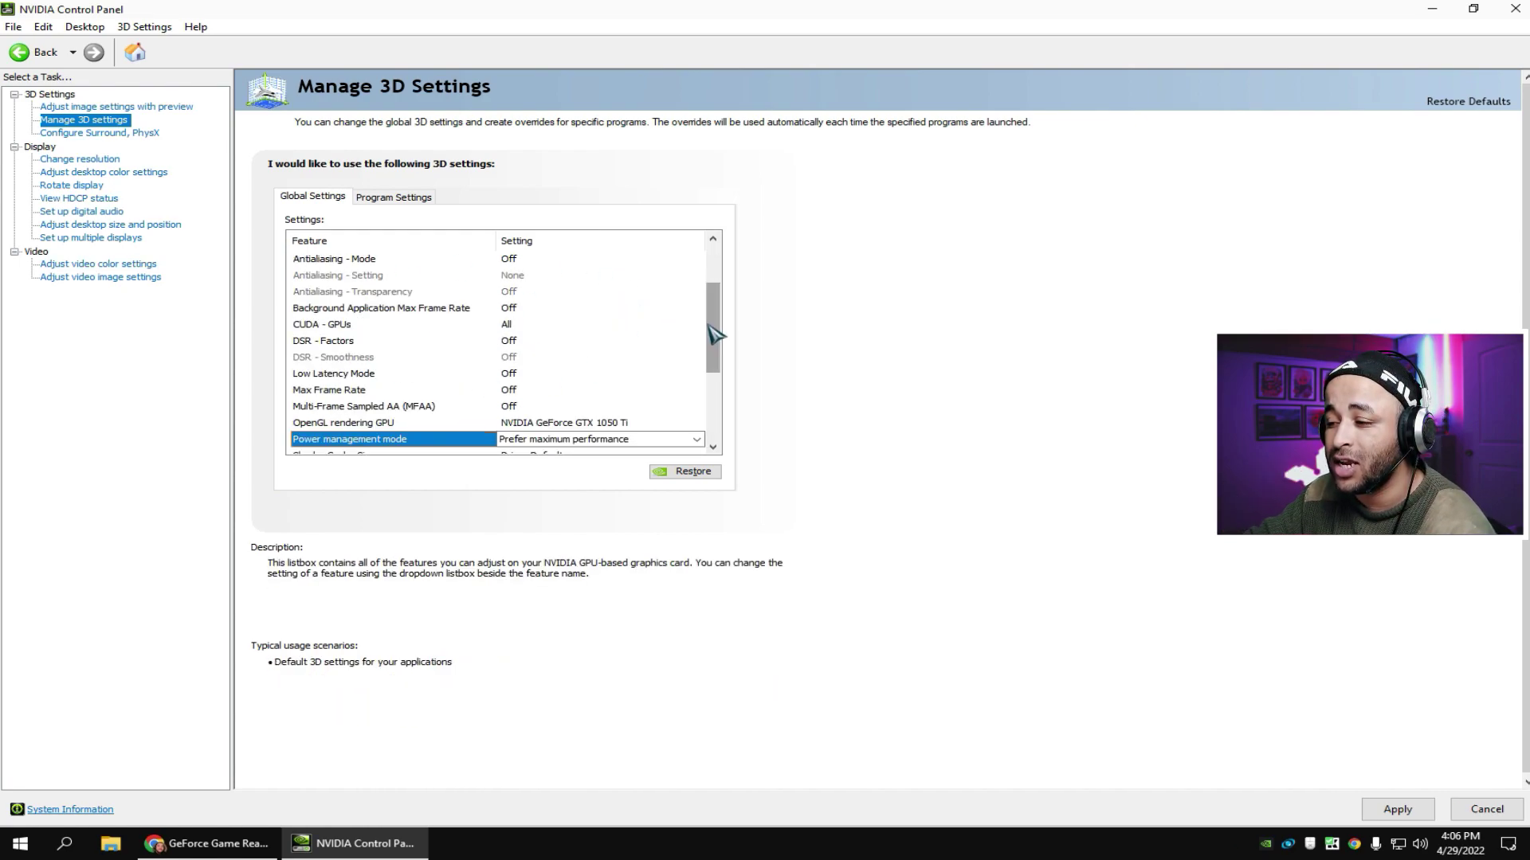
- Keep Shader Cache Size at Driver Default and set Texture filtering - Anisotropic sample optimization to On
left_click_drag(711, 325, 713, 388)
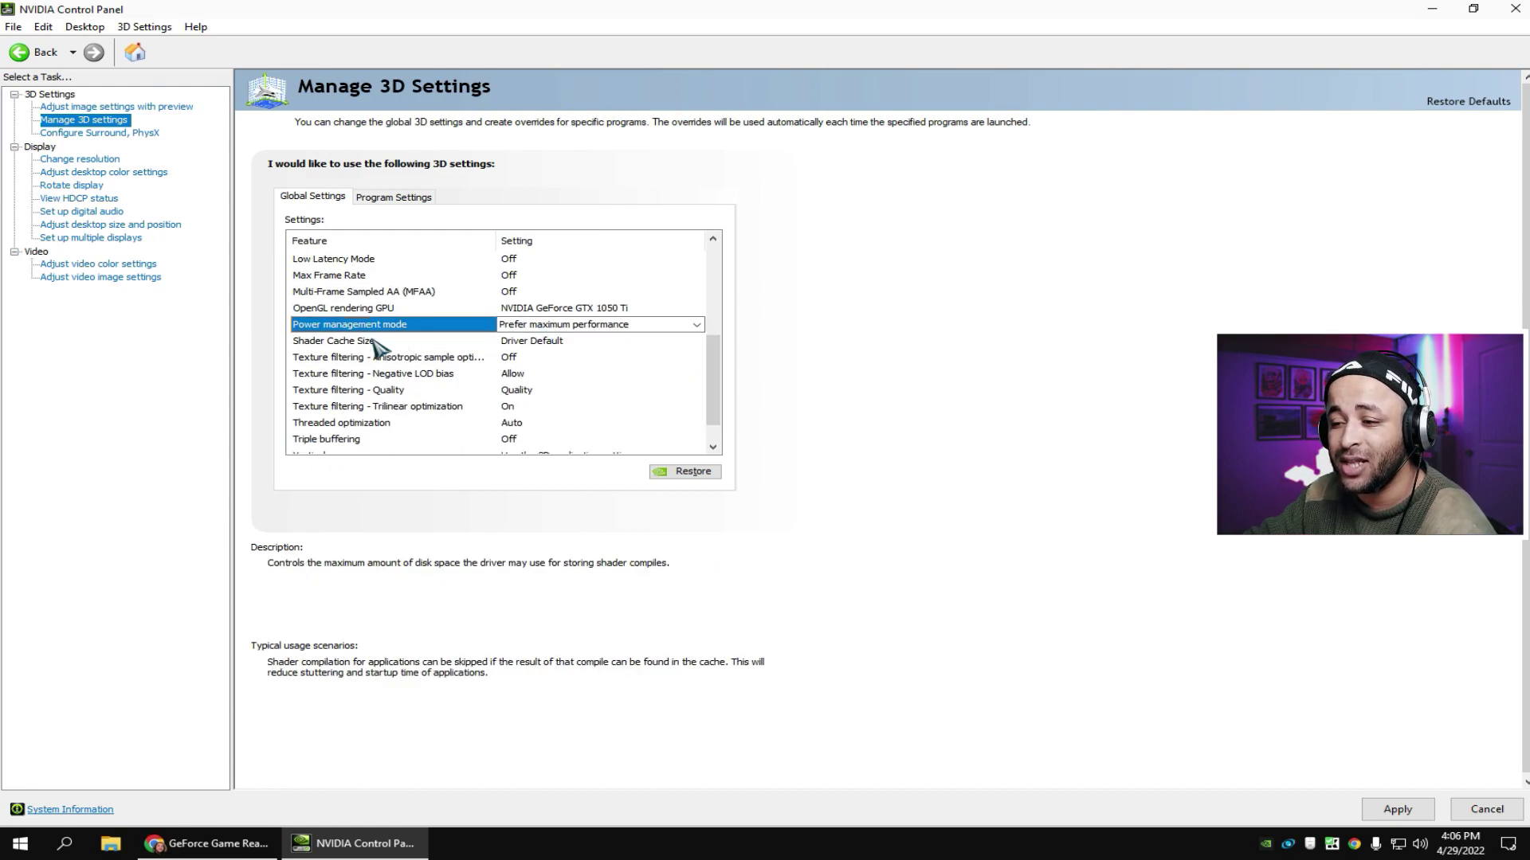
left_click(547, 343)
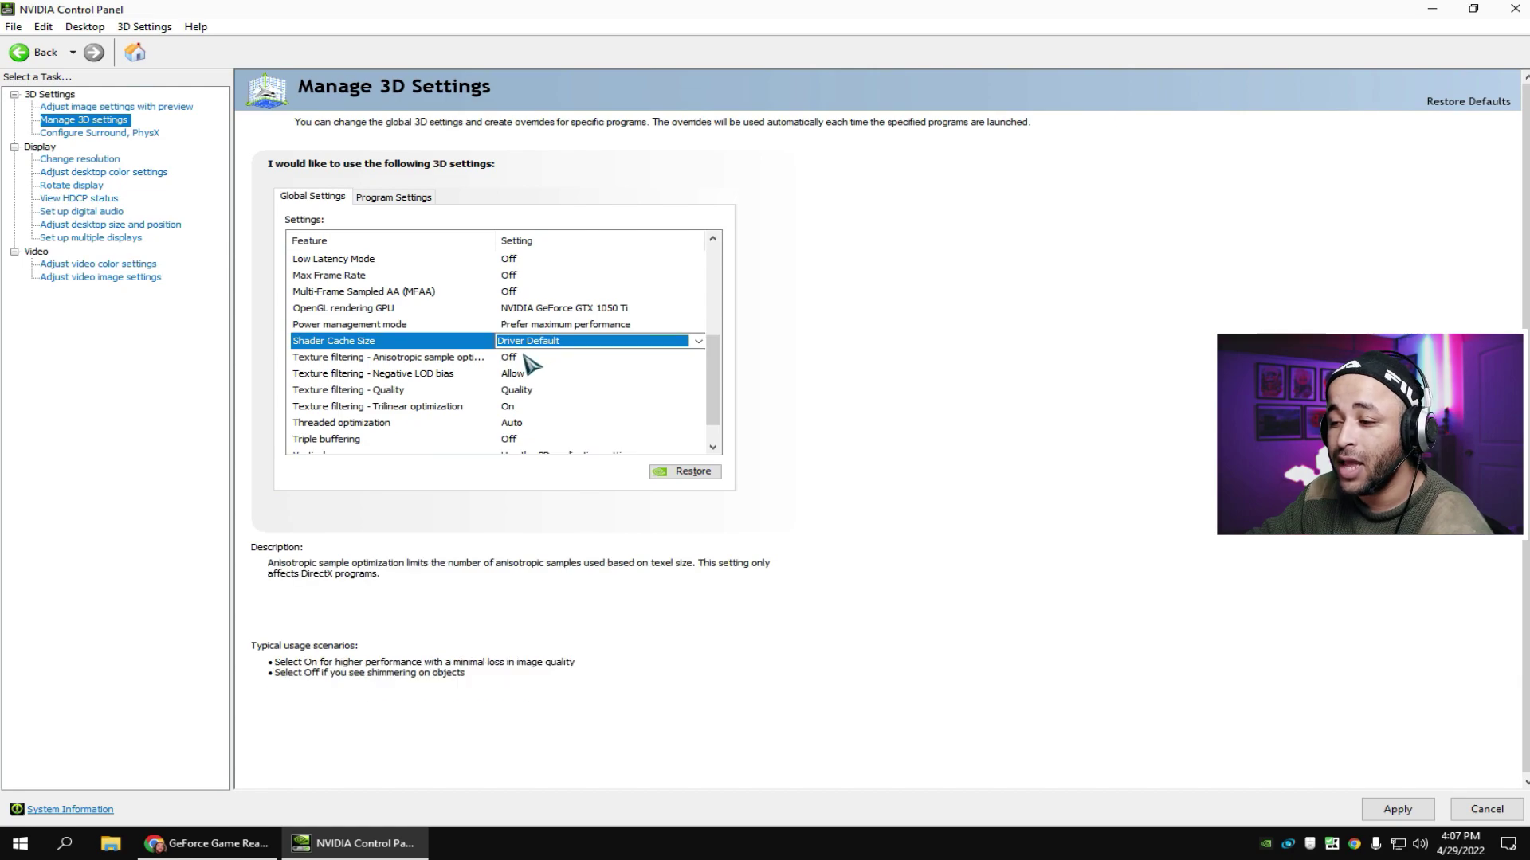
left_click(554, 360)
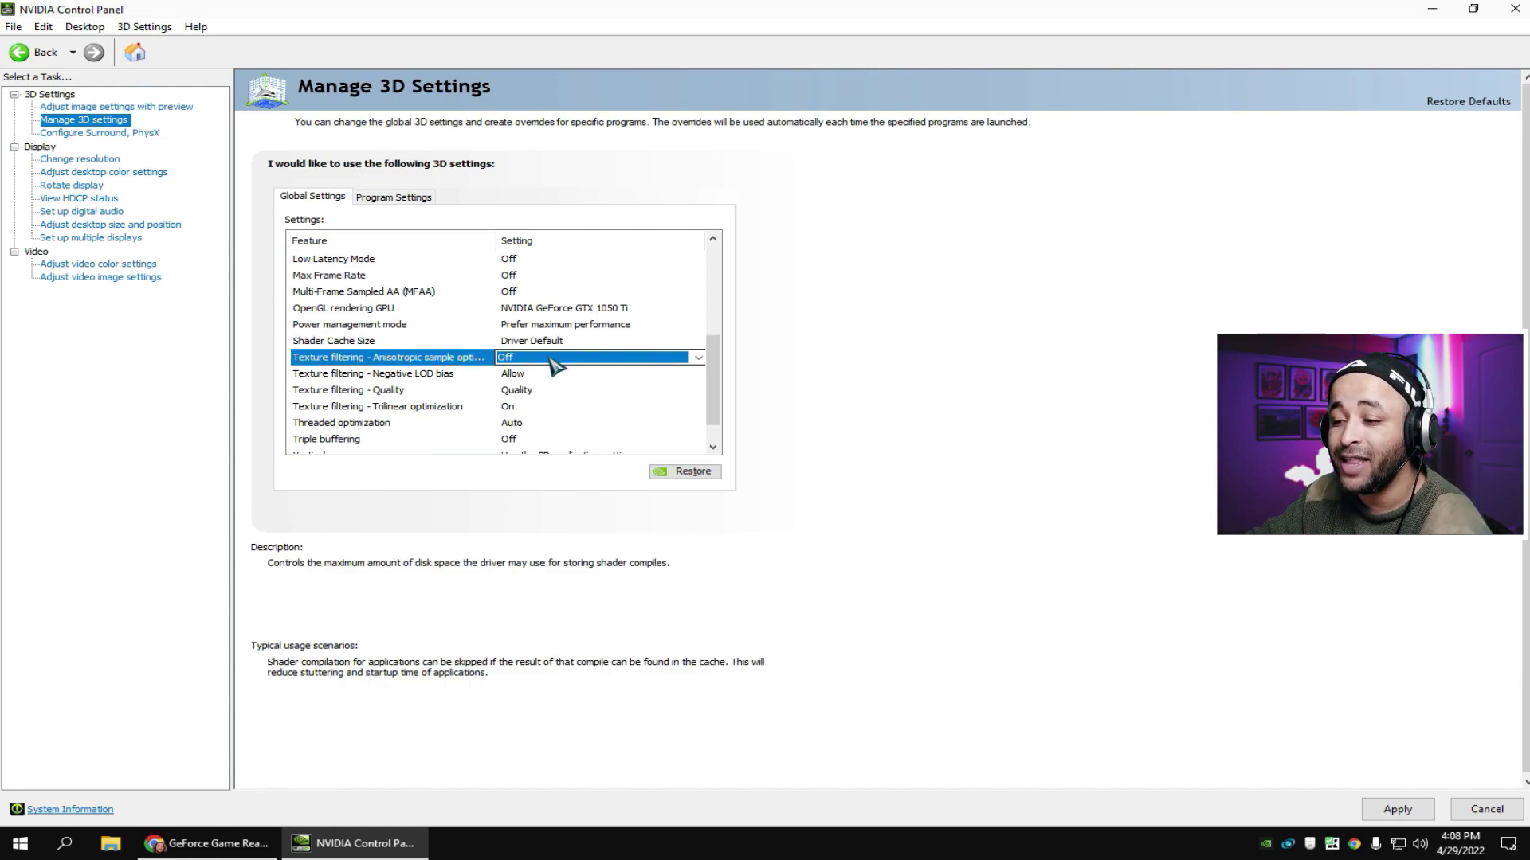
left_click(556, 360)
left_click(546, 383)
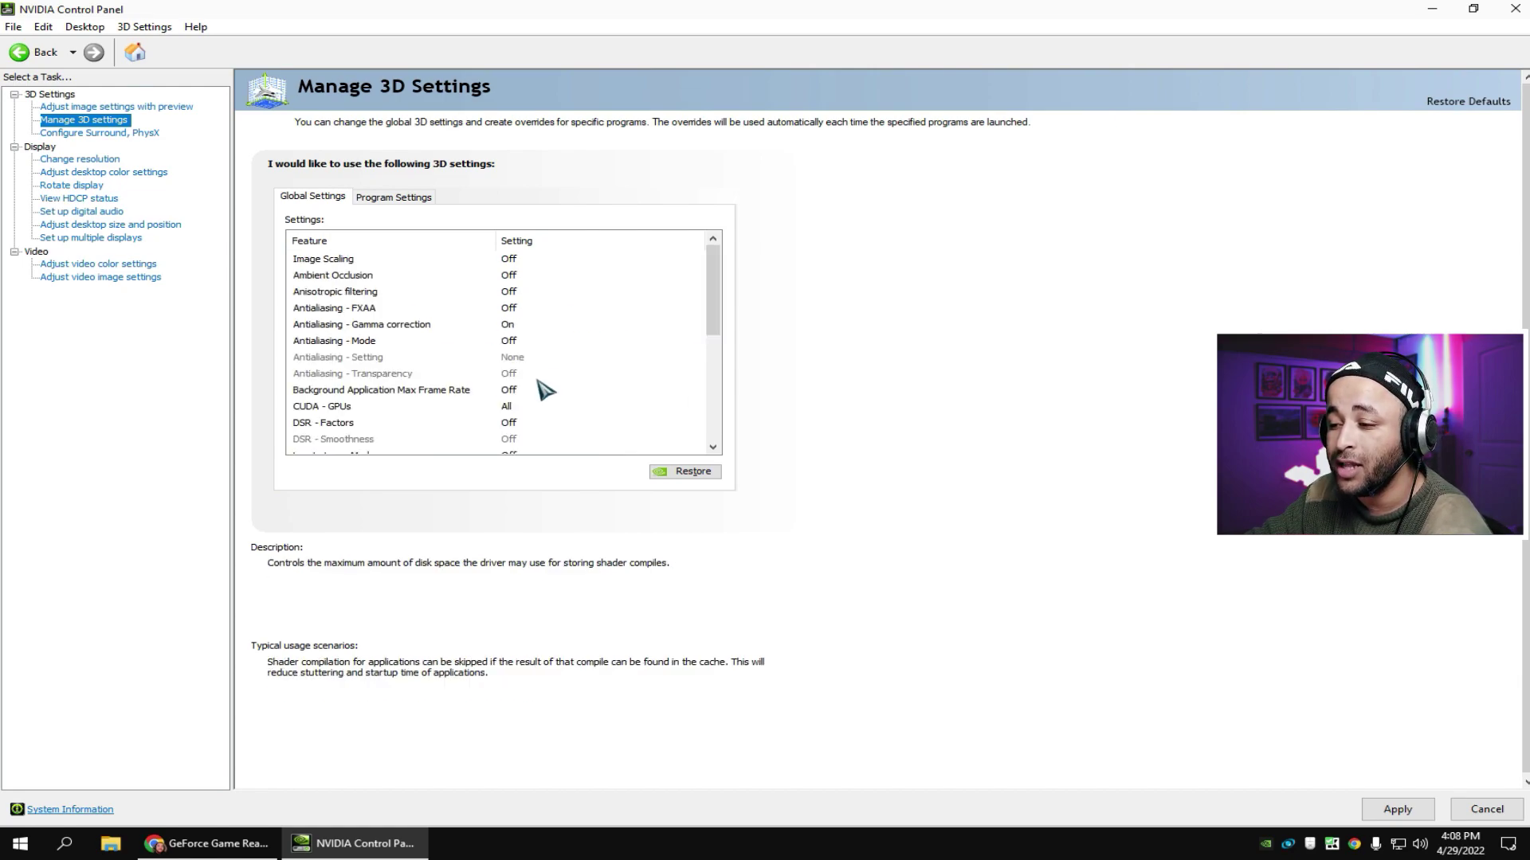
scroll(626, 365, "down", 2)
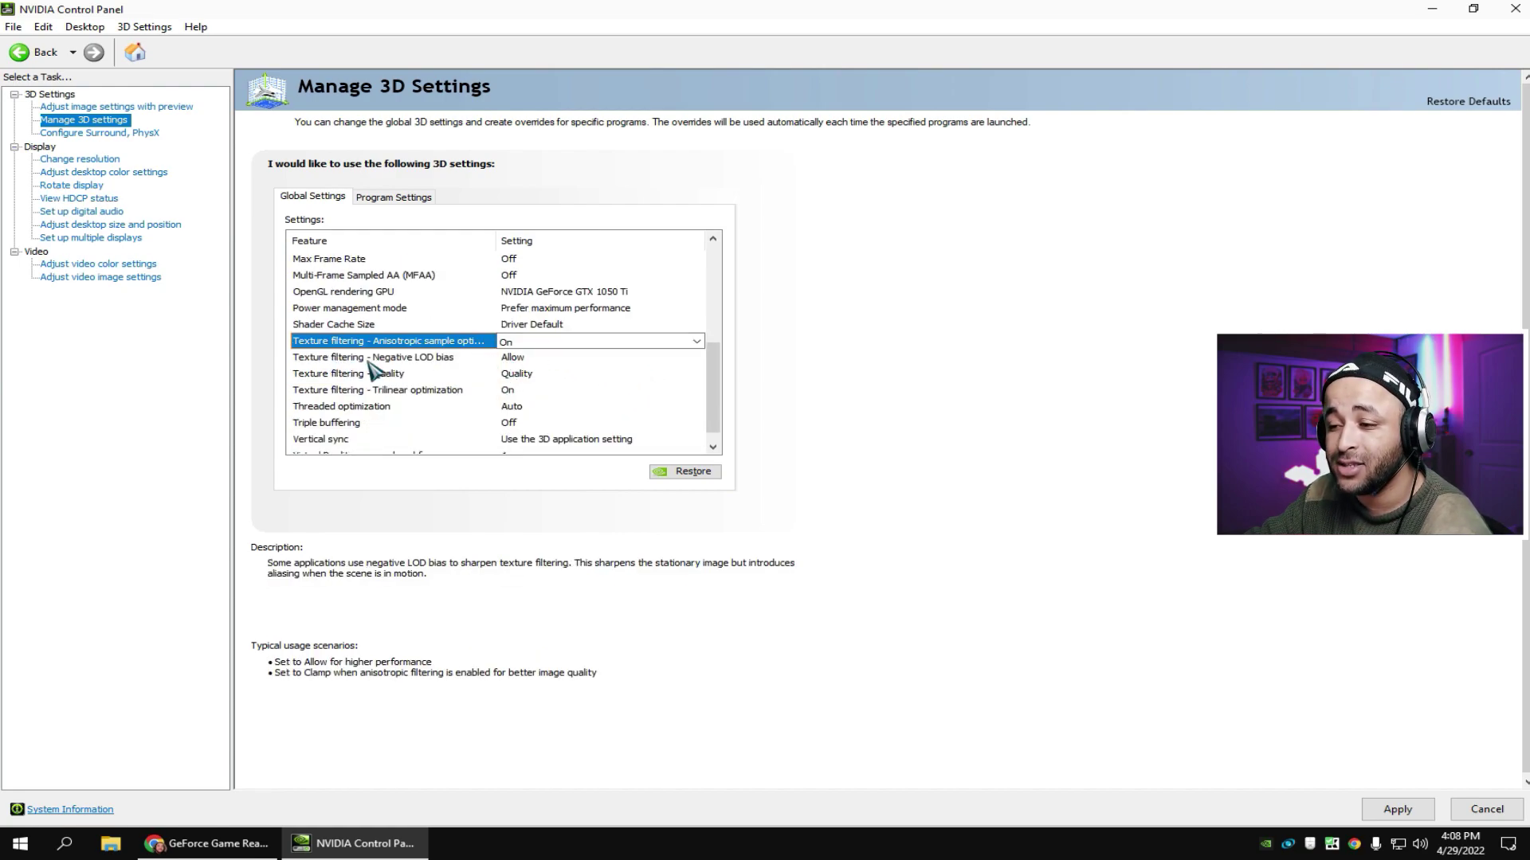
- Keep Texture filtering - Negative LOD bias at Allow and set Texture filtering - Quality to High performance
left_click(524, 359)
left_click(529, 366)
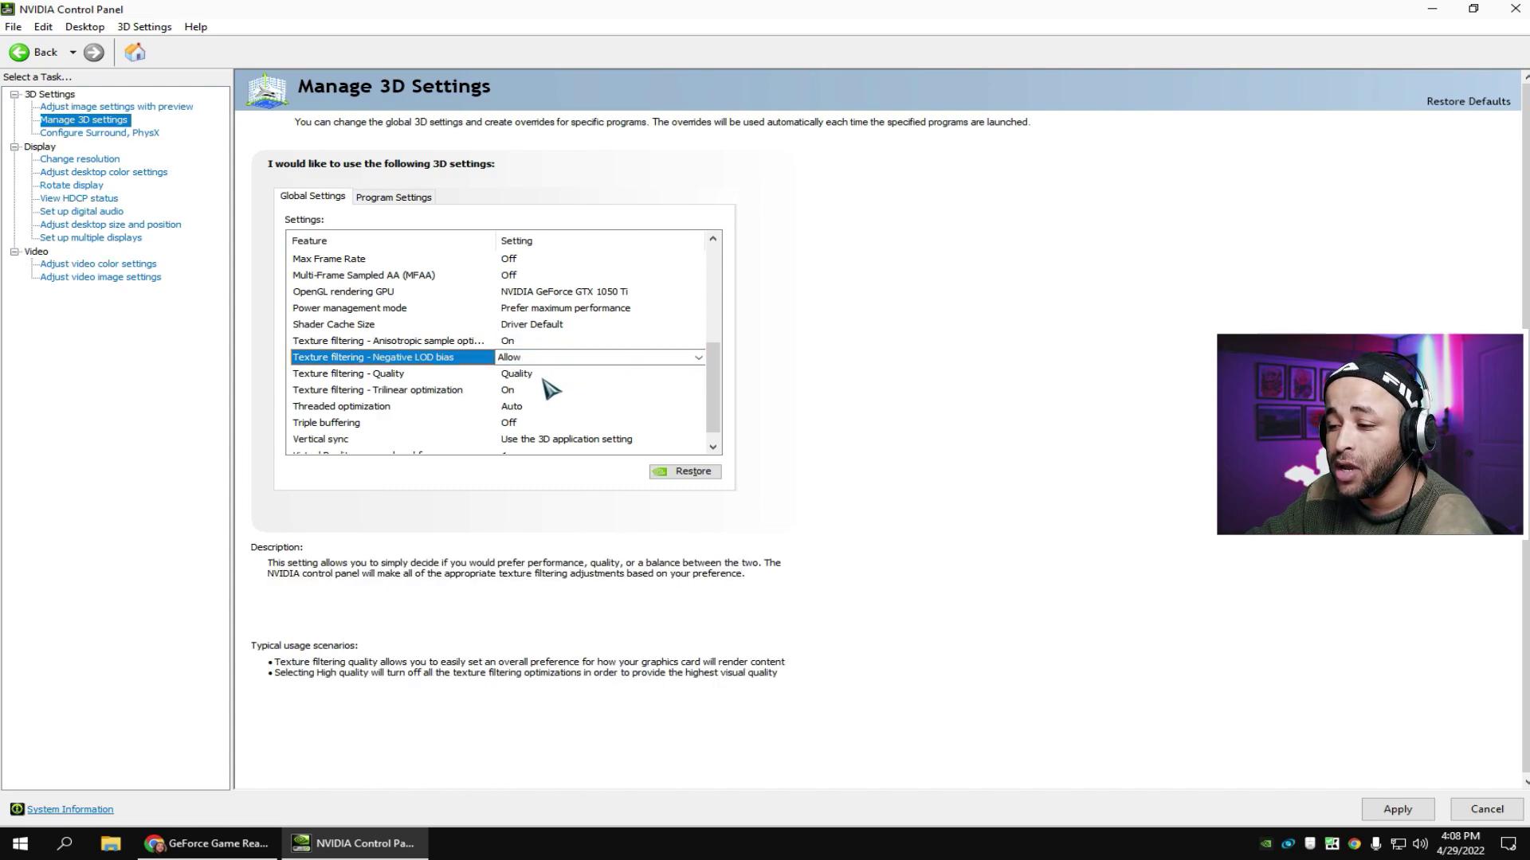
scroll(715, 399, "down", 1)
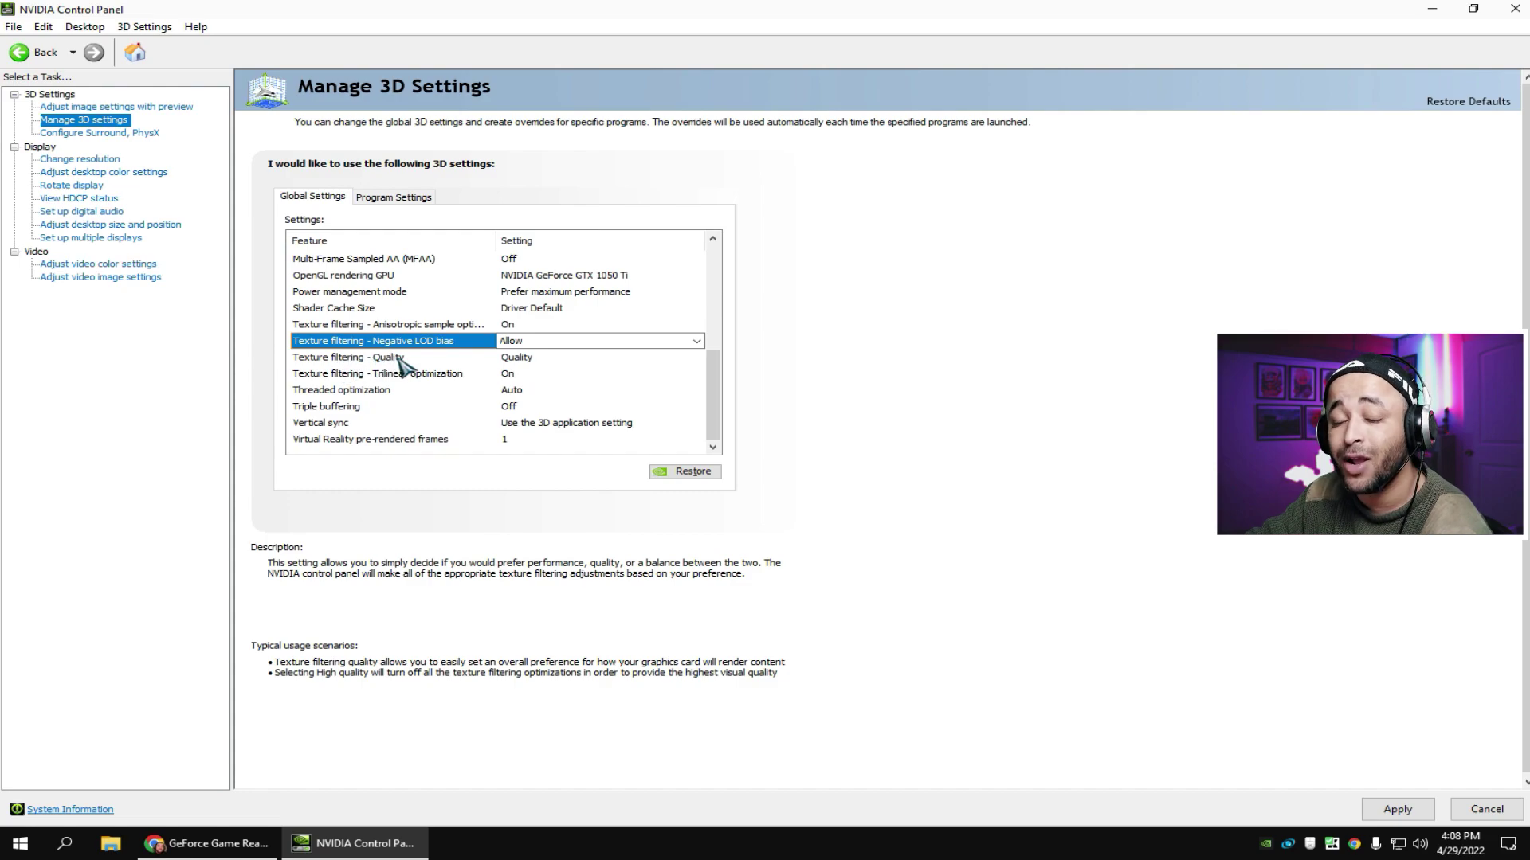
left_click(532, 363)
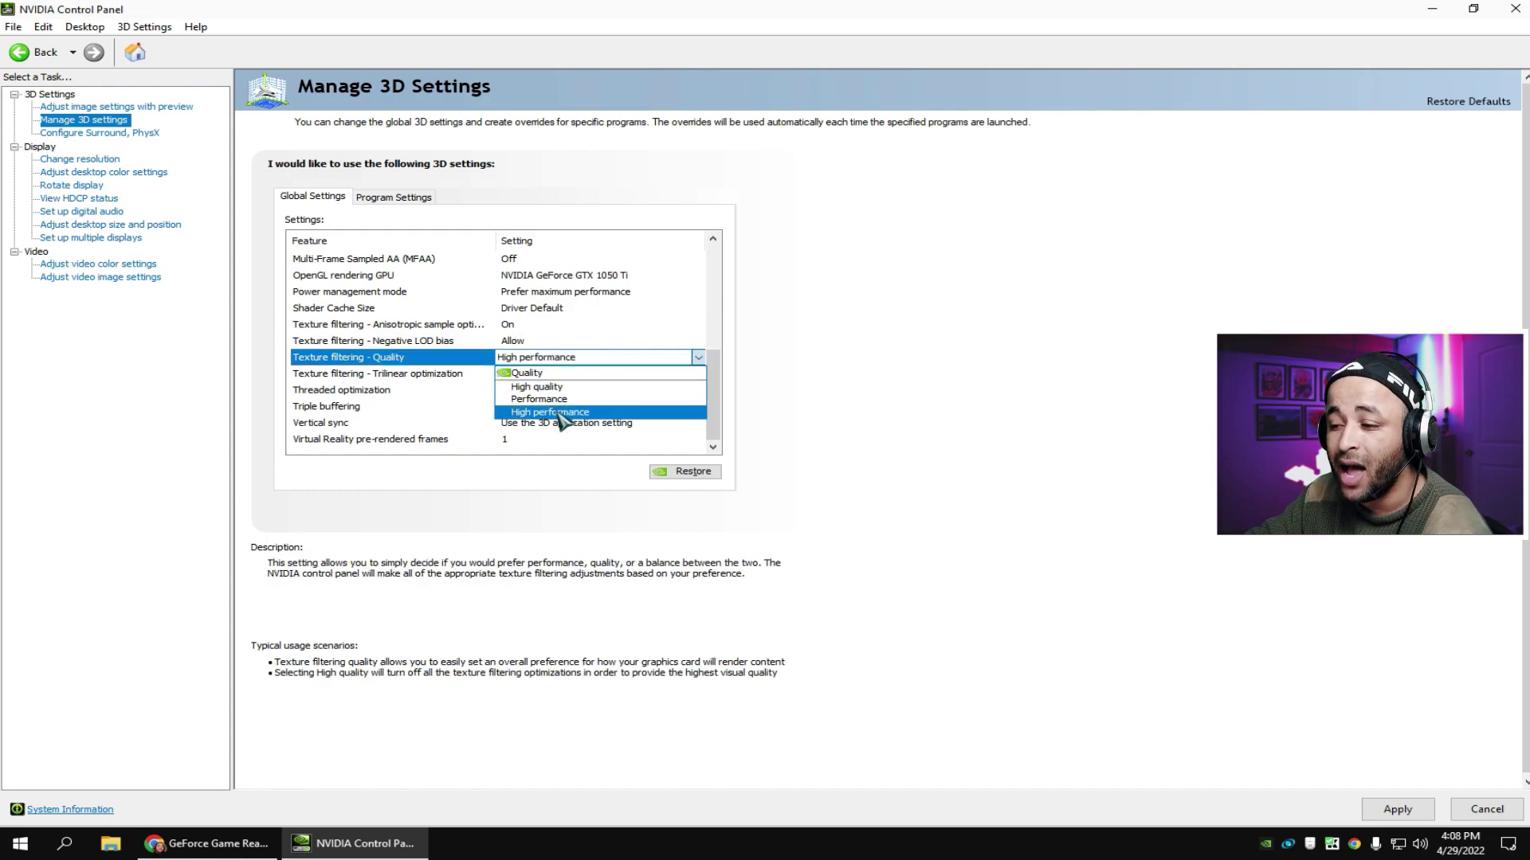
left_click(557, 410)
- Keep Texture filtering - Trilinear optimization set to On
left_click_drag(714, 396, 715, 435)
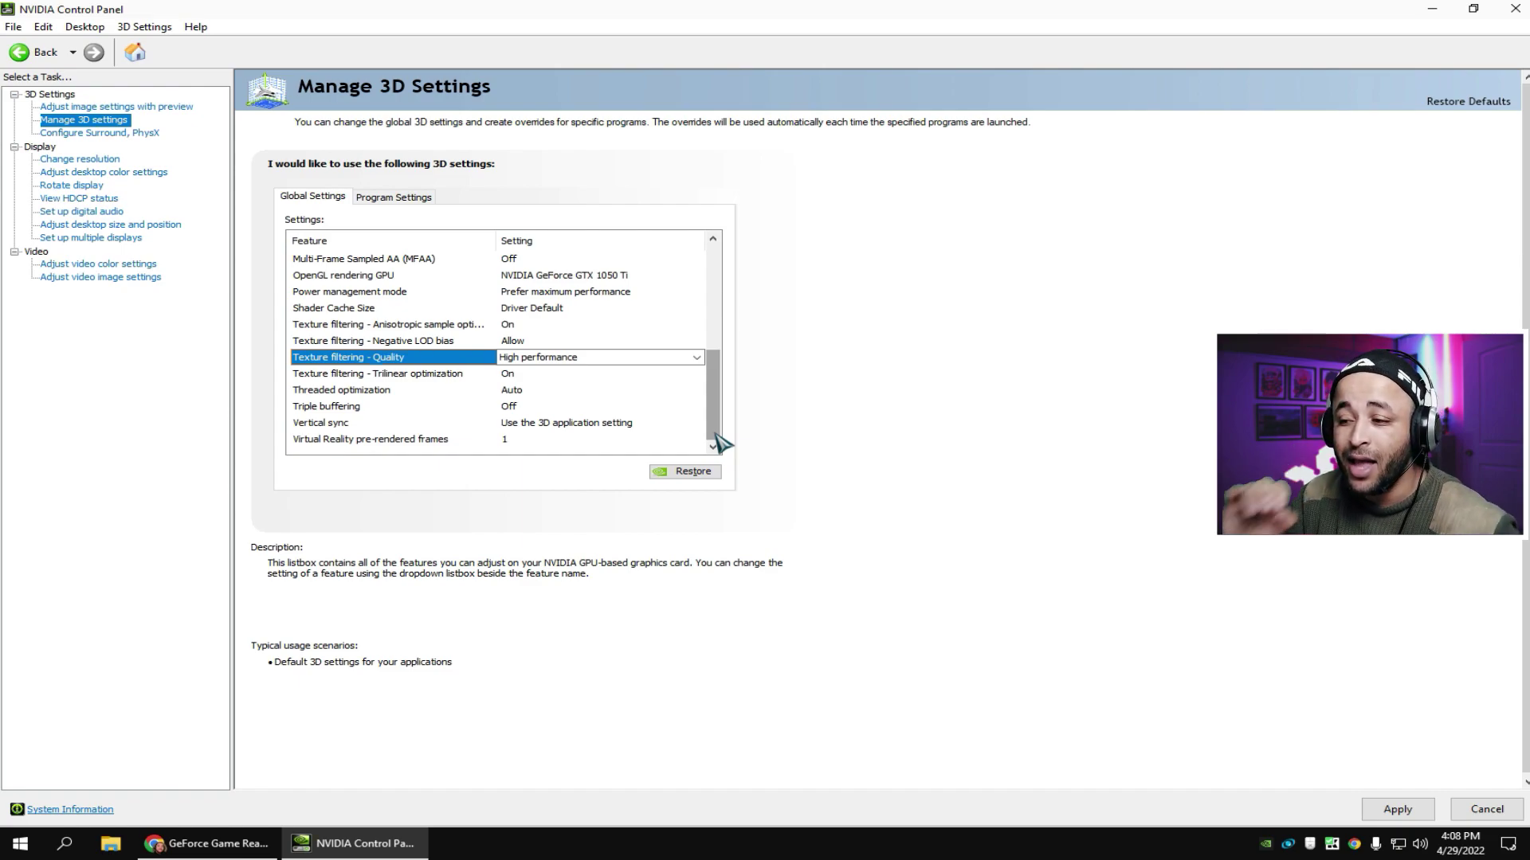
left_click(510, 376)
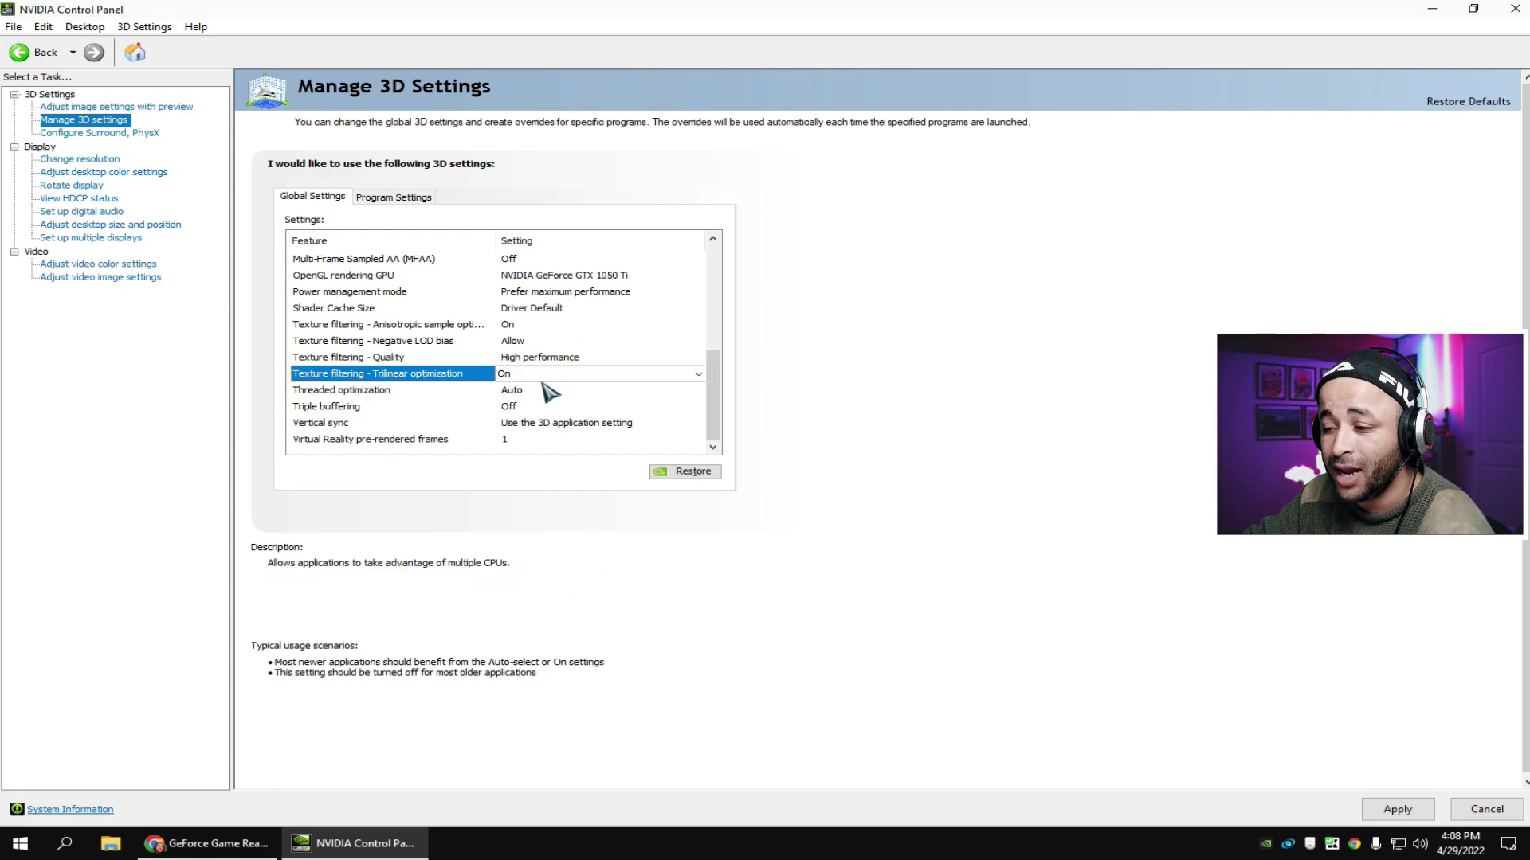
- Set Threaded optimization to Off and keep Vertical sync at Use the 3D application setting
left_click(516, 390)
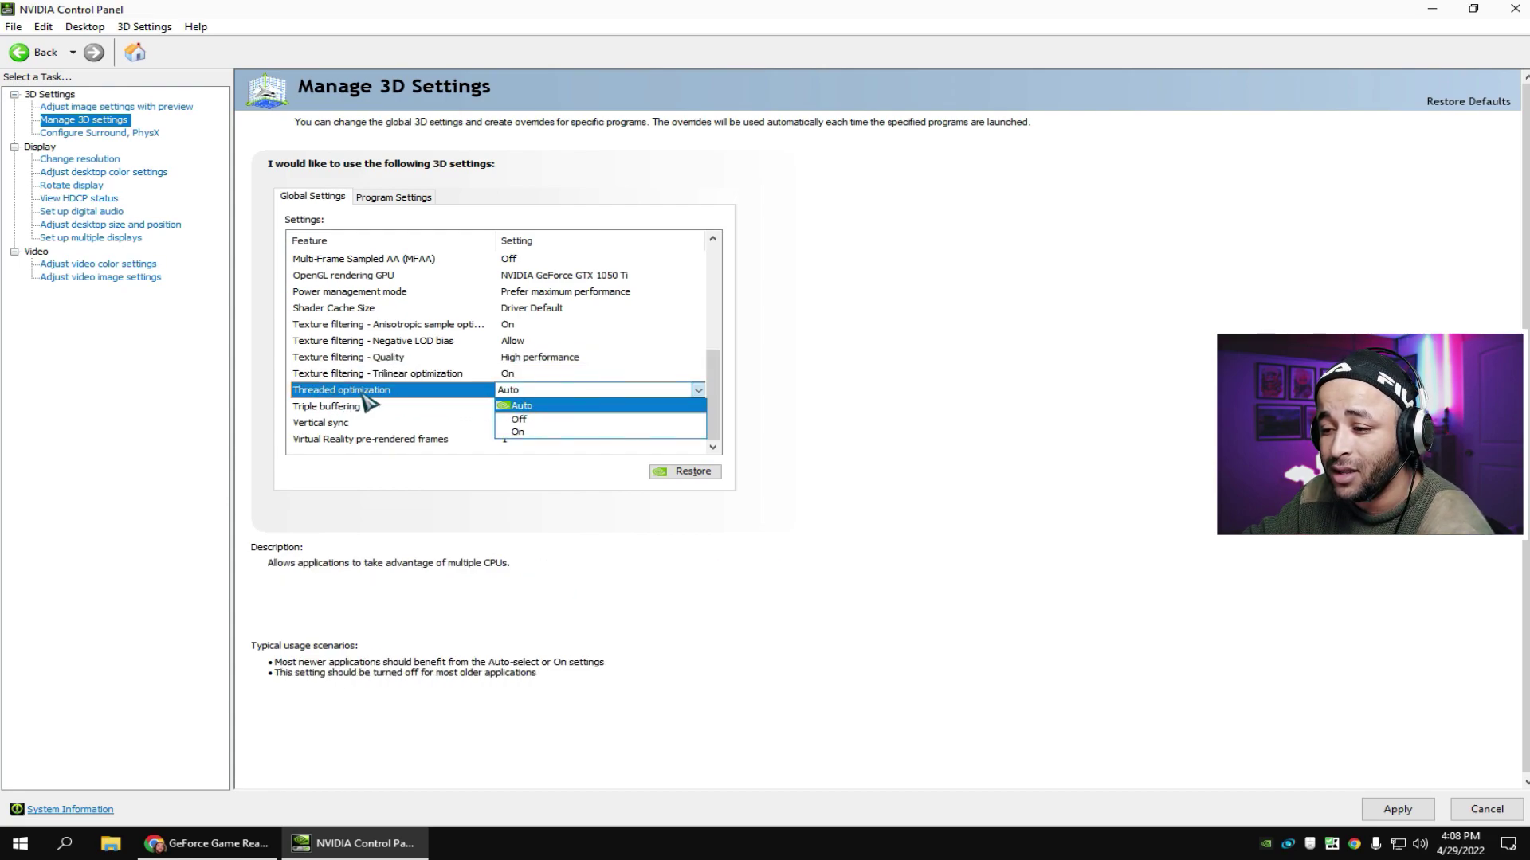
left_click(519, 419)
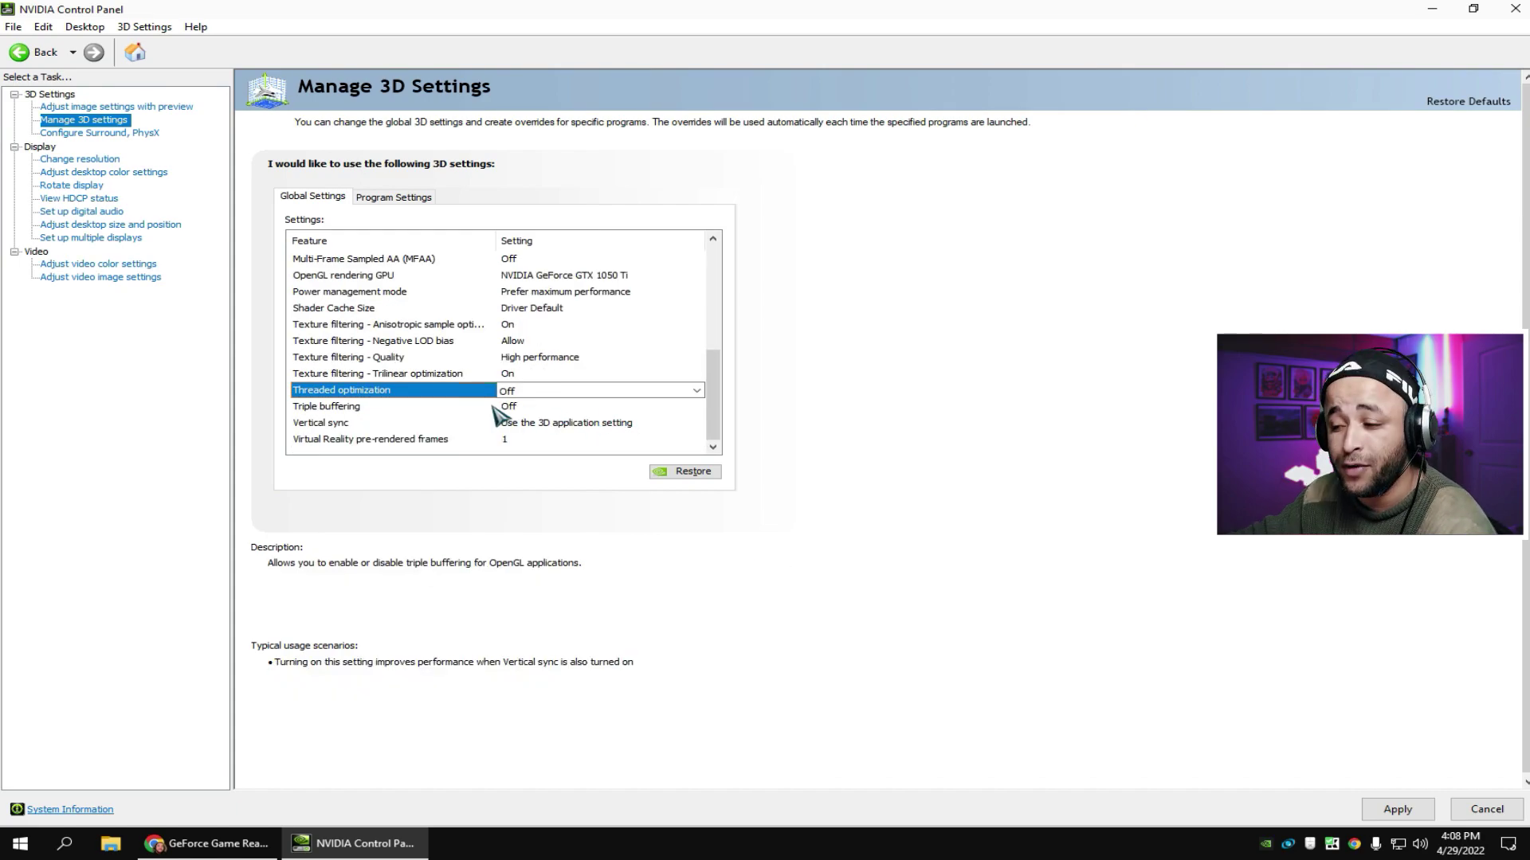
left_click(550, 424)
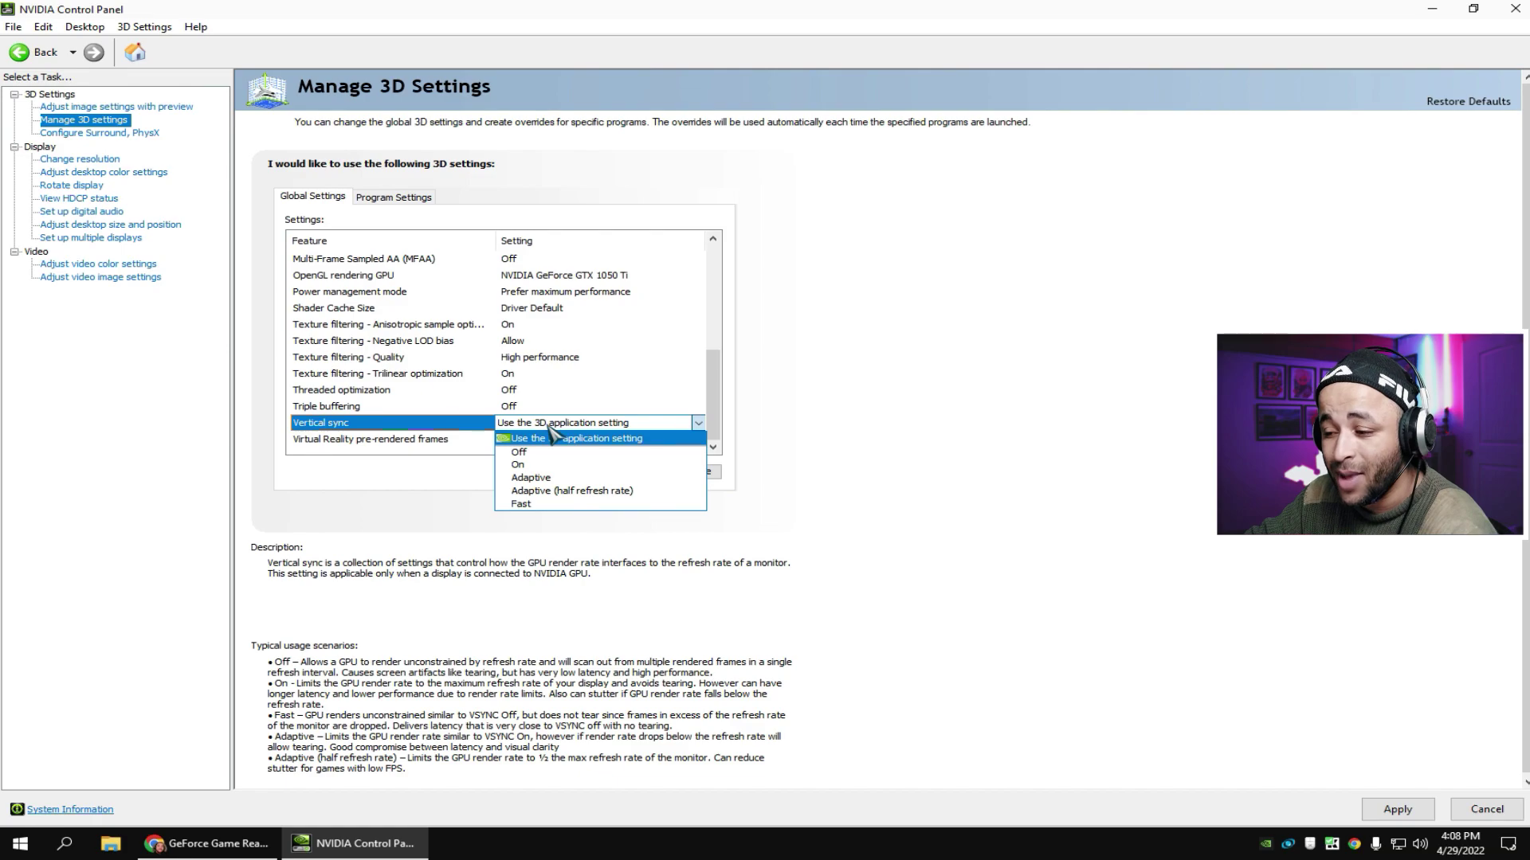
left_click(548, 428)
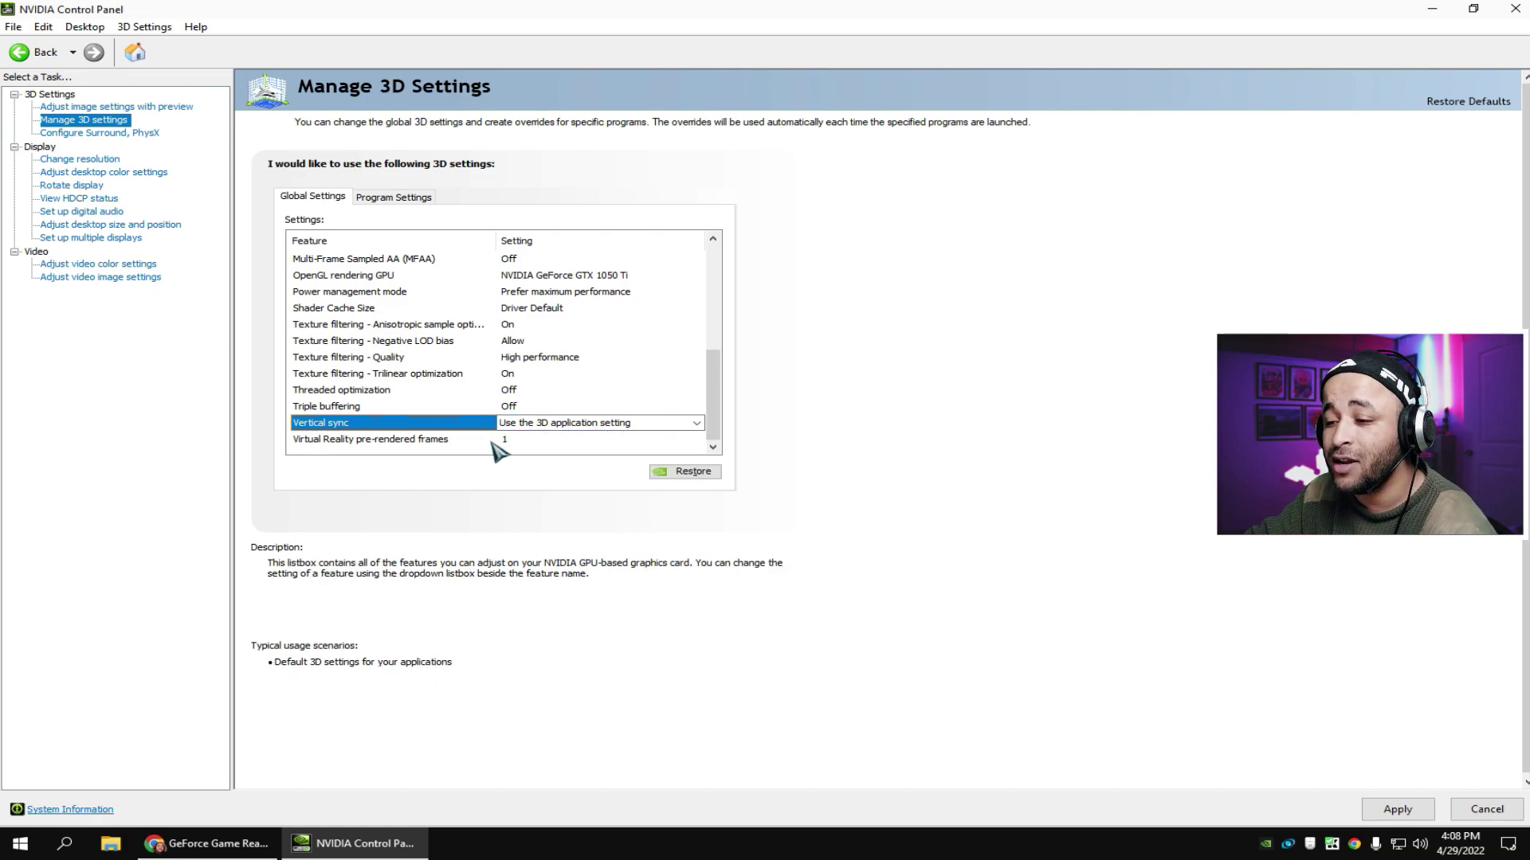
- Set Virtual Reality pre-rendered frames to 2 and apply the global 3D settings
left_click(495, 440)
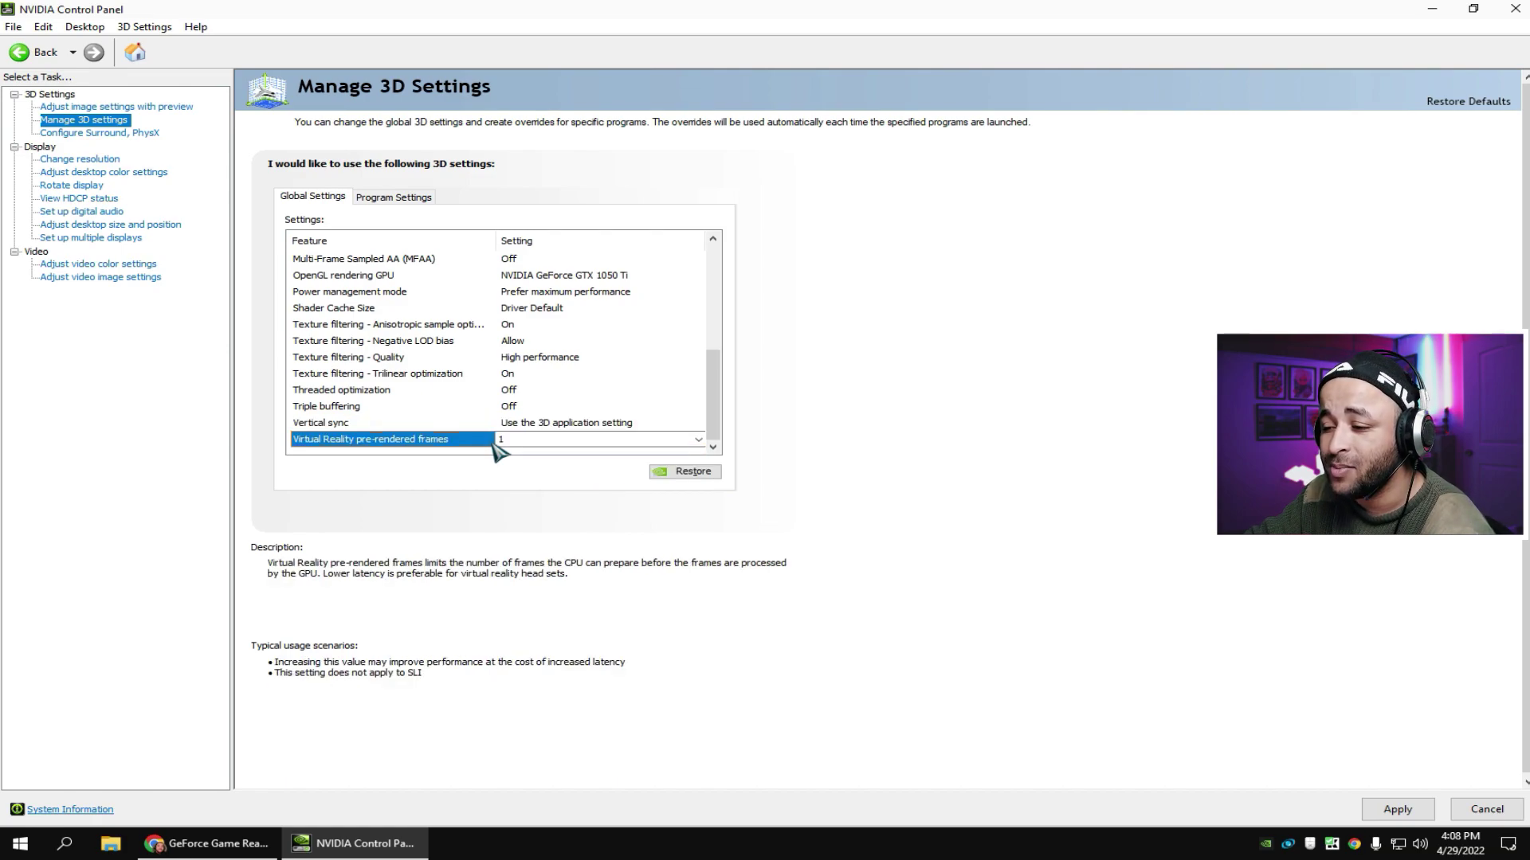
left_click(526, 441)
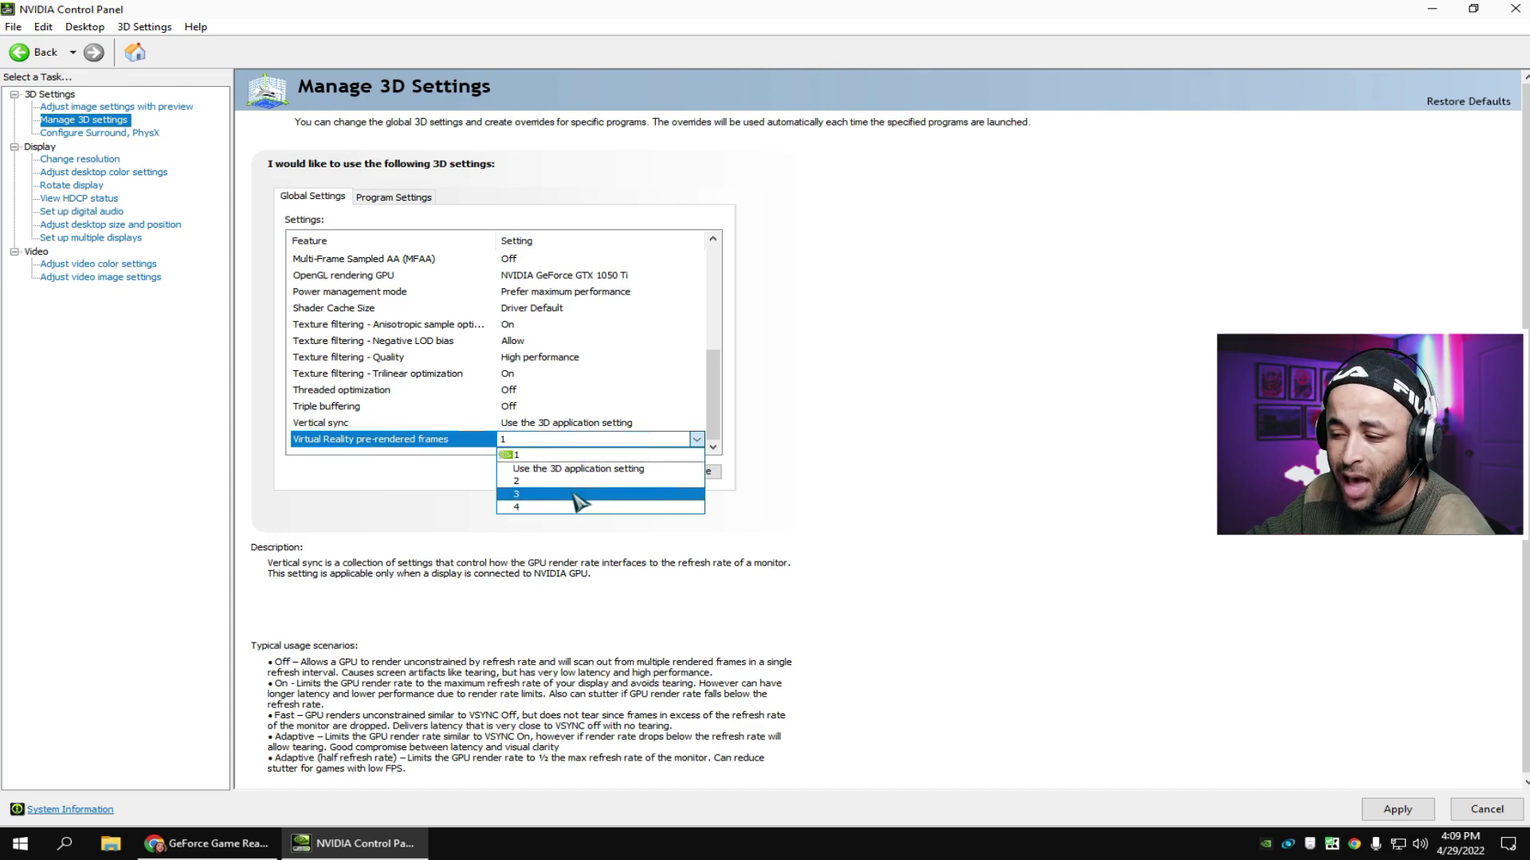
left_click(575, 483)
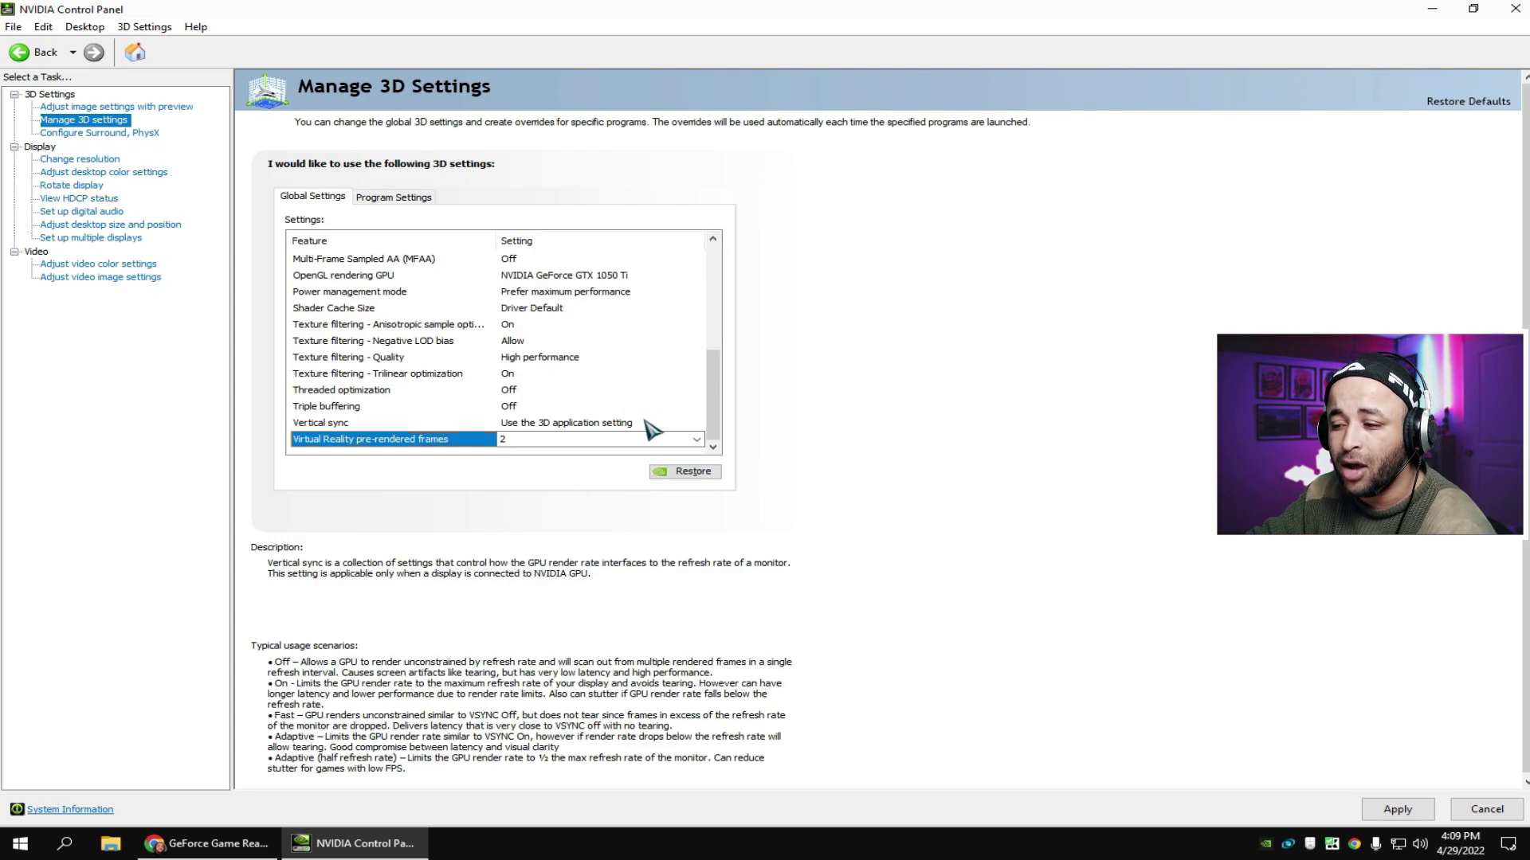
left_click(570, 441)
left_click(564, 455)
left_click(601, 439)
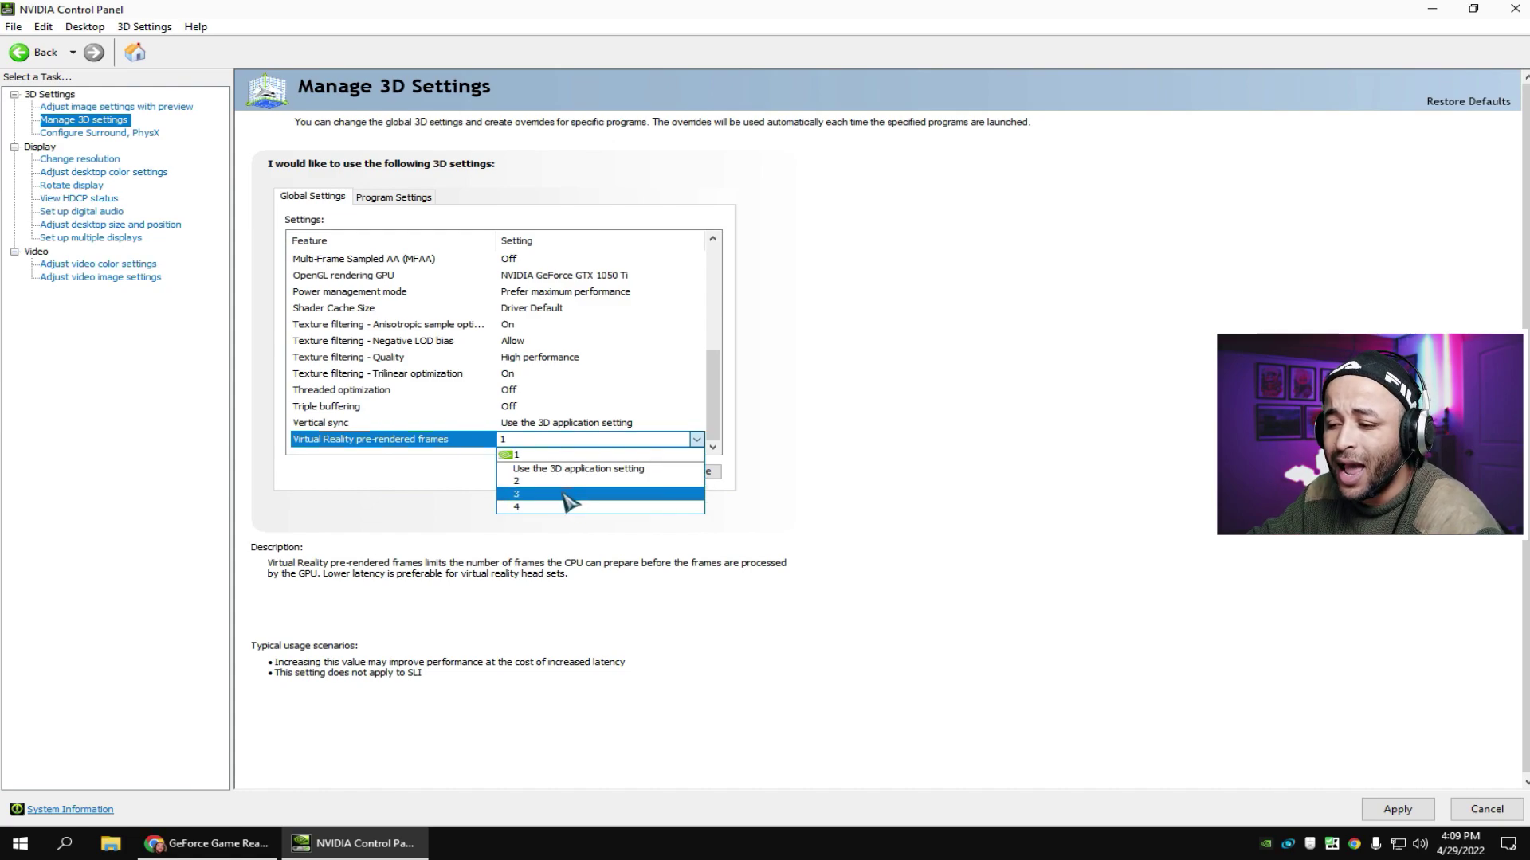
left_click(562, 483)
mouse_move(707, 423)
left_mouse_down()
mouse_move(713, 279)
mouse_move(714, 437)
left_mouse_up()
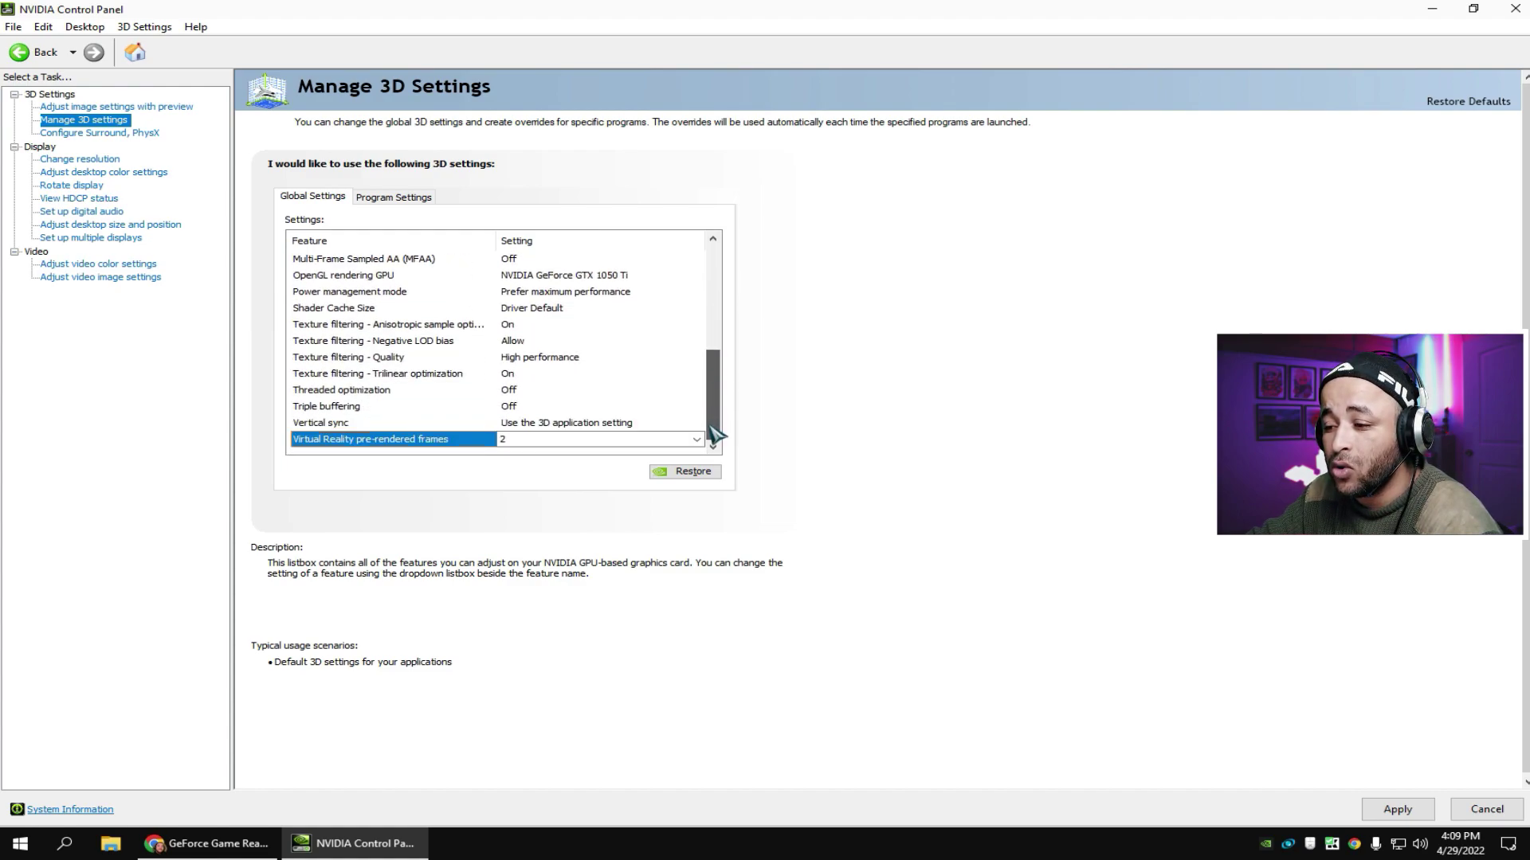
left_click(1396, 810)
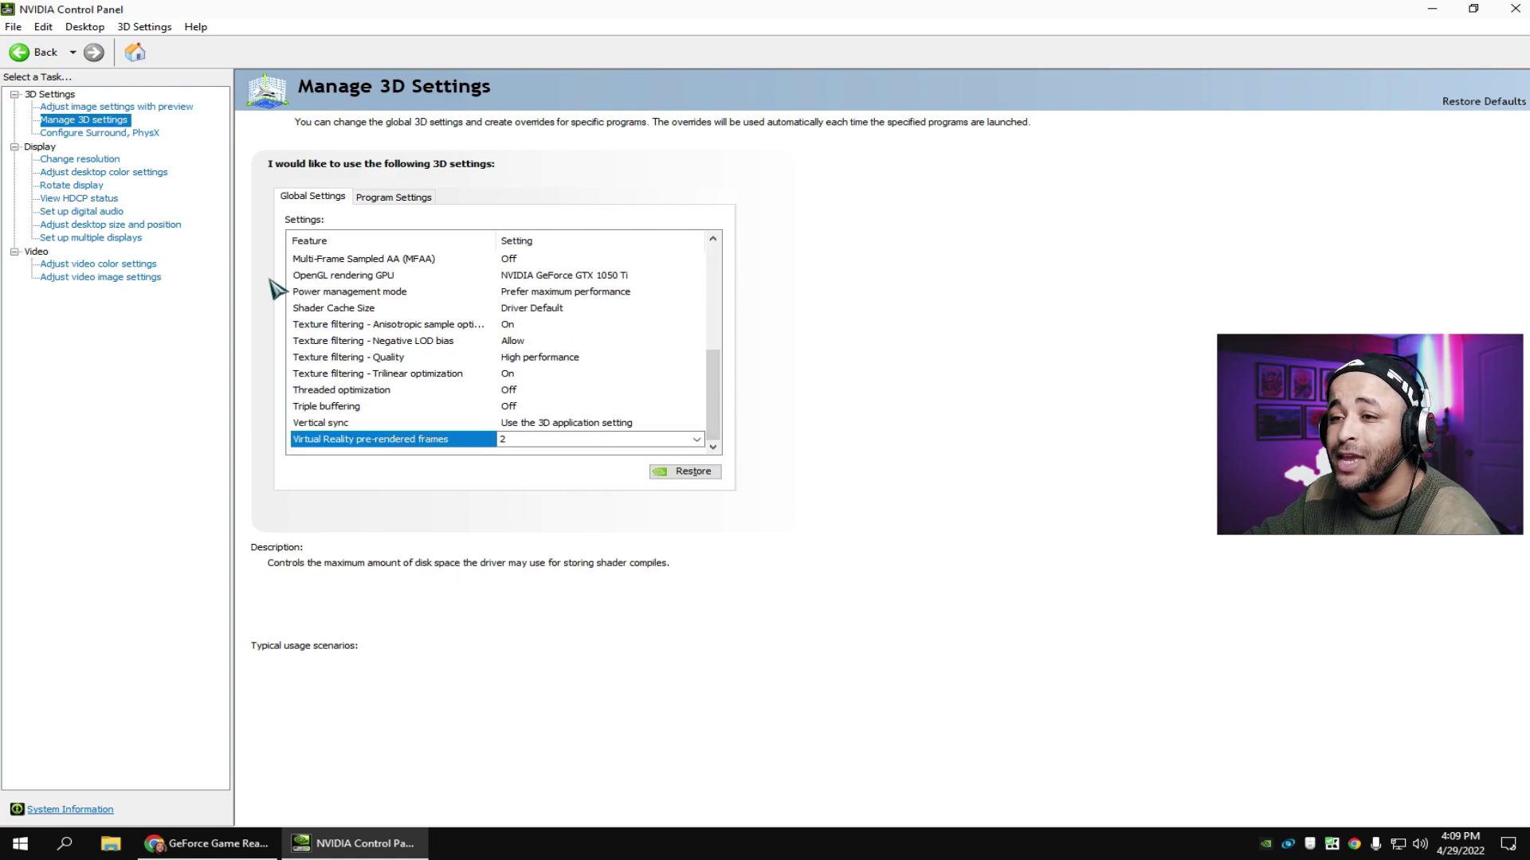
- Set the PhysX processor to NVIDIA GeForce GTX 1050 Ti and apply the change
left_click(117, 134)
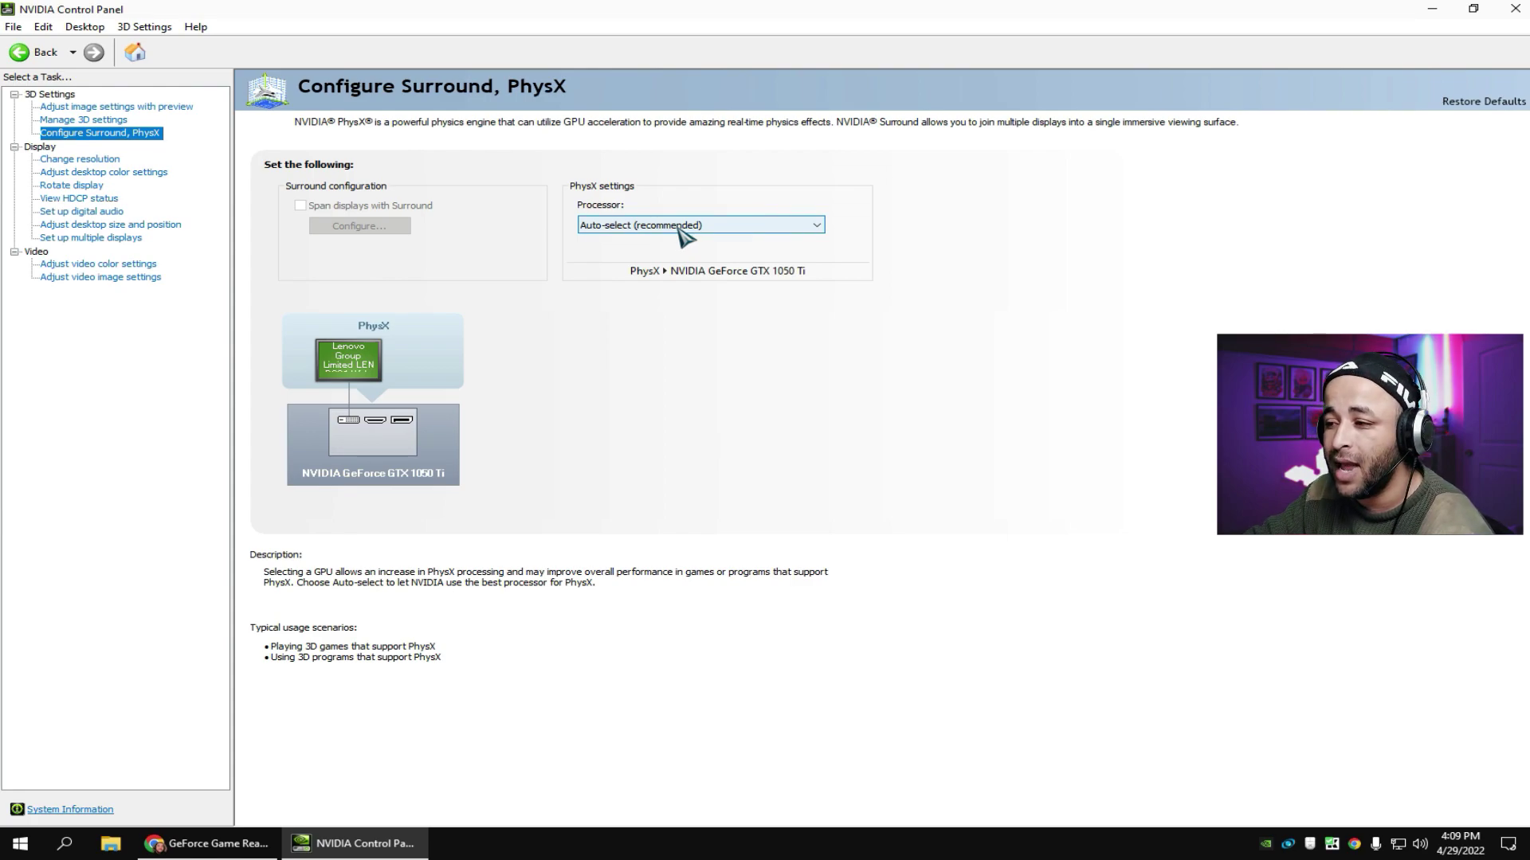
left_click(659, 227)
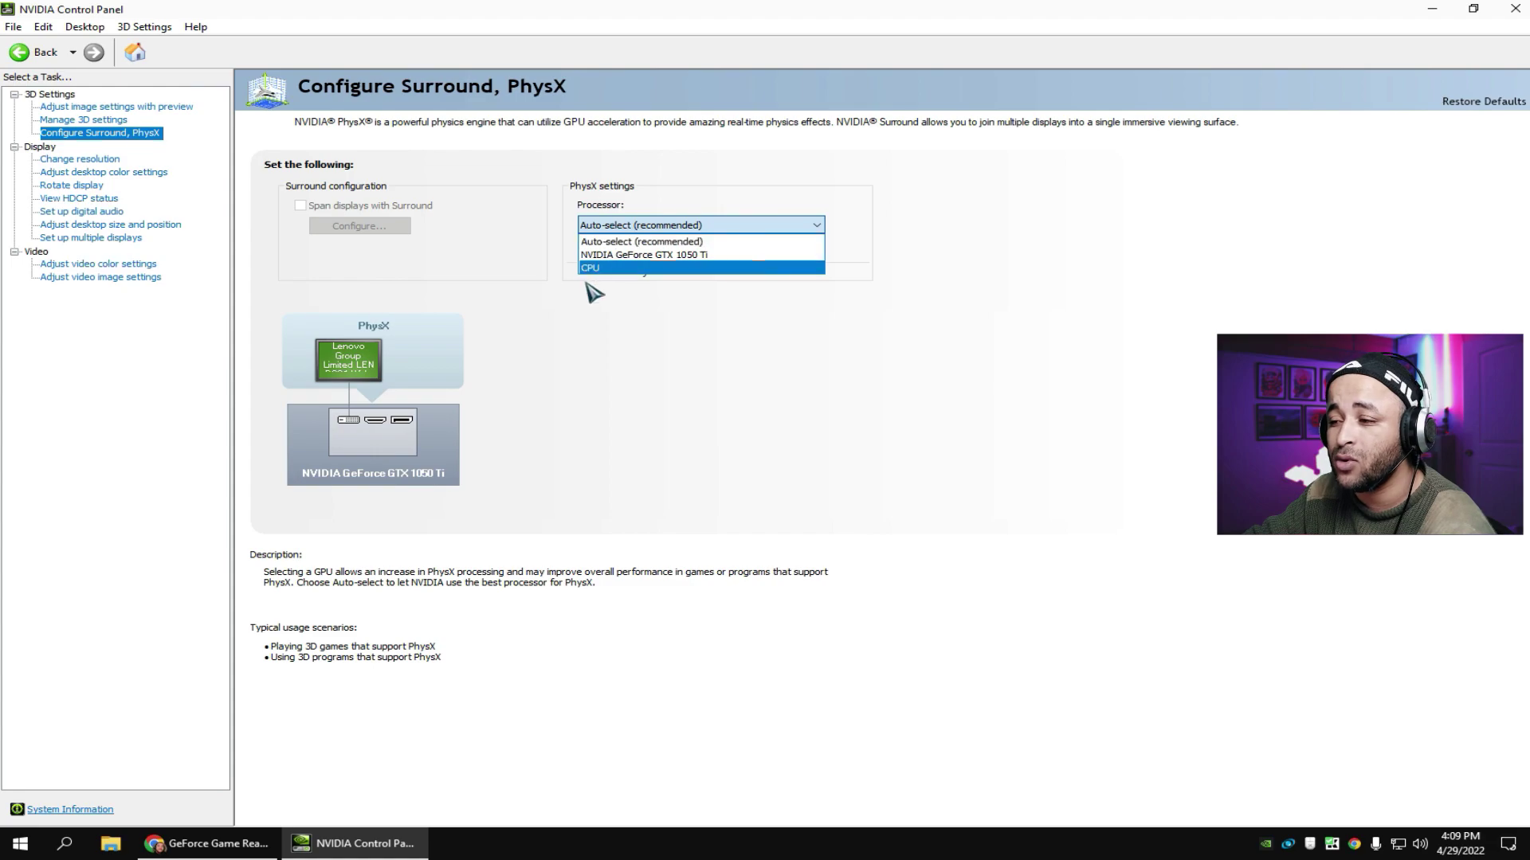
left_click(637, 255)
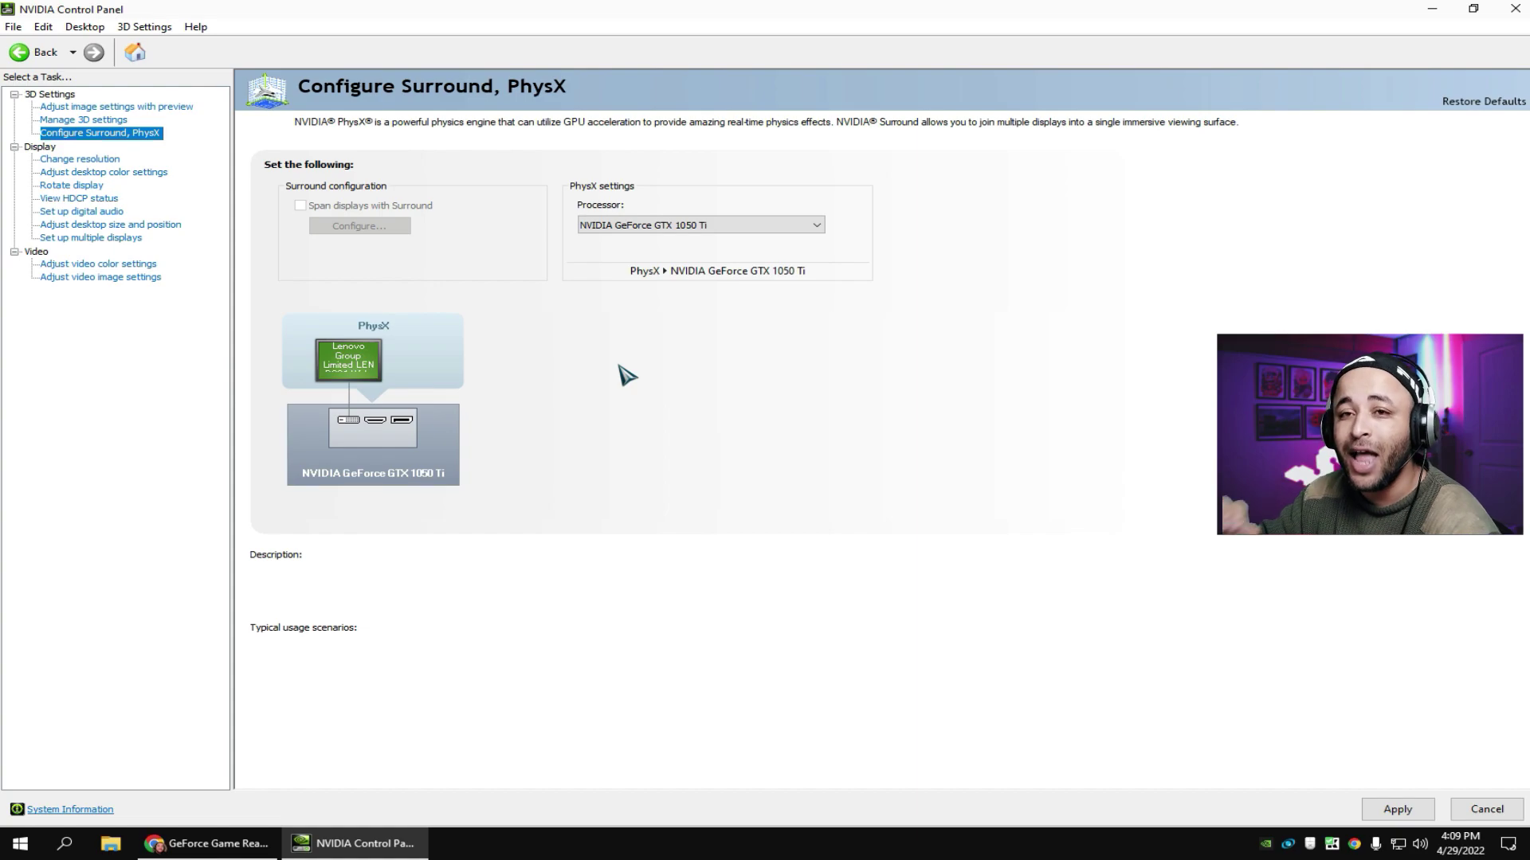
left_click(1420, 814)
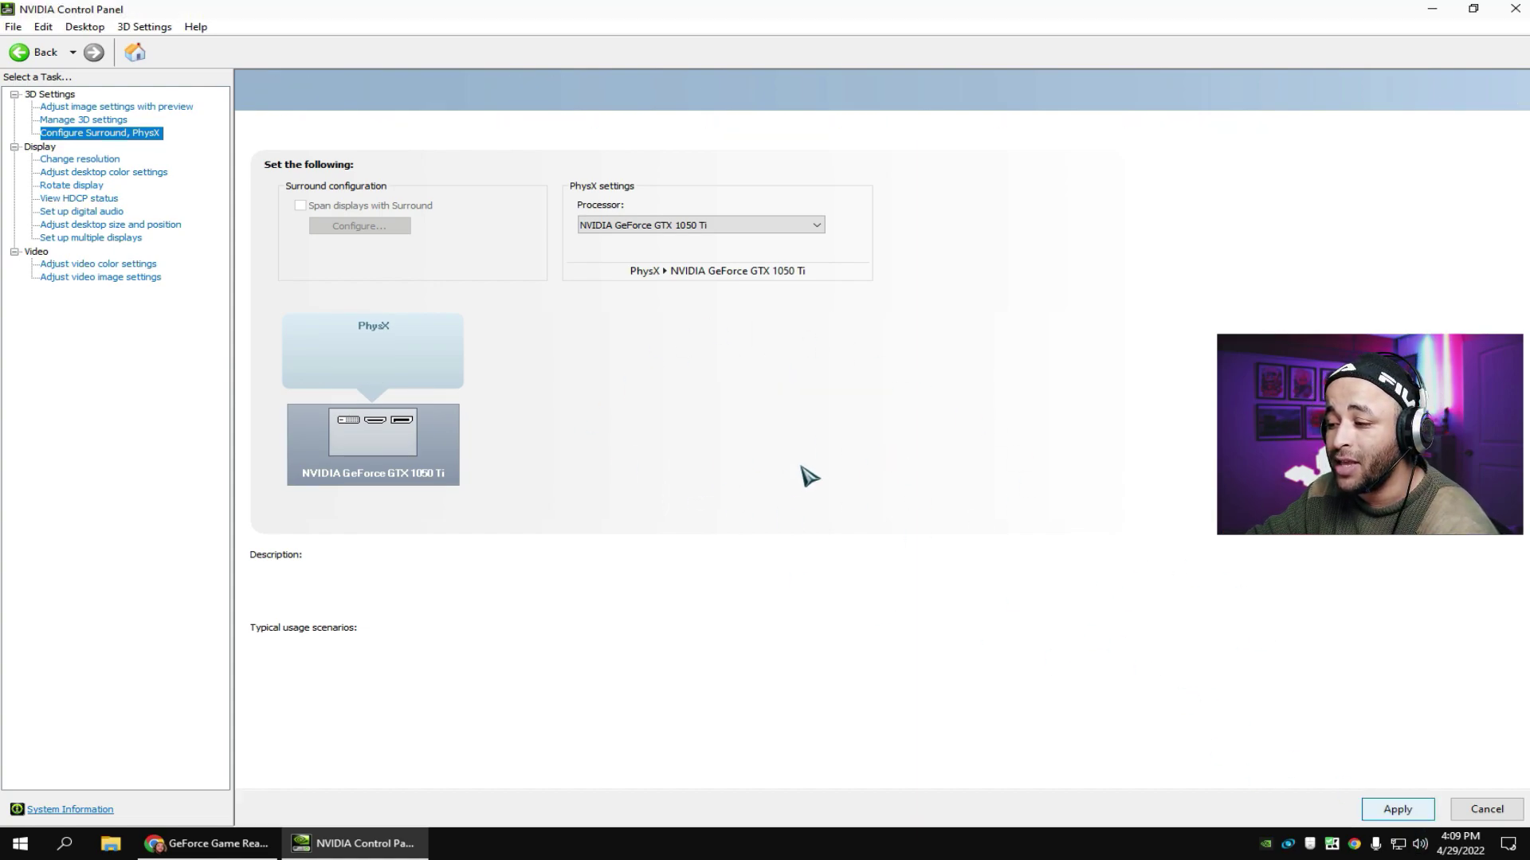
- Open the display resolution settings and keep the refresh rate at 60Hz, the highest one offered
left_click(108, 158)
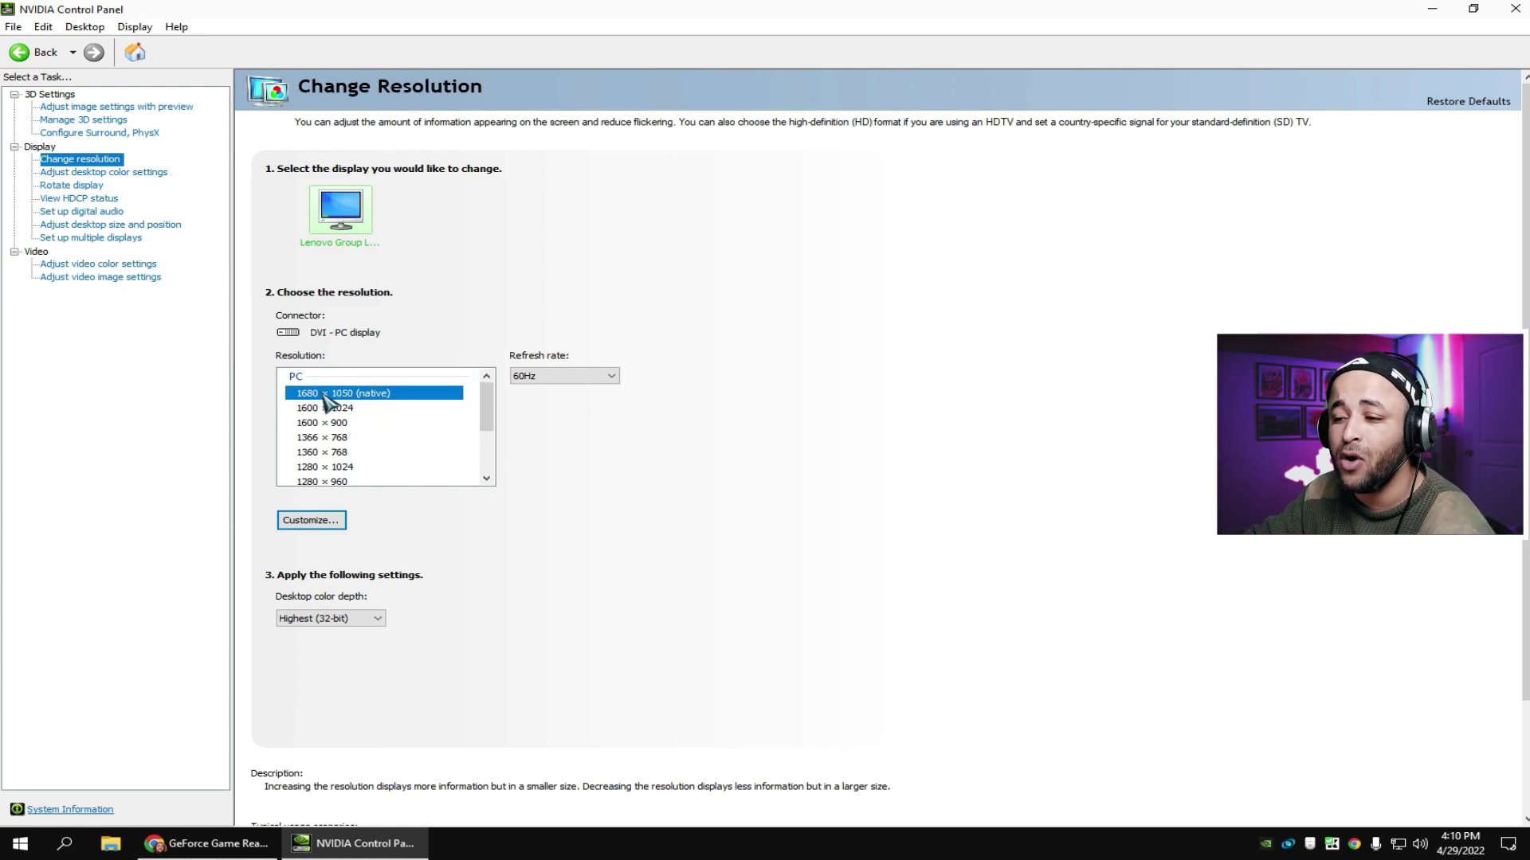
left_click(564, 376)
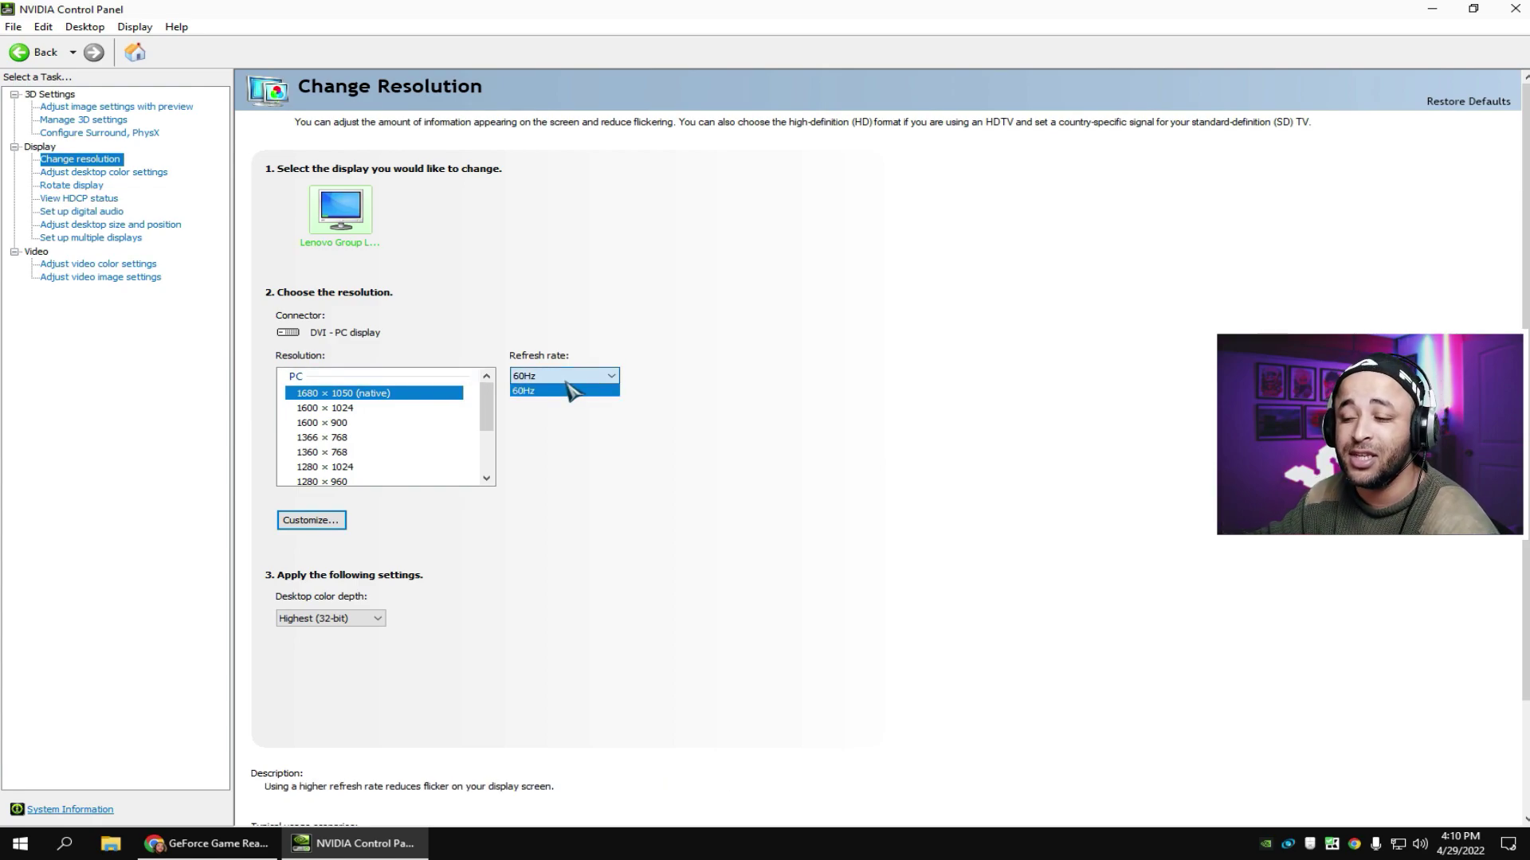
left_click(572, 390)
left_click(567, 383)
left_click(555, 371)
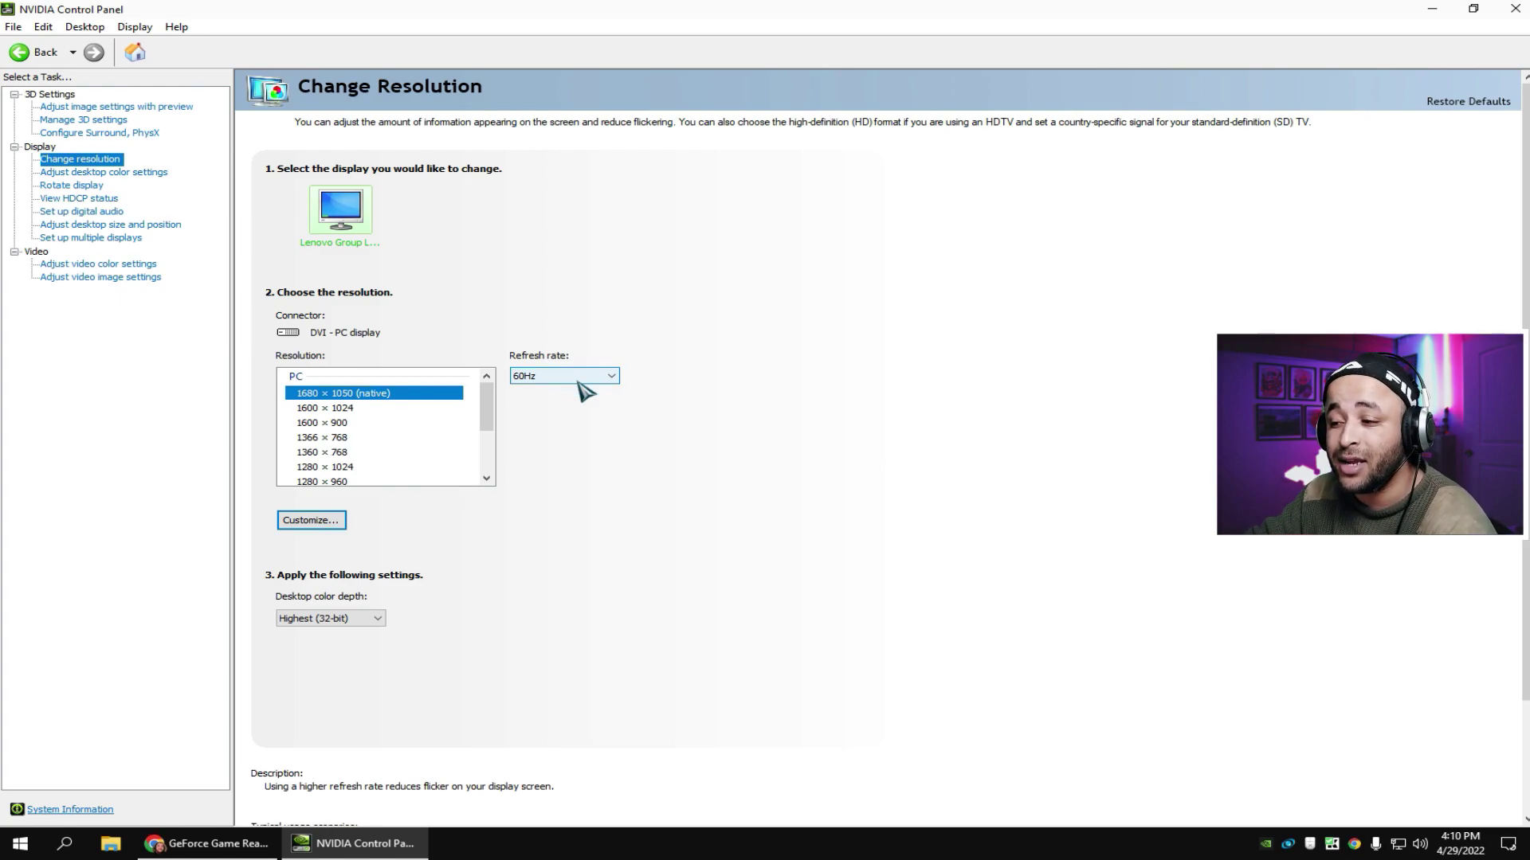
left_click(579, 379)
left_click(582, 457)
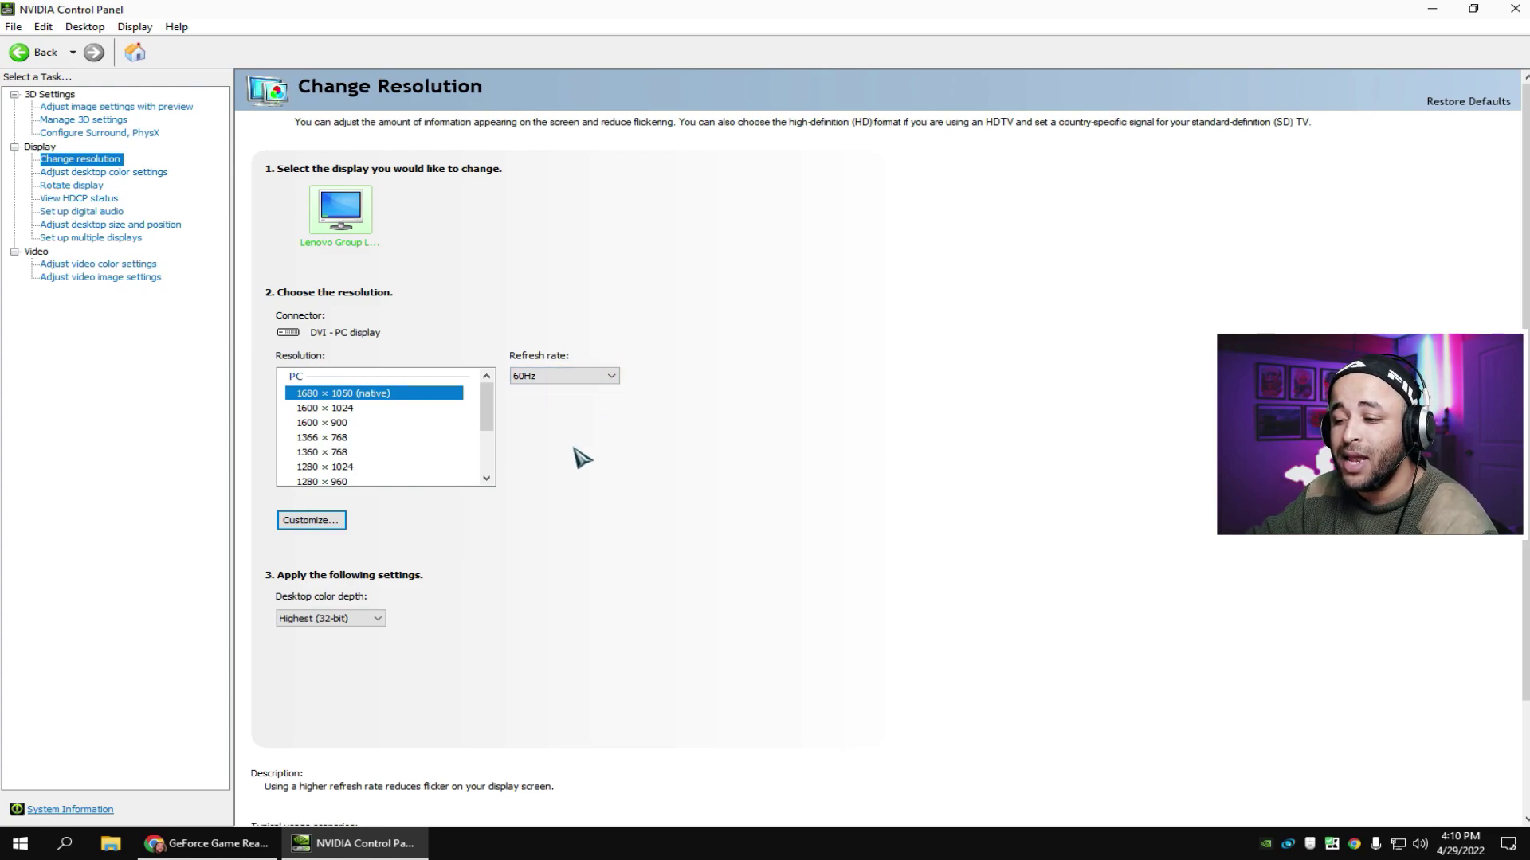
scroll(512, 474, "down", 1)
scroll(463, 486, "up", 1)
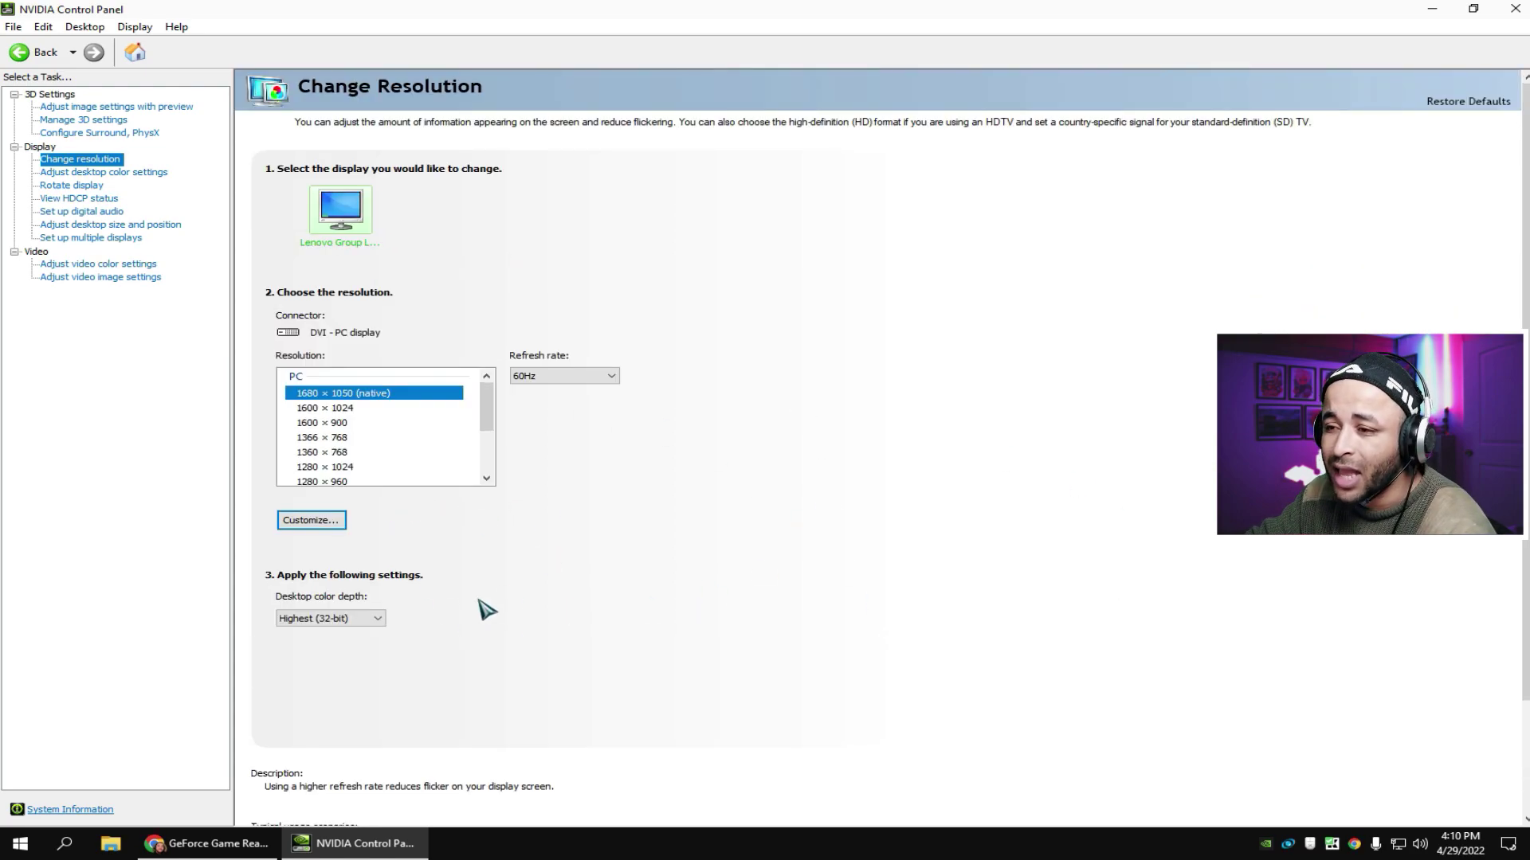
- Try desktop Digital vibrance at 64% and 76%, return it to 50%, and apply and keep the desktop color settings
left_click(140, 172)
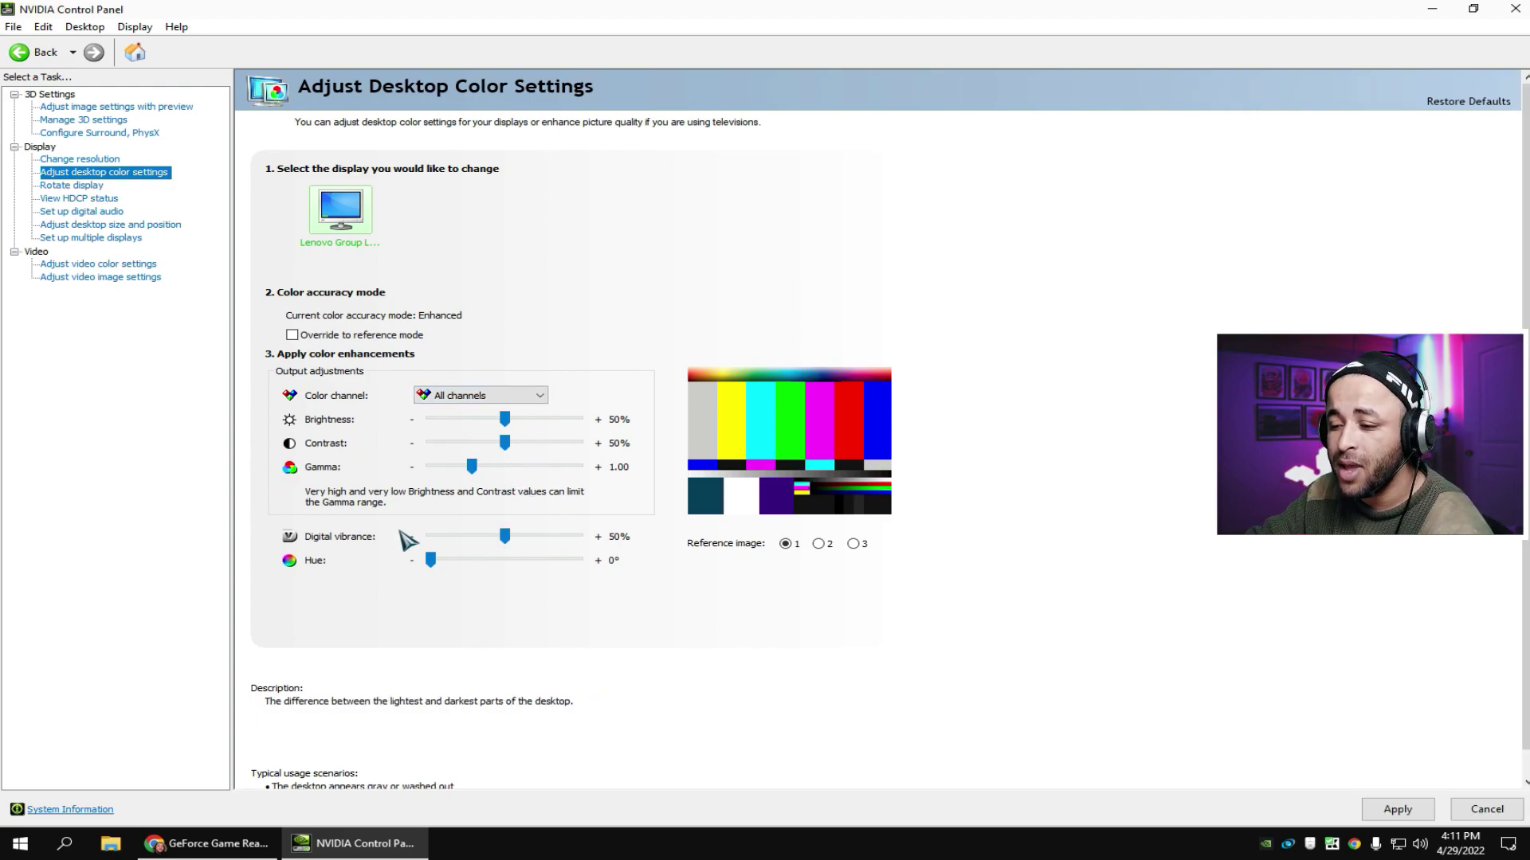
left_click_drag(505, 534, 525, 536)
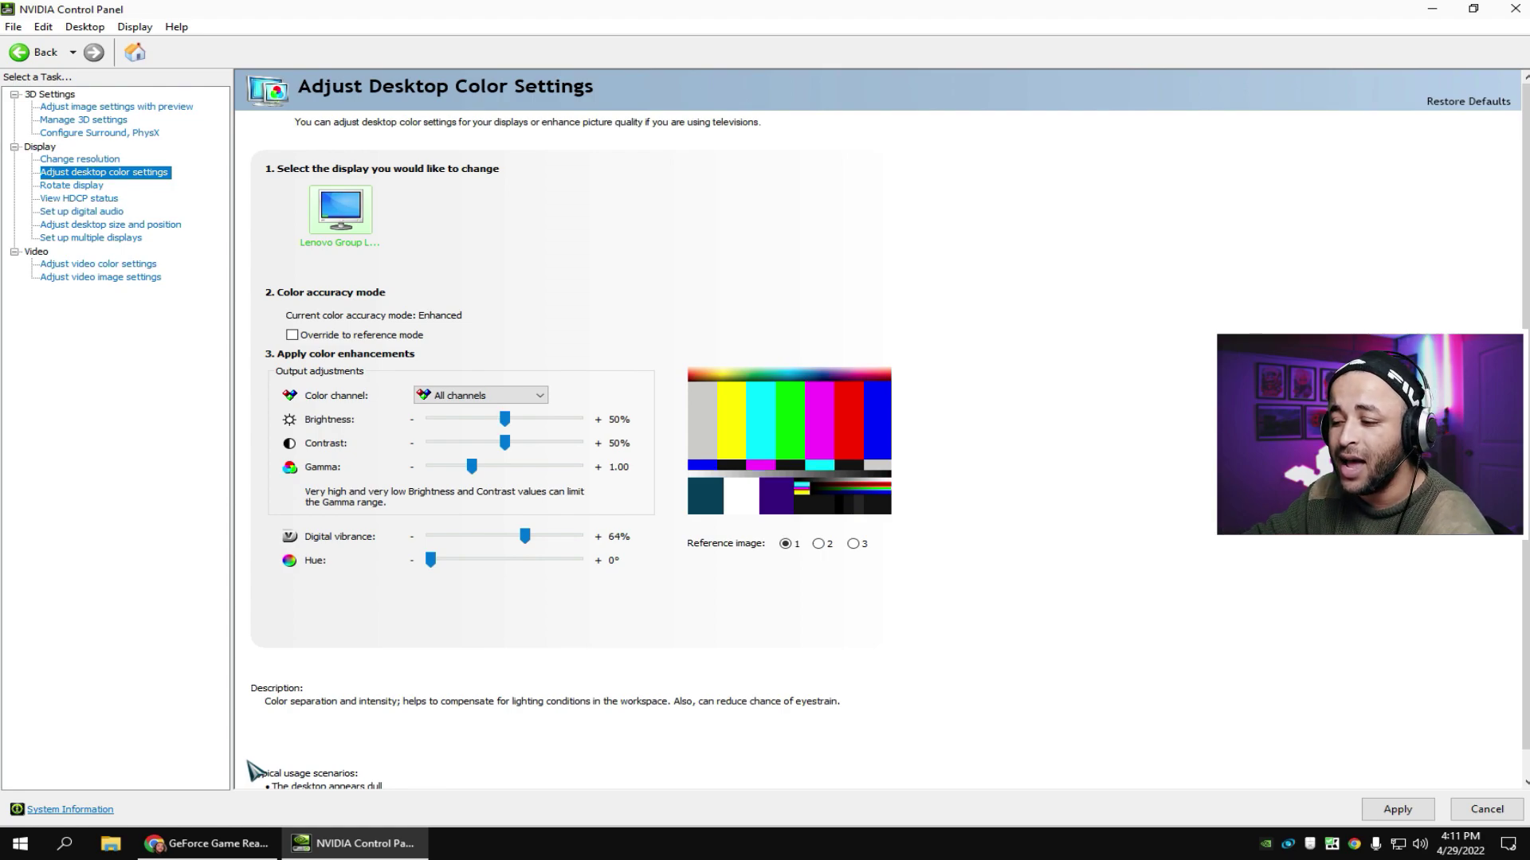
mouse_move(524, 542)
left_mouse_down()
mouse_move(648, 560)
mouse_move(541, 556)
left_mouse_up()
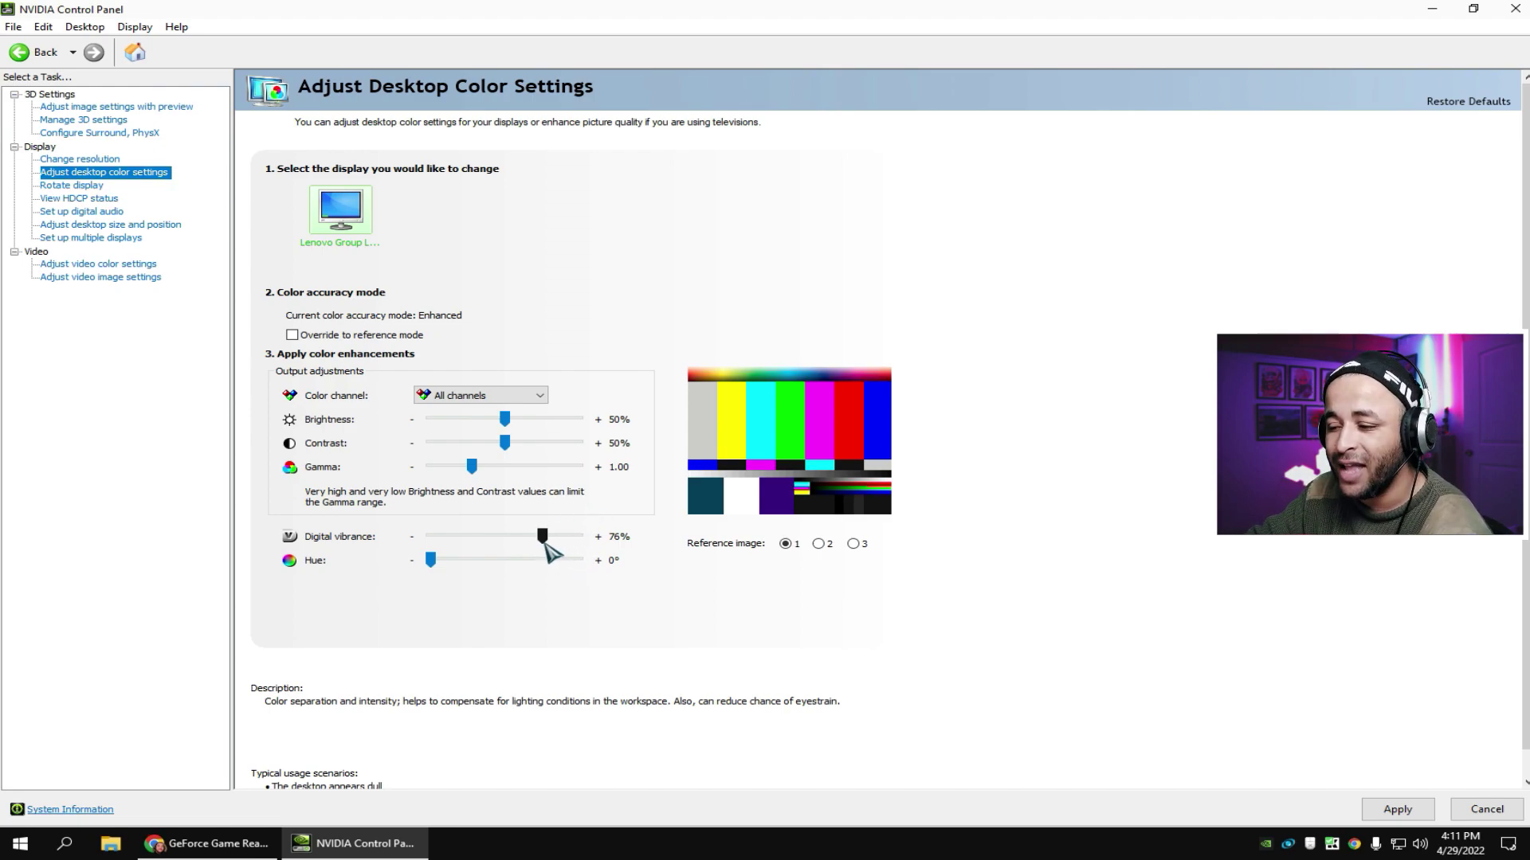
left_click_drag(544, 538, 504, 538)
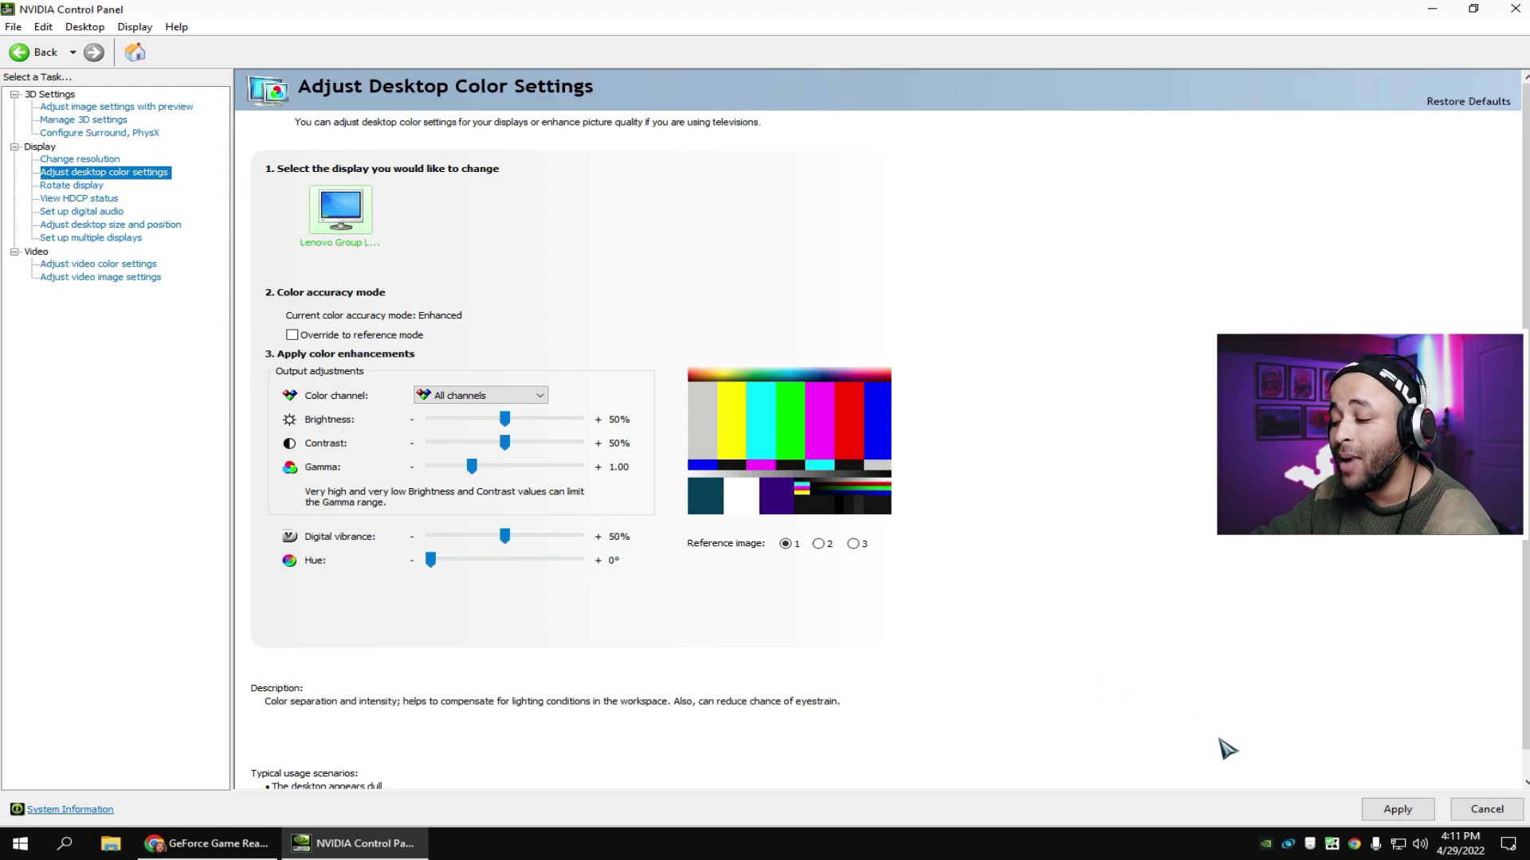
left_click(1400, 810)
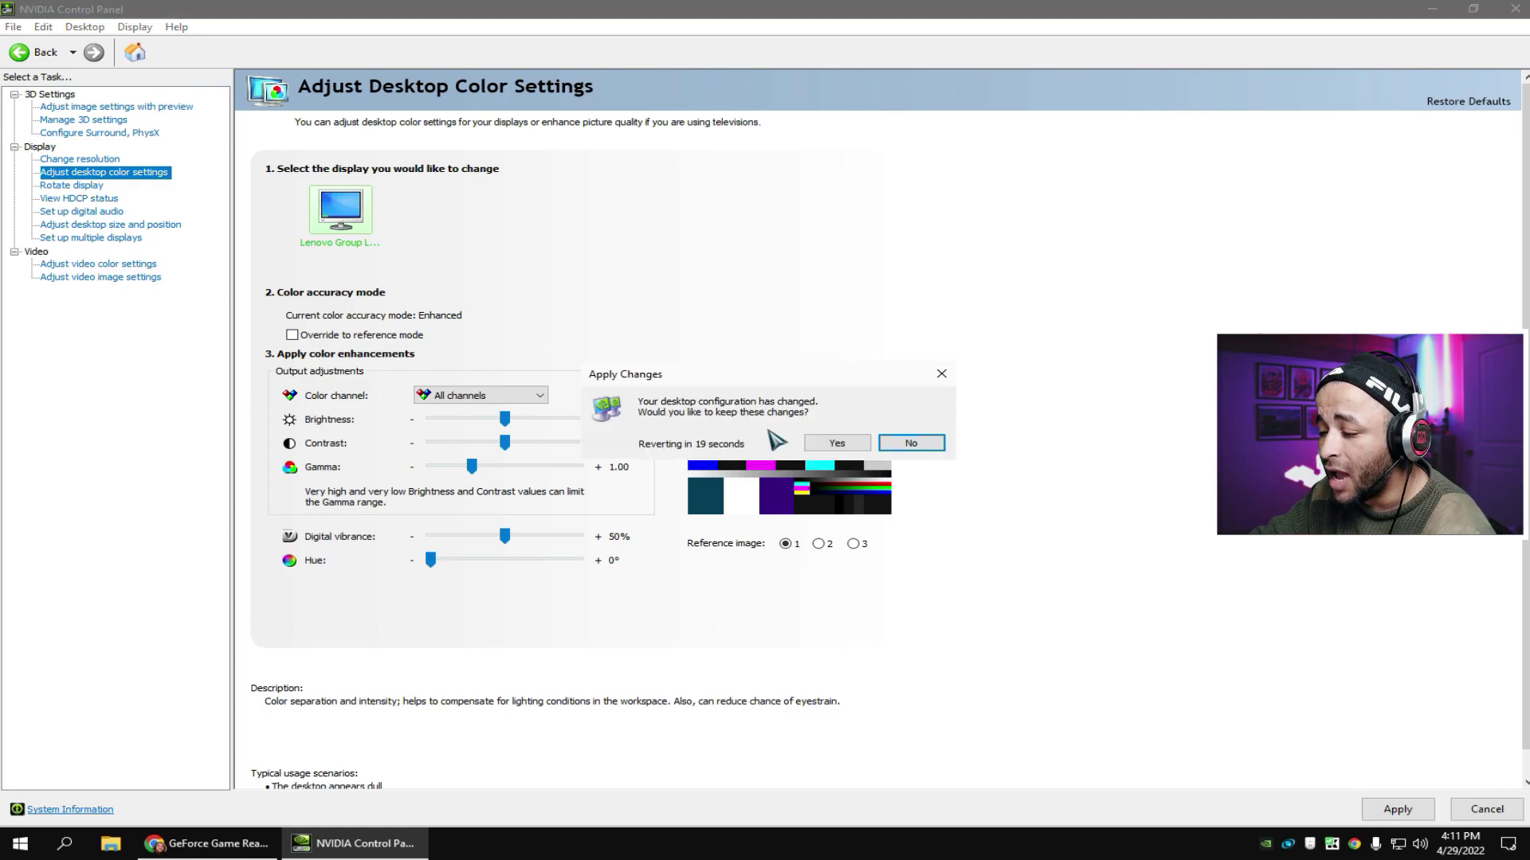
left_click(829, 442)
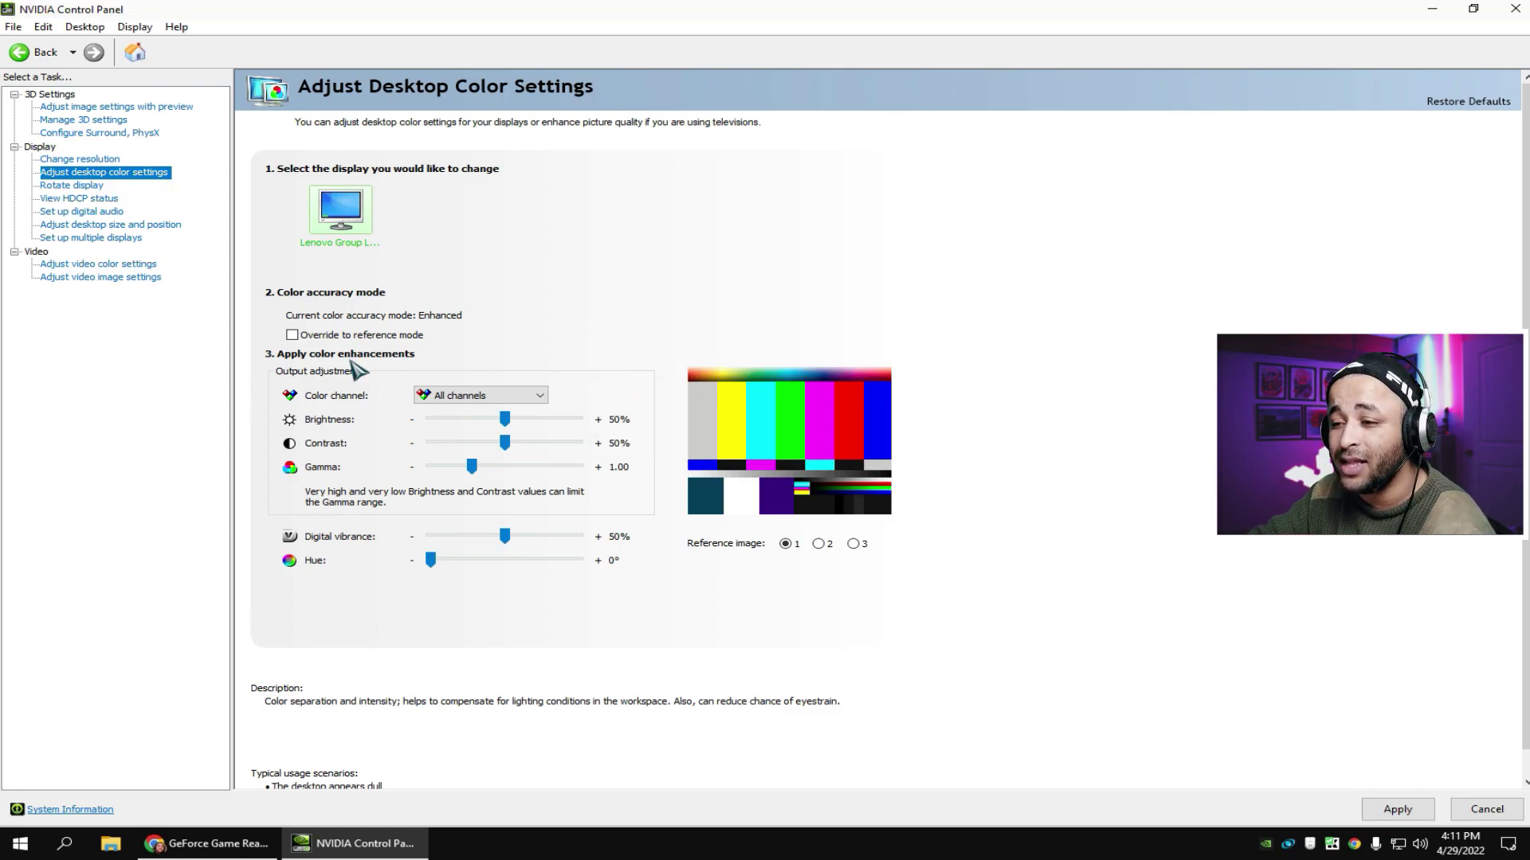
- Look through the display rotation, HDCP status and digital audio settings
left_click(92, 187)
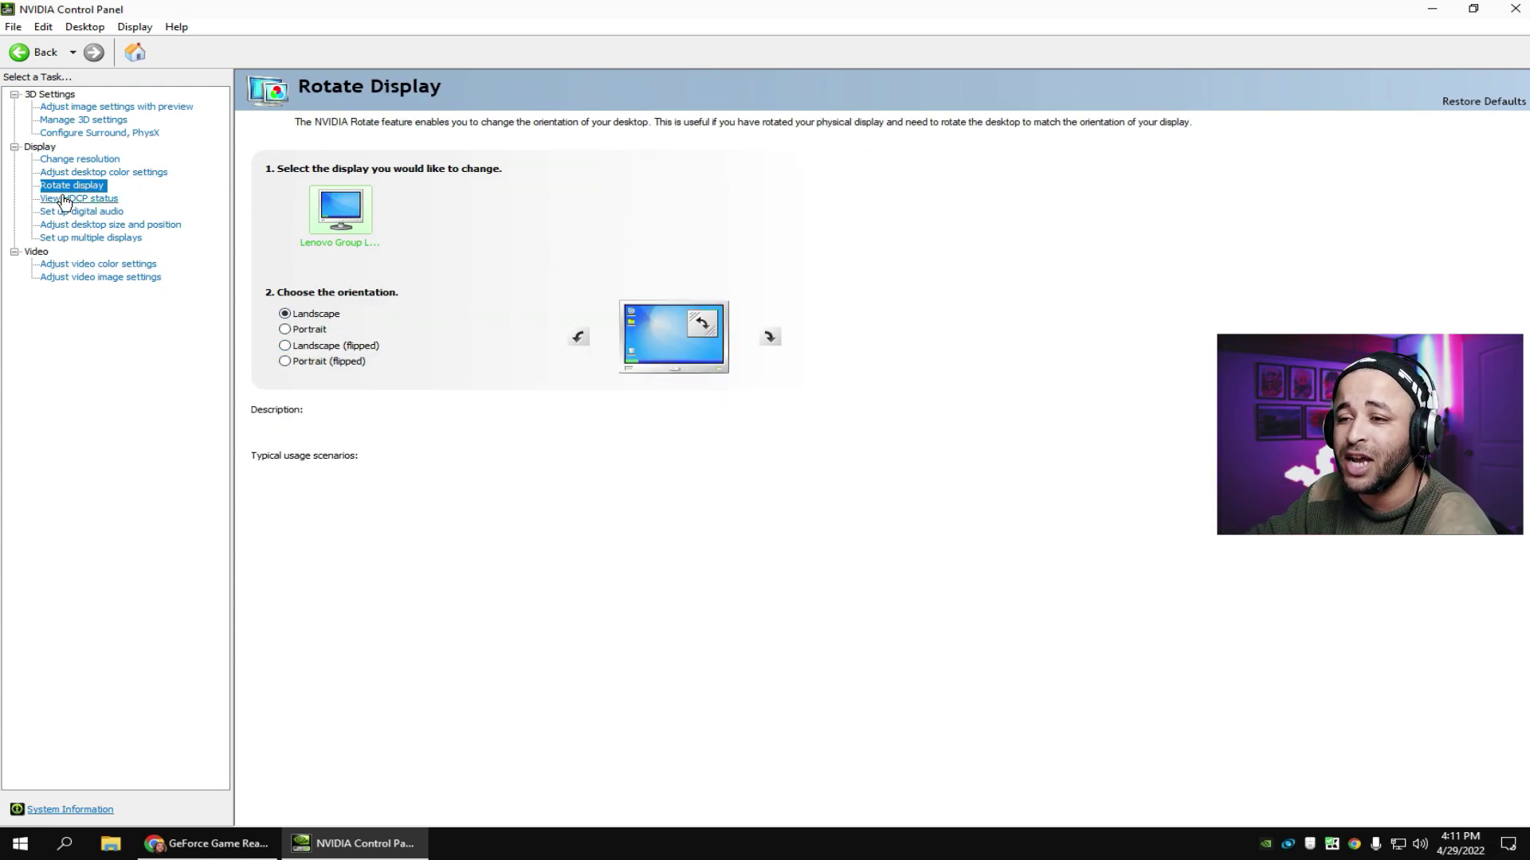
left_click(65, 200)
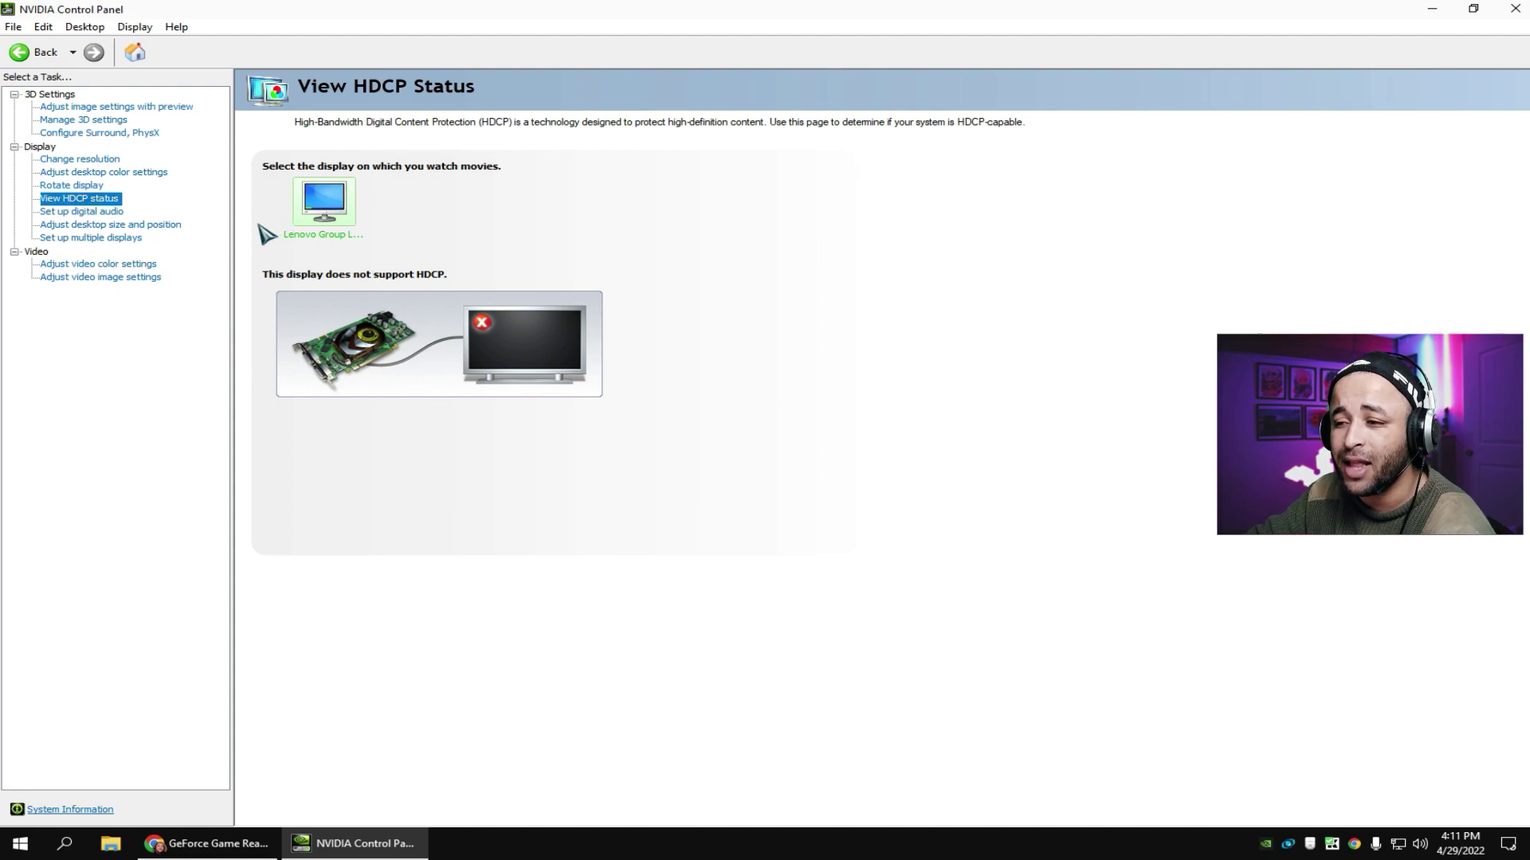
left_click(103, 213)
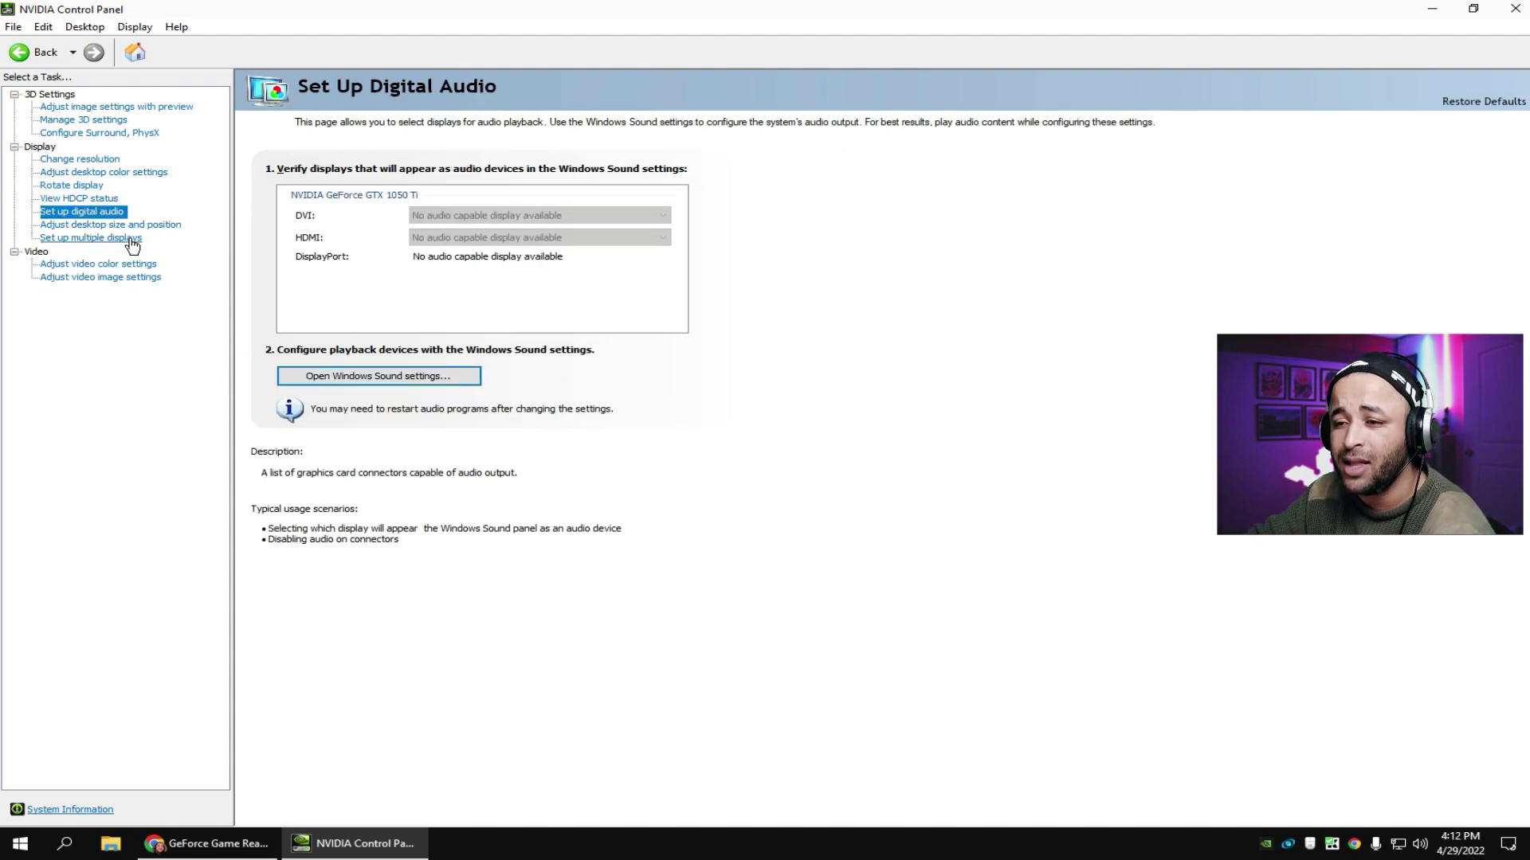
- Set desktop scaling to be performed on the GPU with Aspect ratio mode, and apply the change
left_click(94, 226)
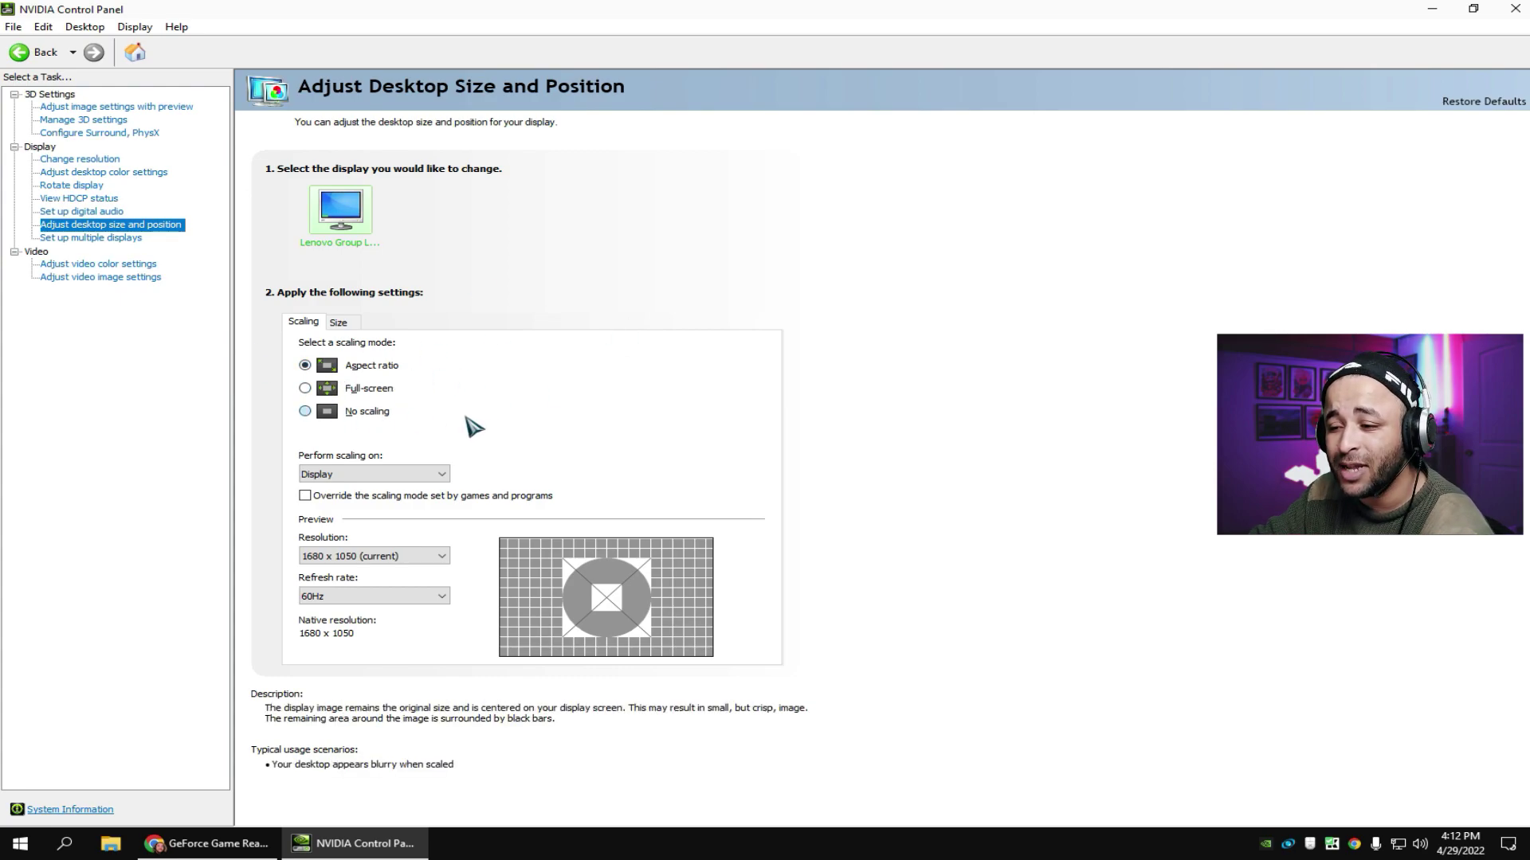
left_click(382, 474)
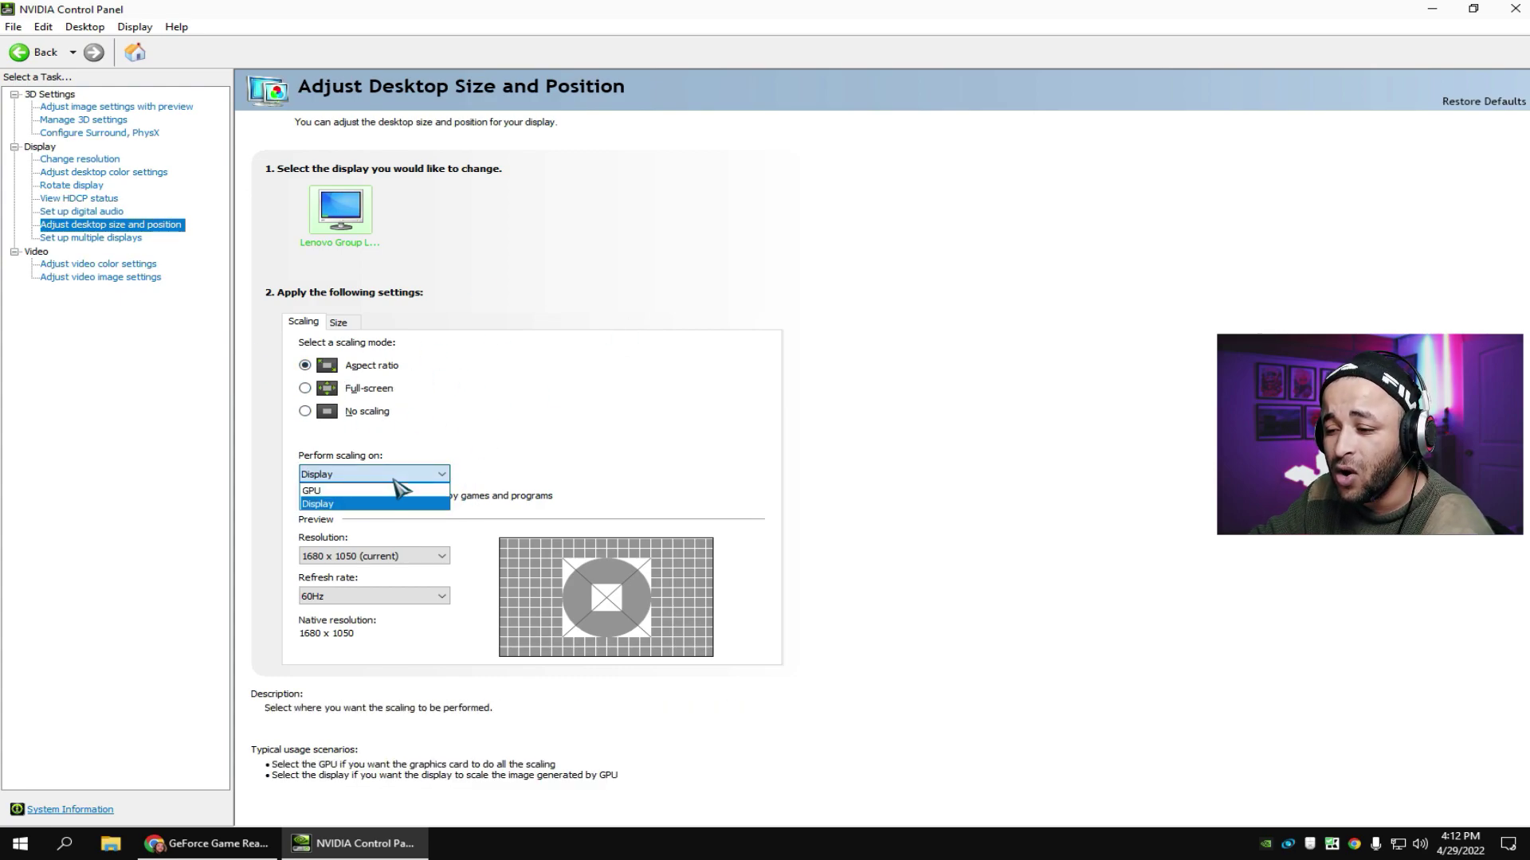
left_click(356, 491)
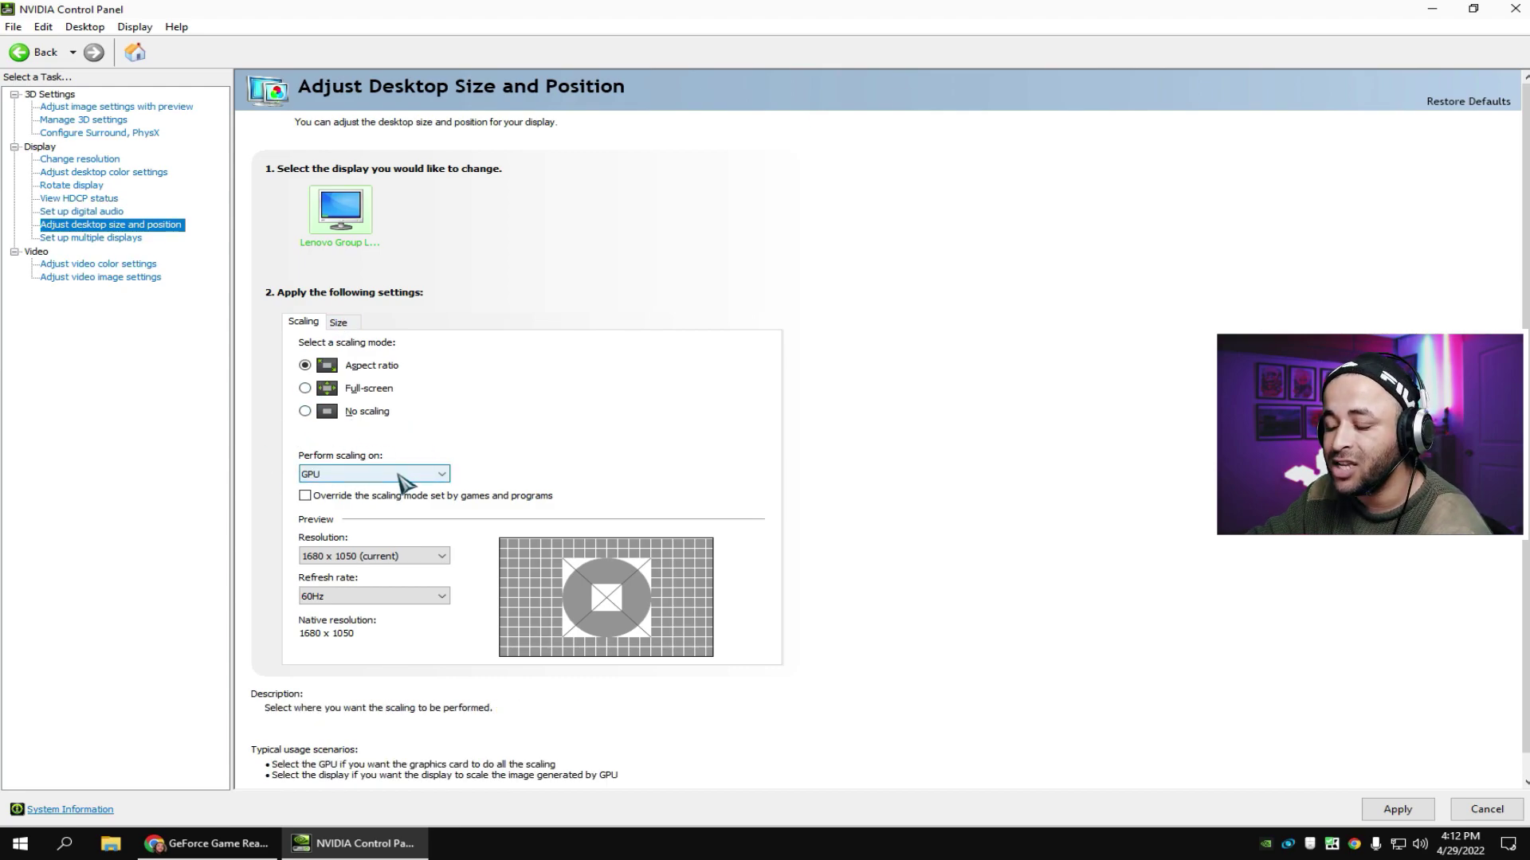
left_click(1386, 809)
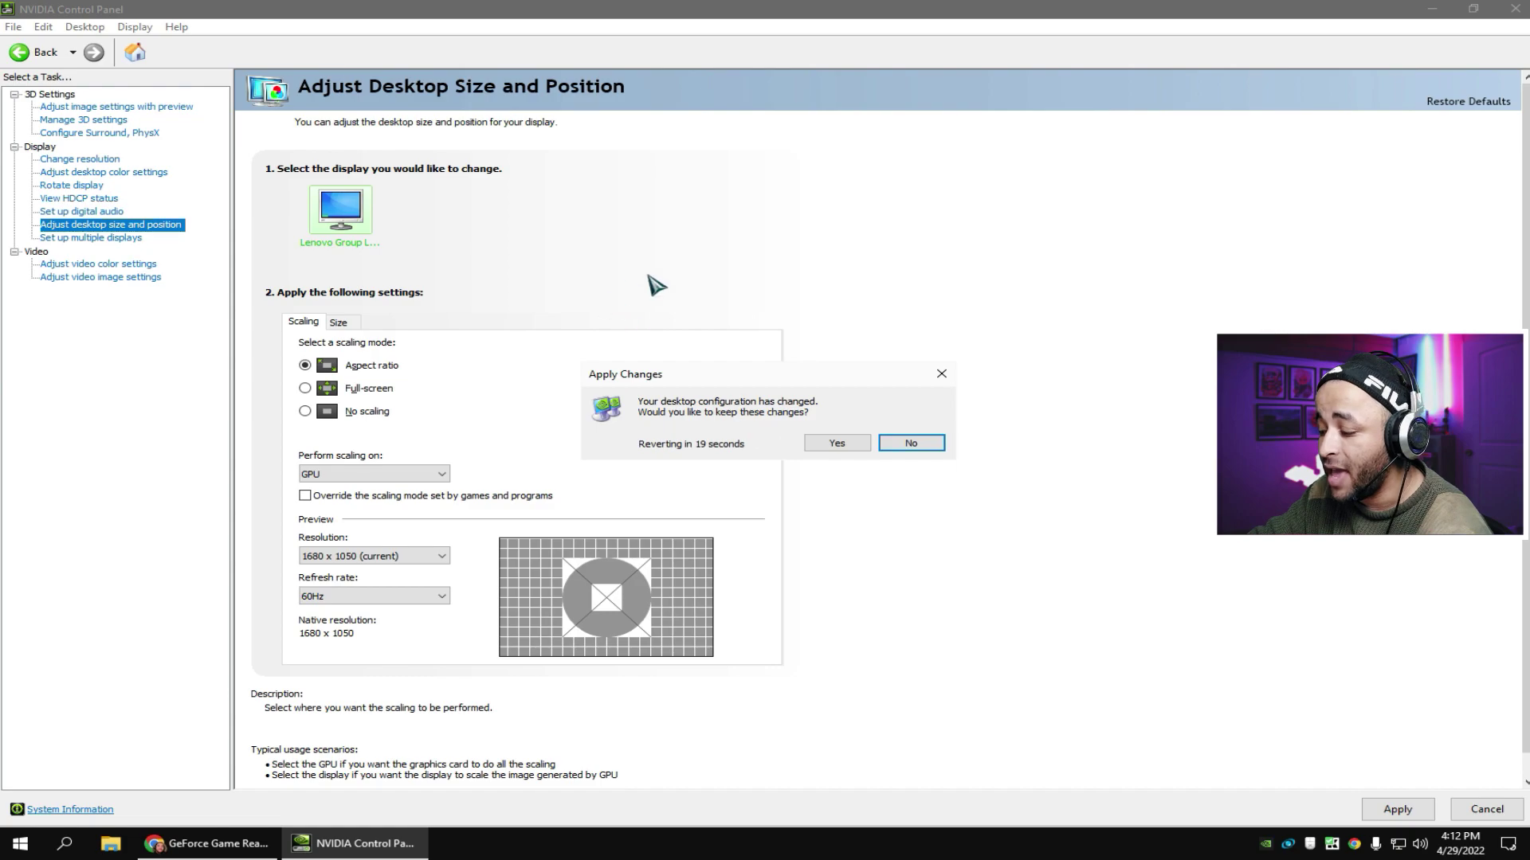
left_click(879, 447)
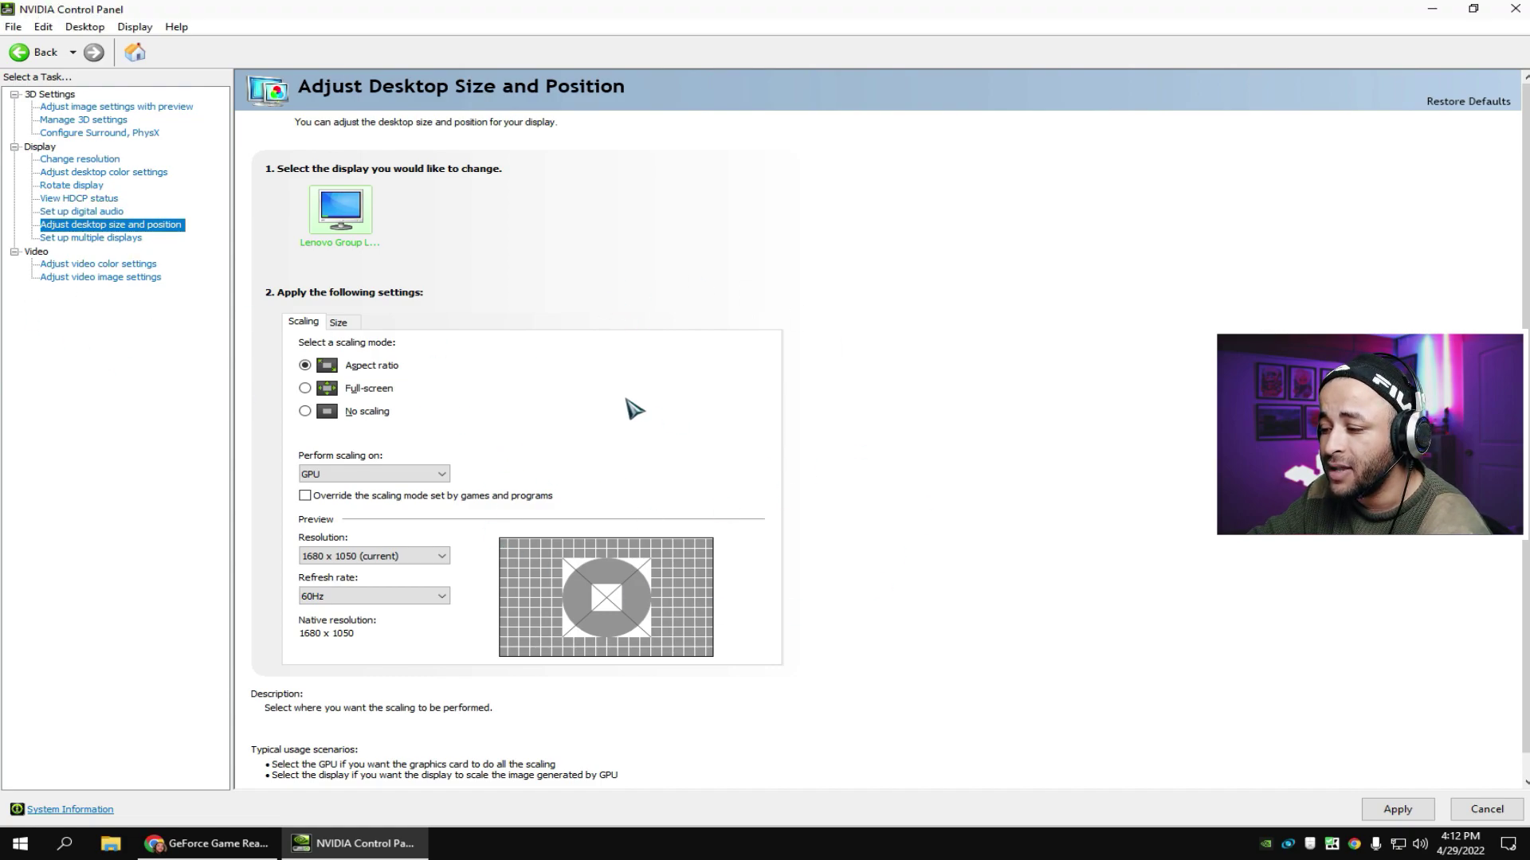
- View the multiple displays setup and open the video color settings
left_click(120, 237)
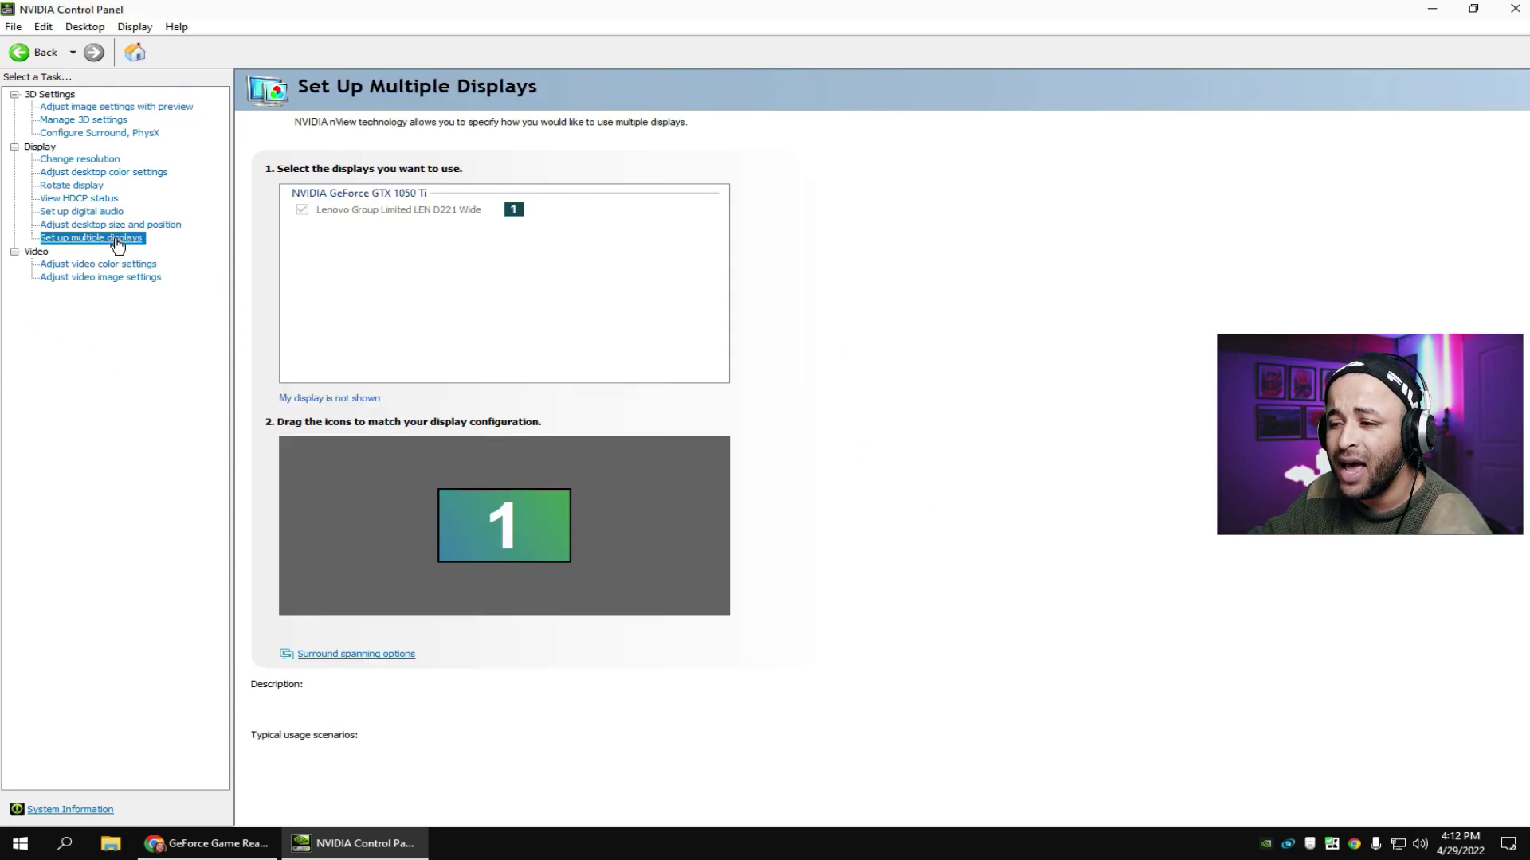
left_click(118, 263)
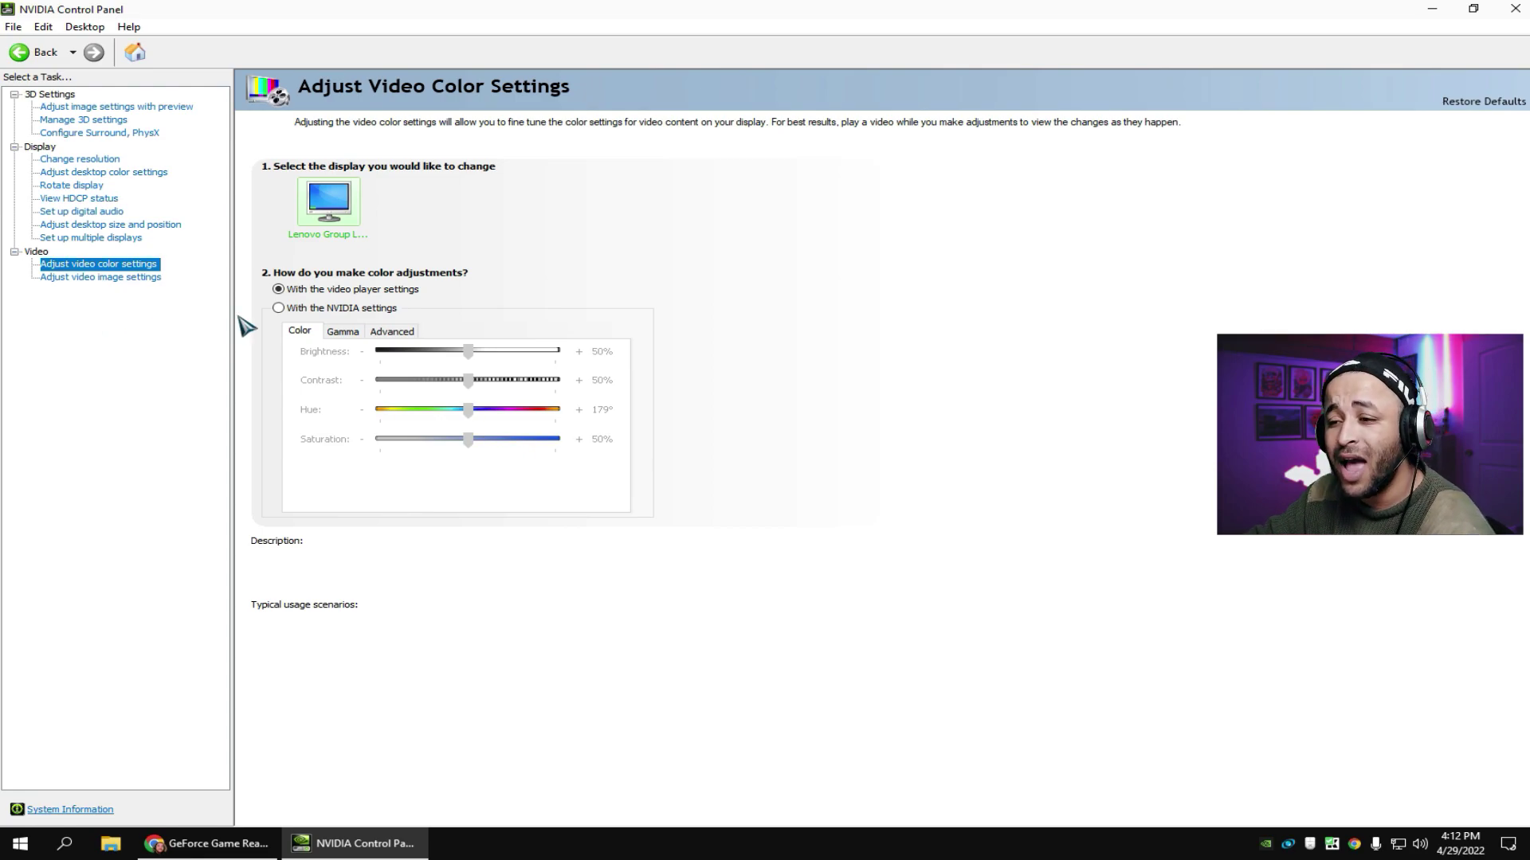
- Use the NVIDIA settings for video color with the dynamic range at Full (0-255), then apply and keep the changes
left_click(278, 309)
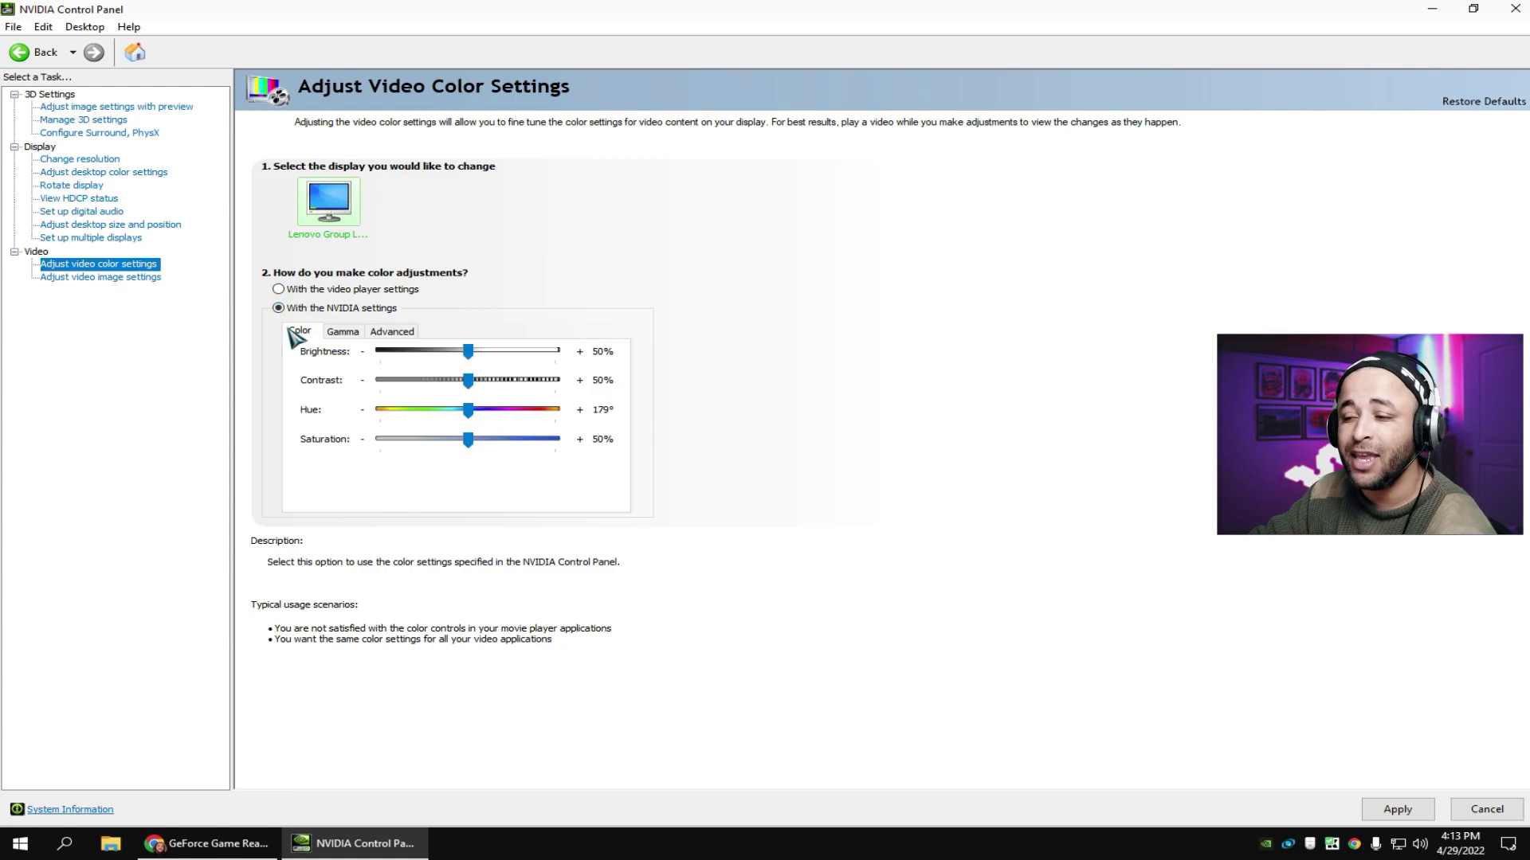
left_click(392, 331)
left_click(437, 364)
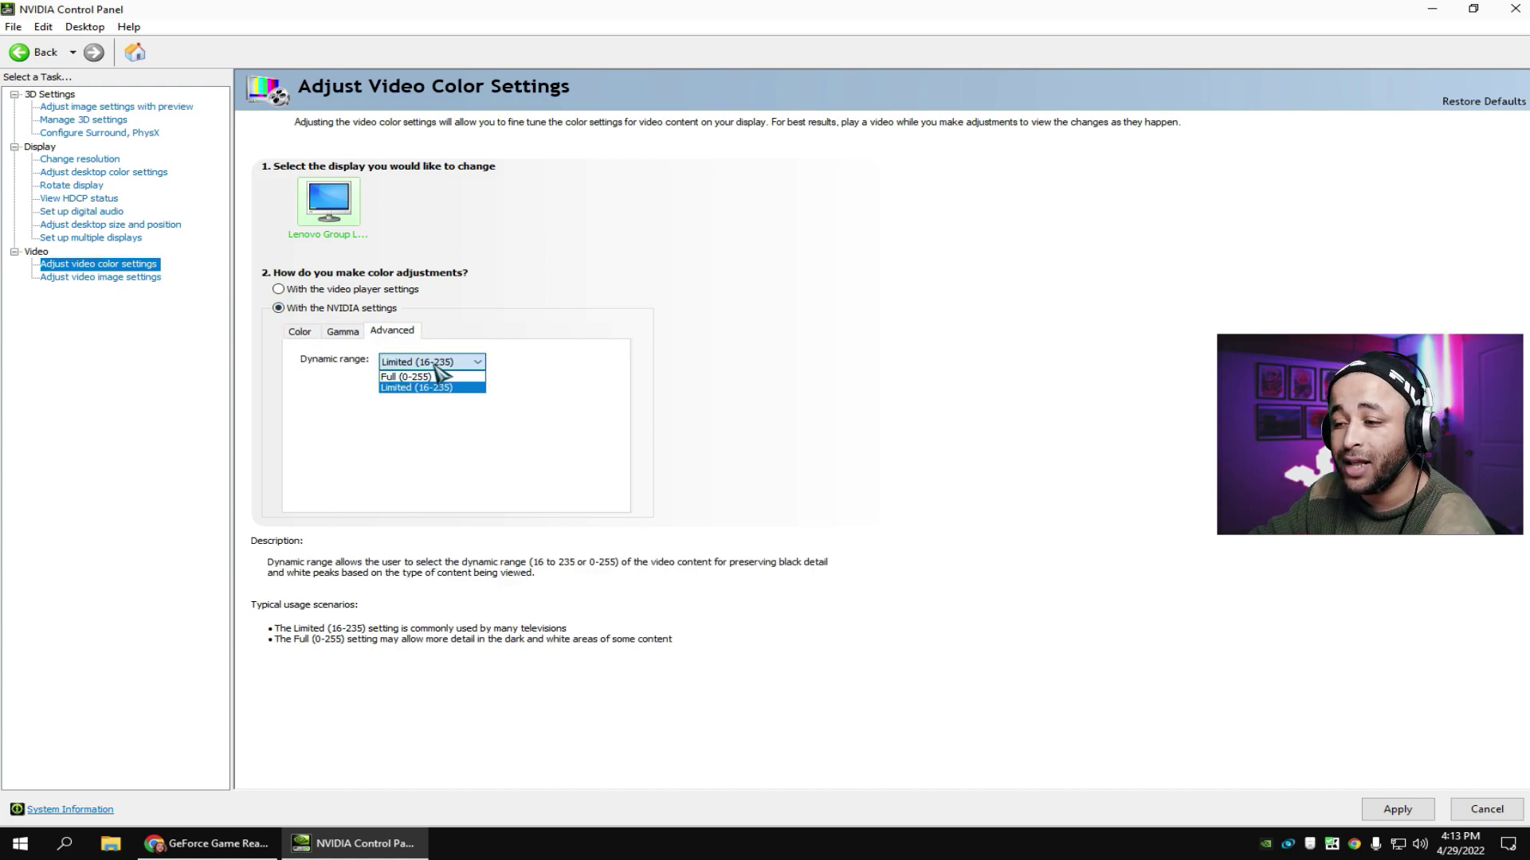
left_click(422, 378)
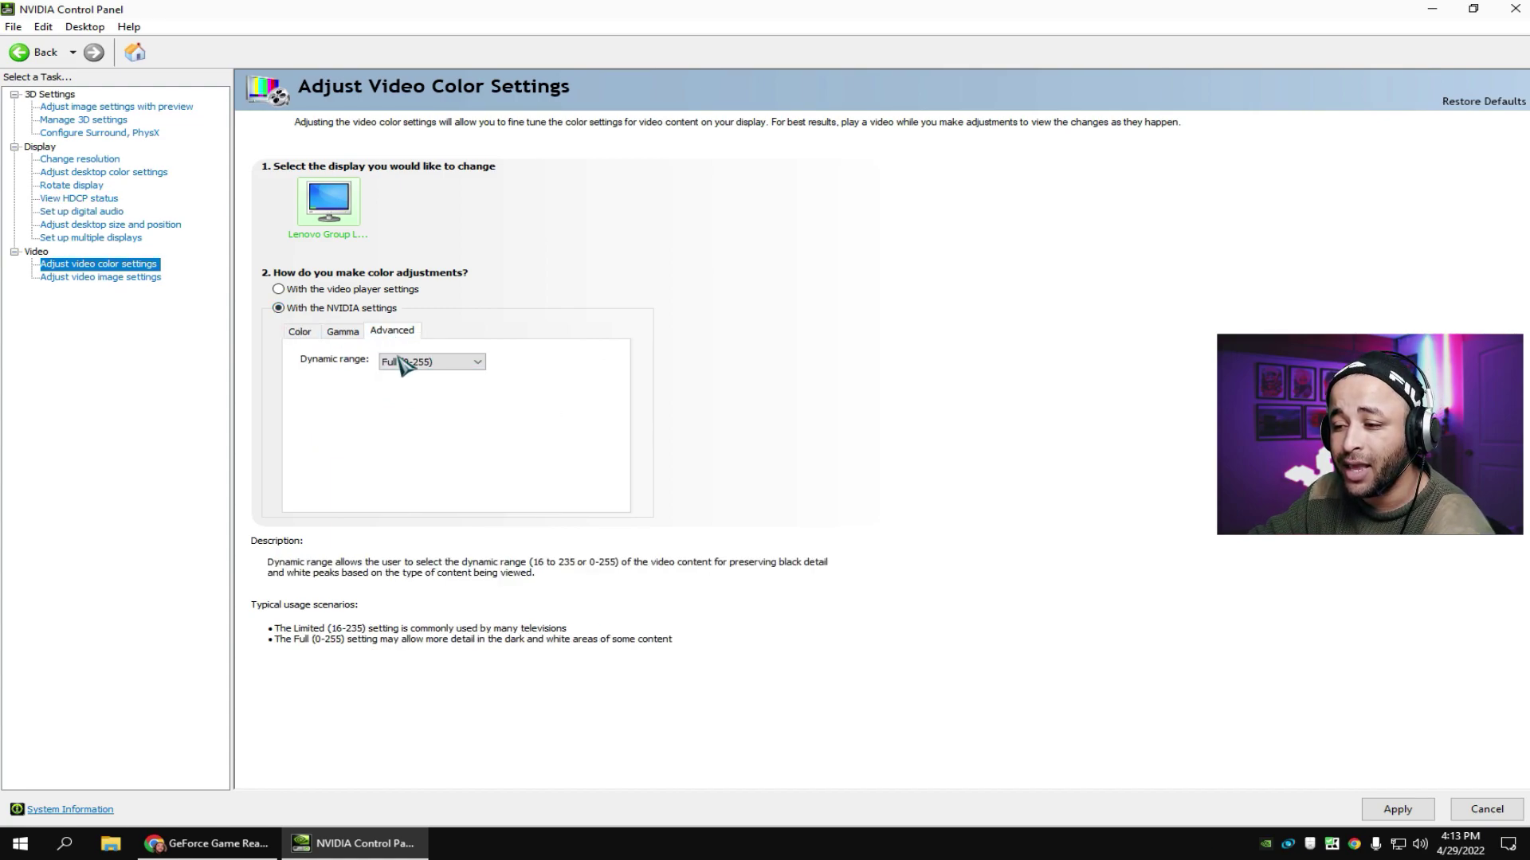
left_click(1410, 813)
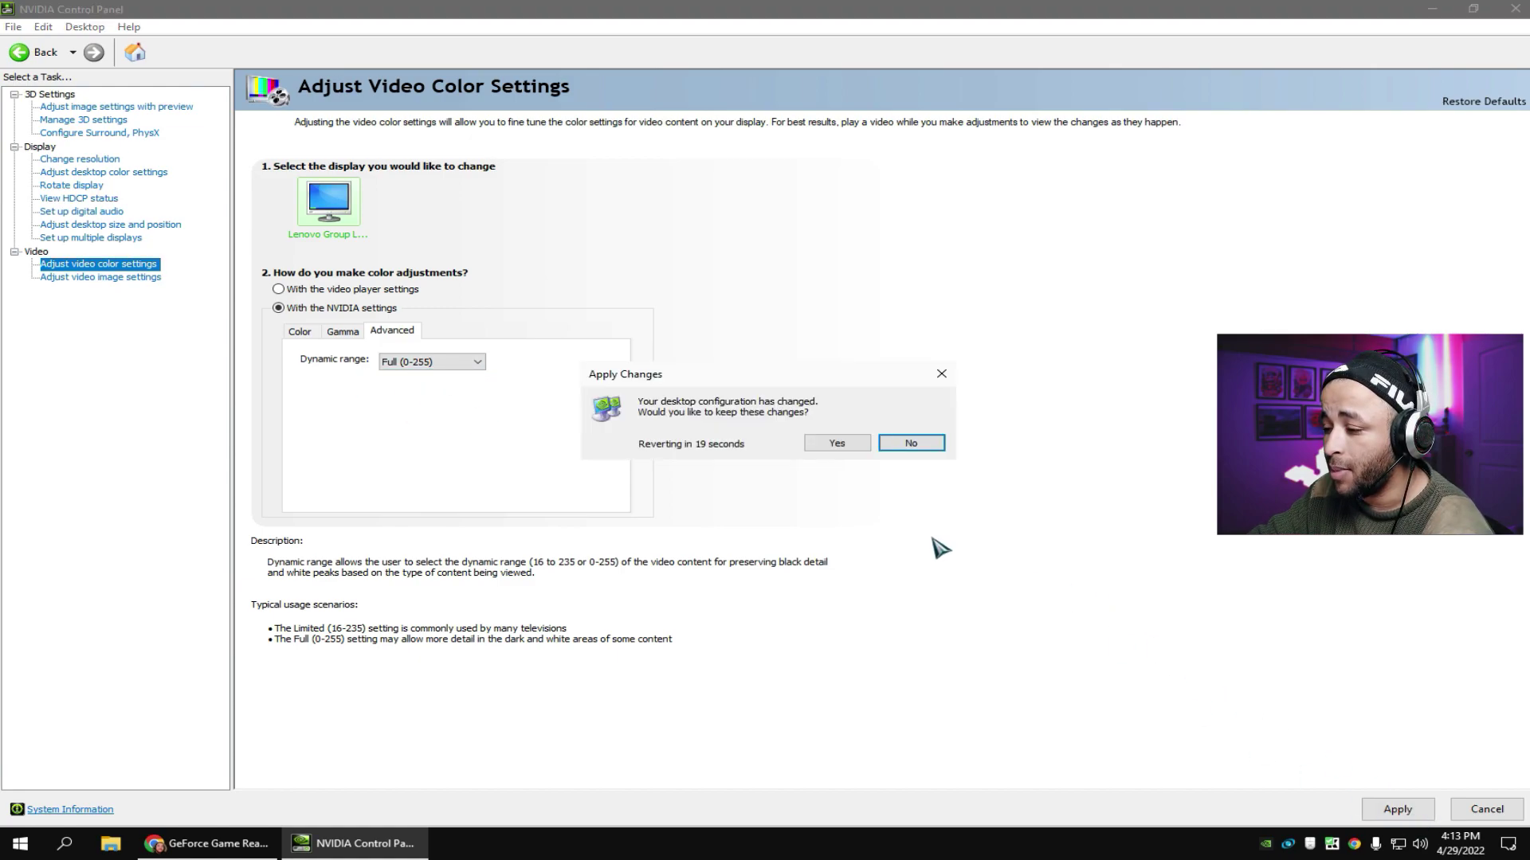
left_click(833, 443)
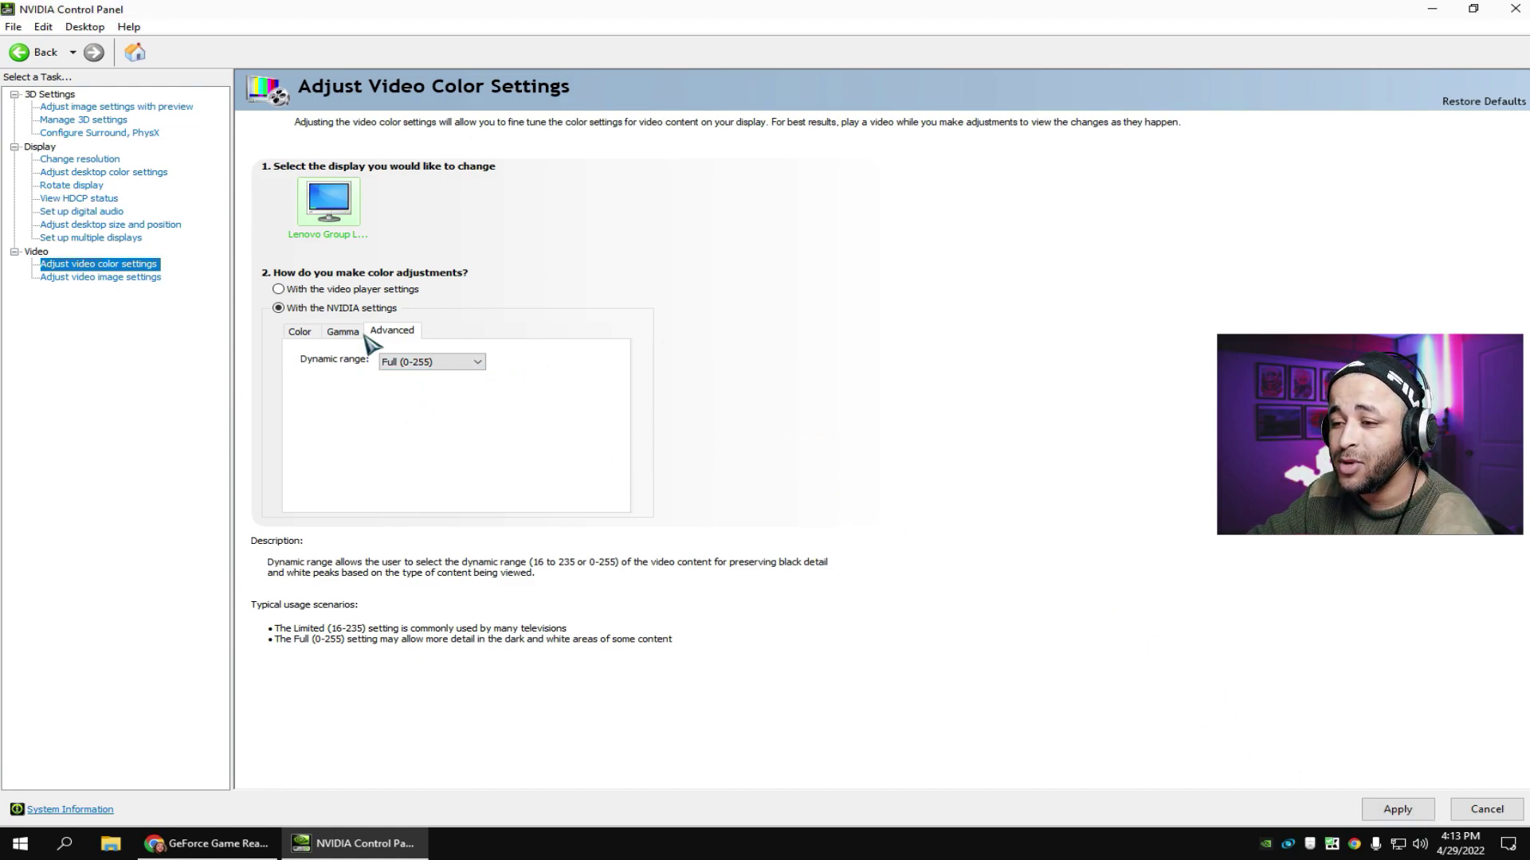
- Set edge enhancement and noise reduction in the video image settings to use the NVIDIA setting at 0%, and apply
left_click(136, 279)
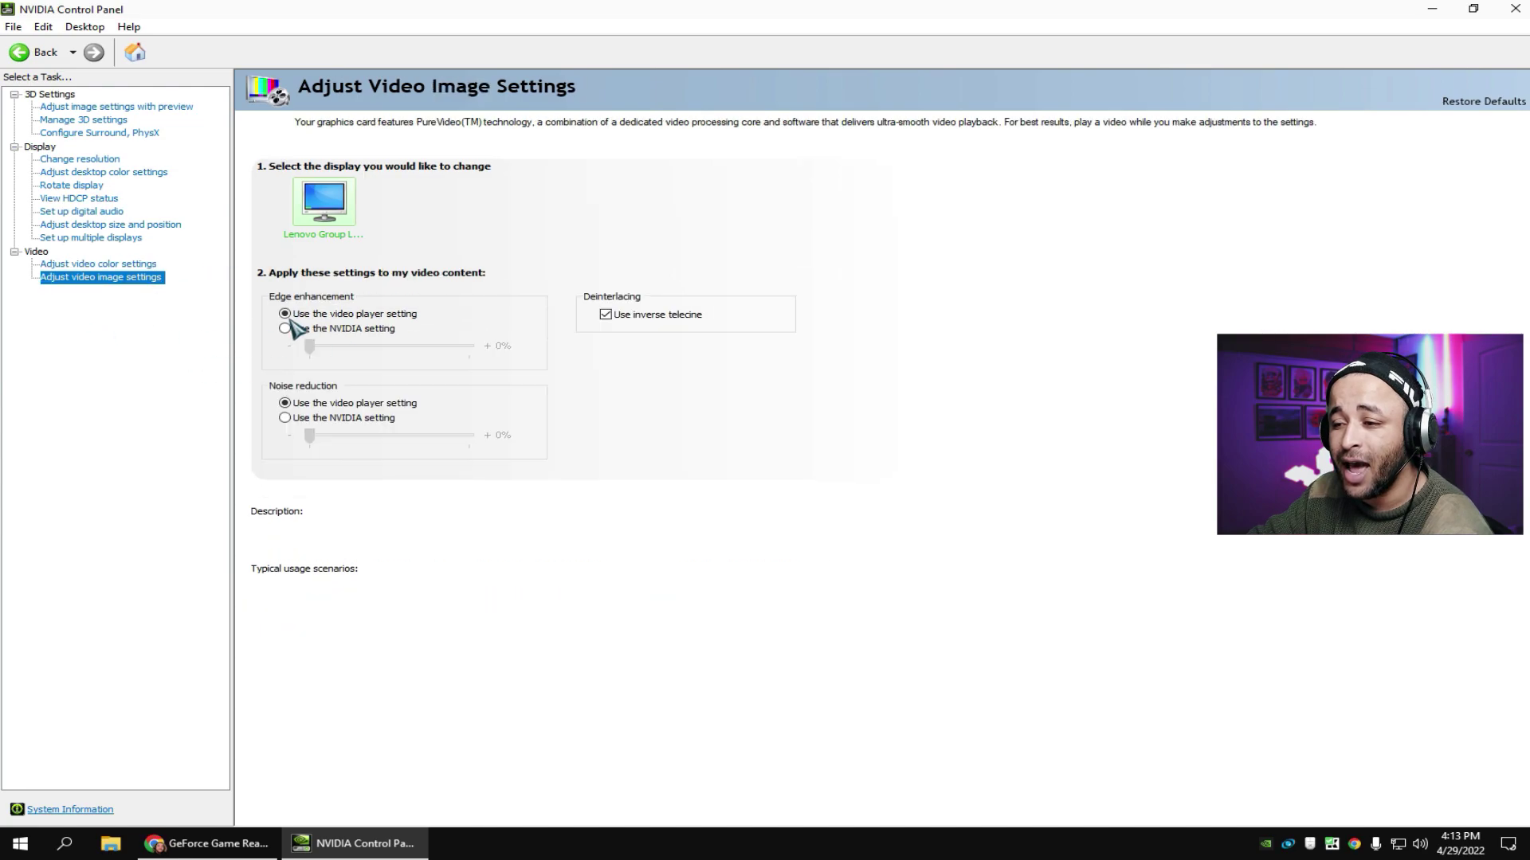
left_click(285, 329)
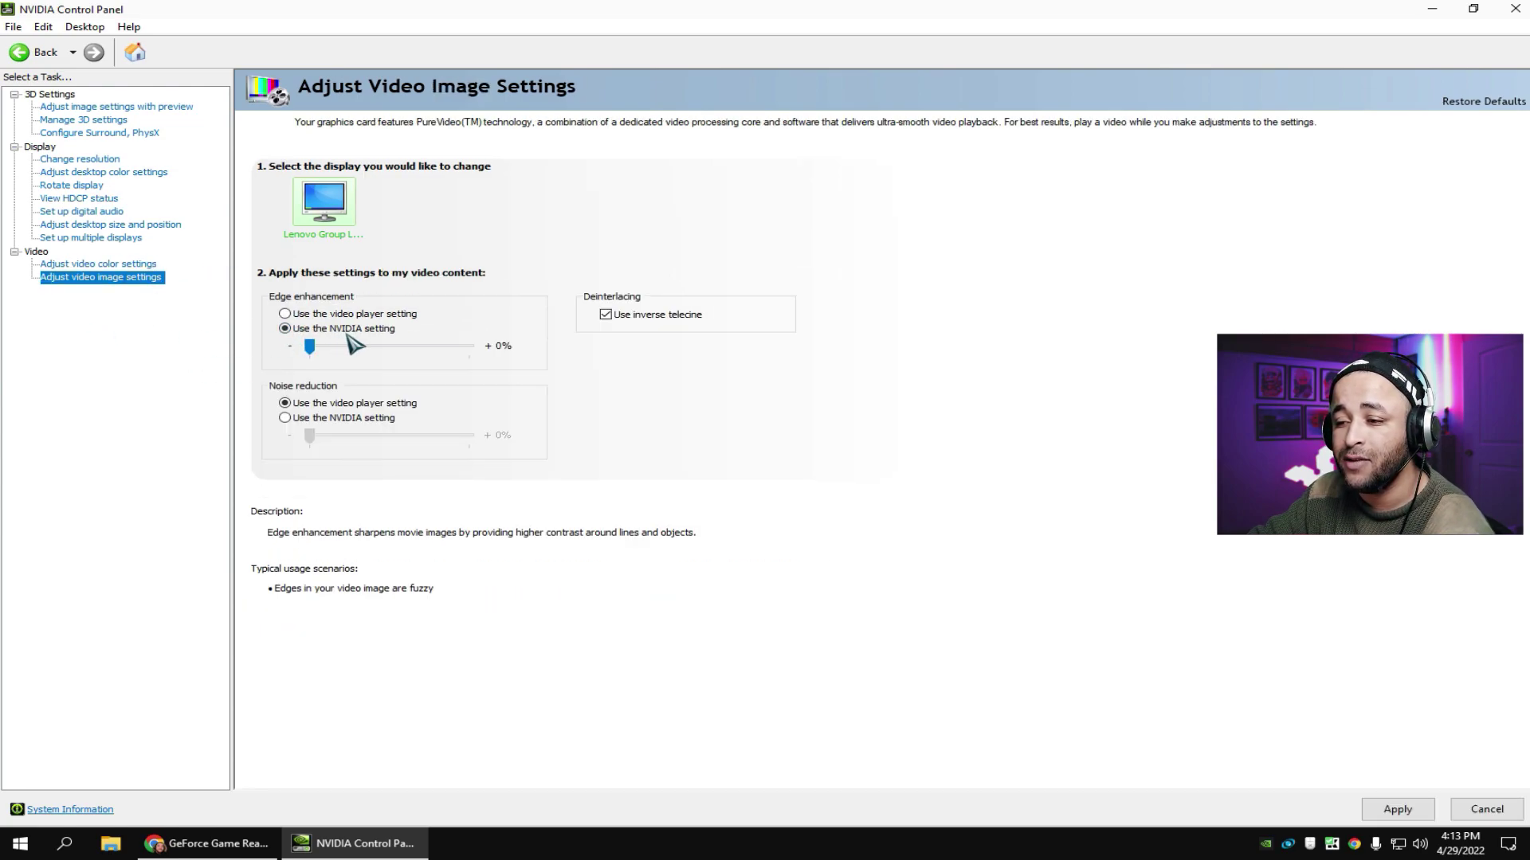
left_click(285, 418)
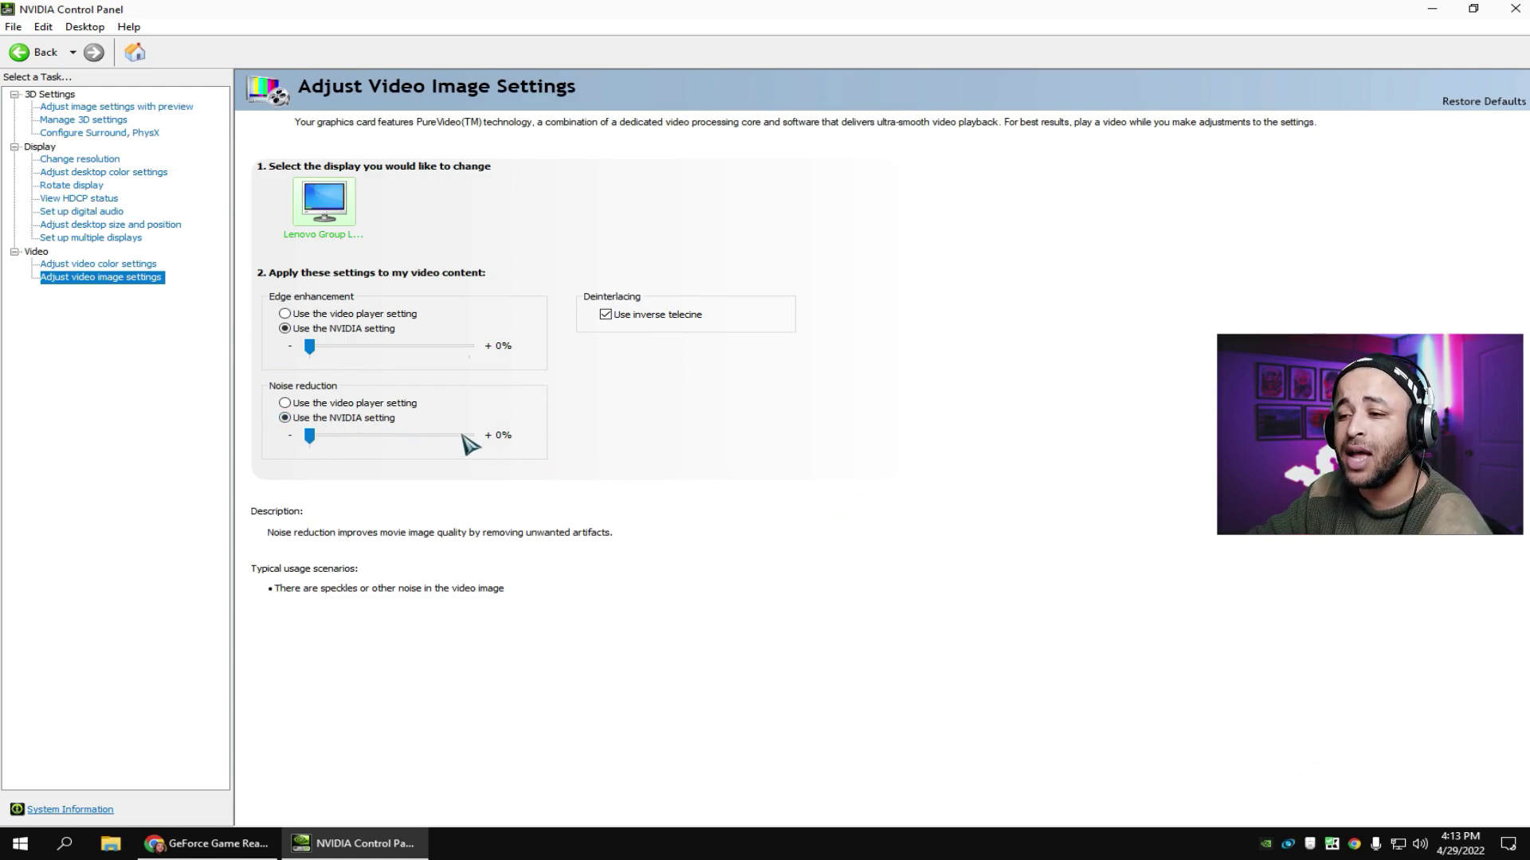
- Add Grand Theft Auto V as a customized program in the program-specific 3D settings
left_click(89, 124)
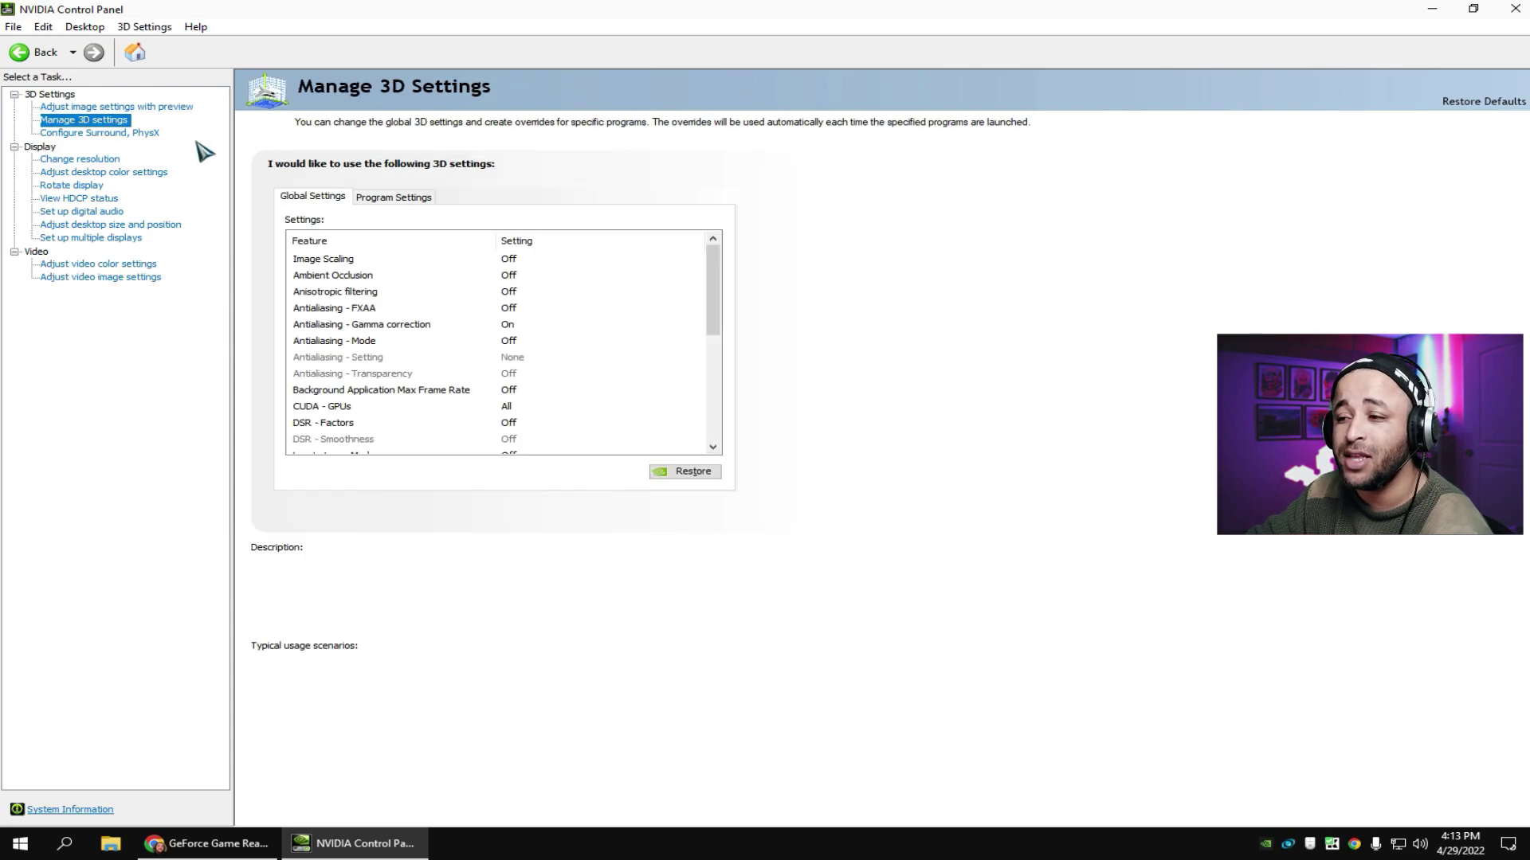
left_click(374, 200)
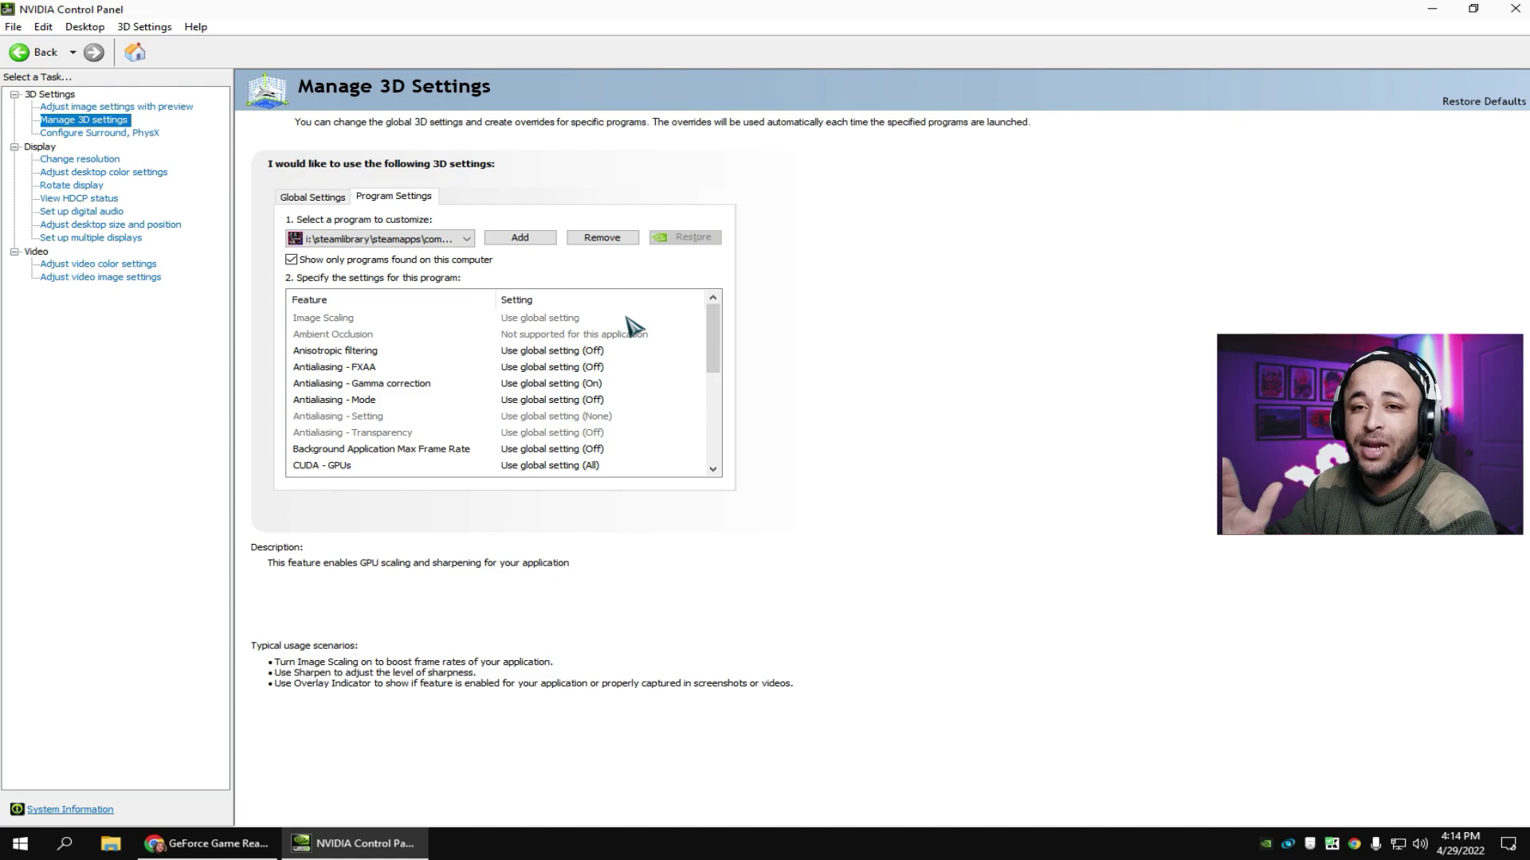
left_click(532, 239)
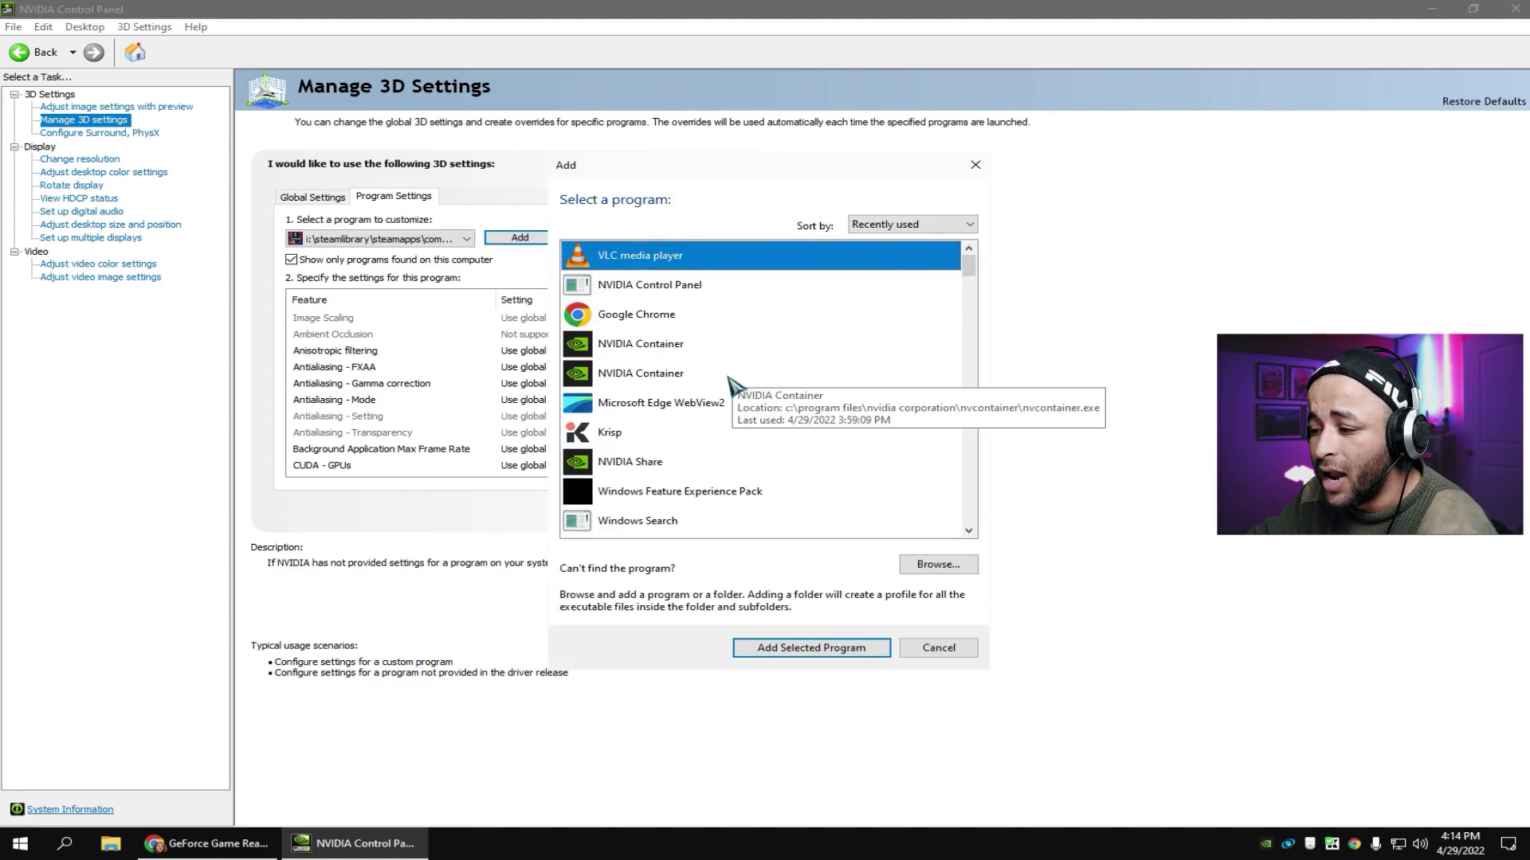
scroll(673, 383, "down", 3)
left_click(662, 379)
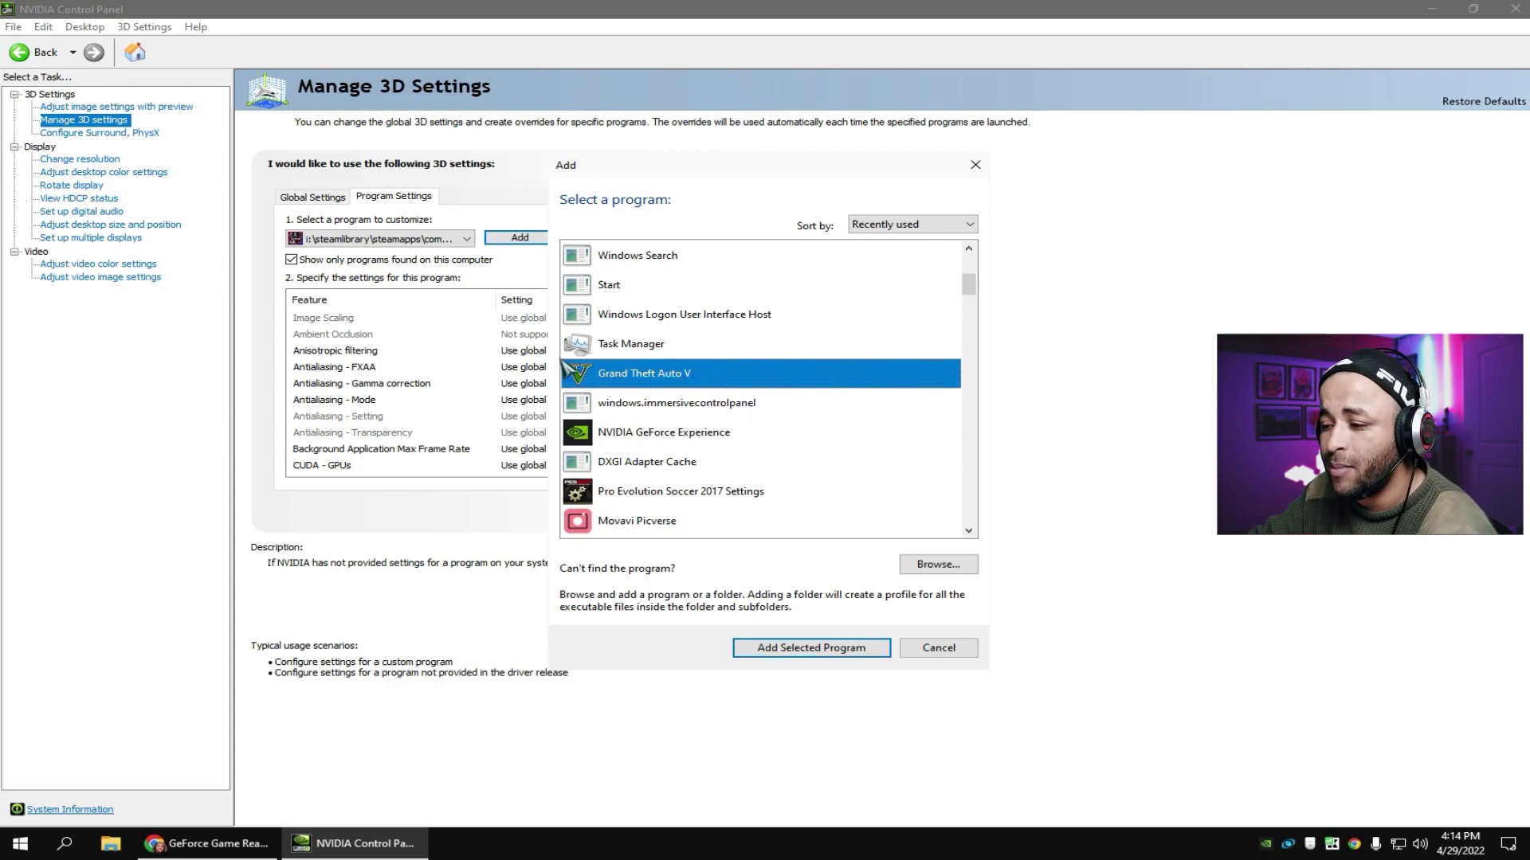
left_click(819, 648)
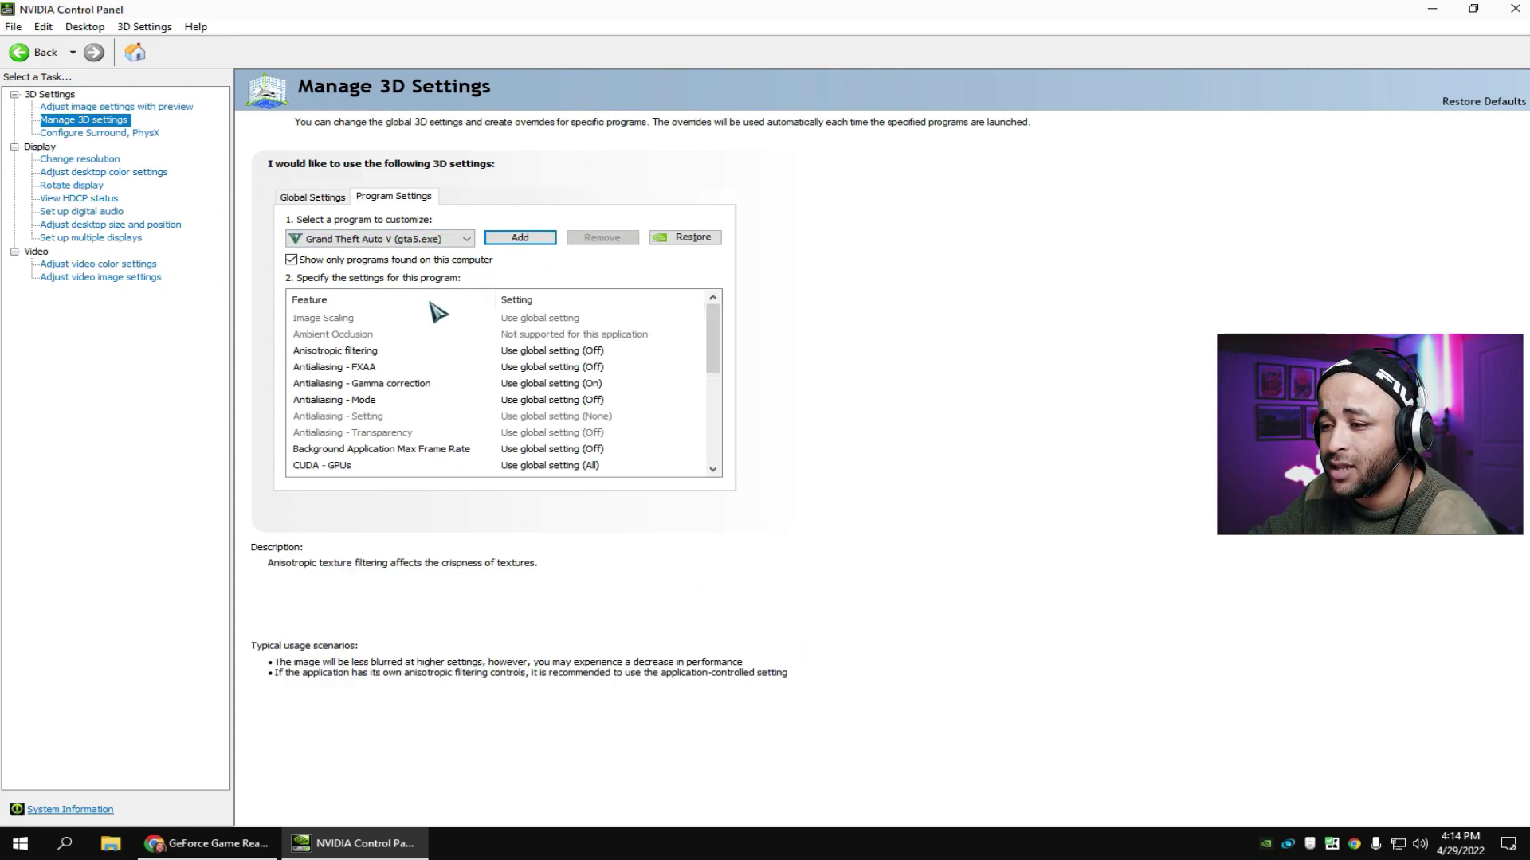
- Review the feature settings for Grand Theft Auto V against the global 3D settings
scroll(720, 366, "down", 8)
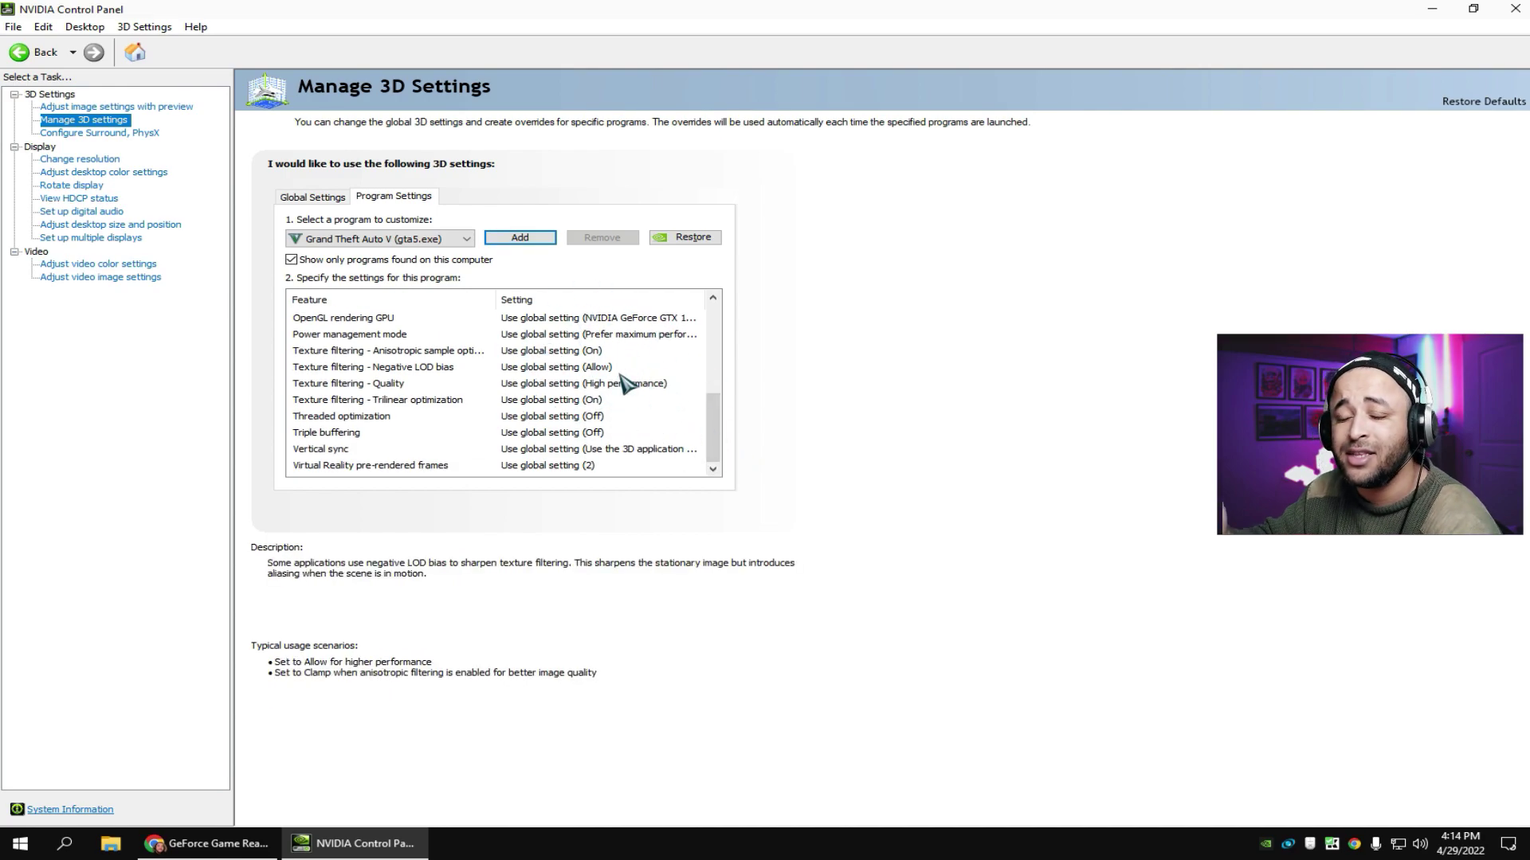
left_click(333, 199)
left_click(406, 201)
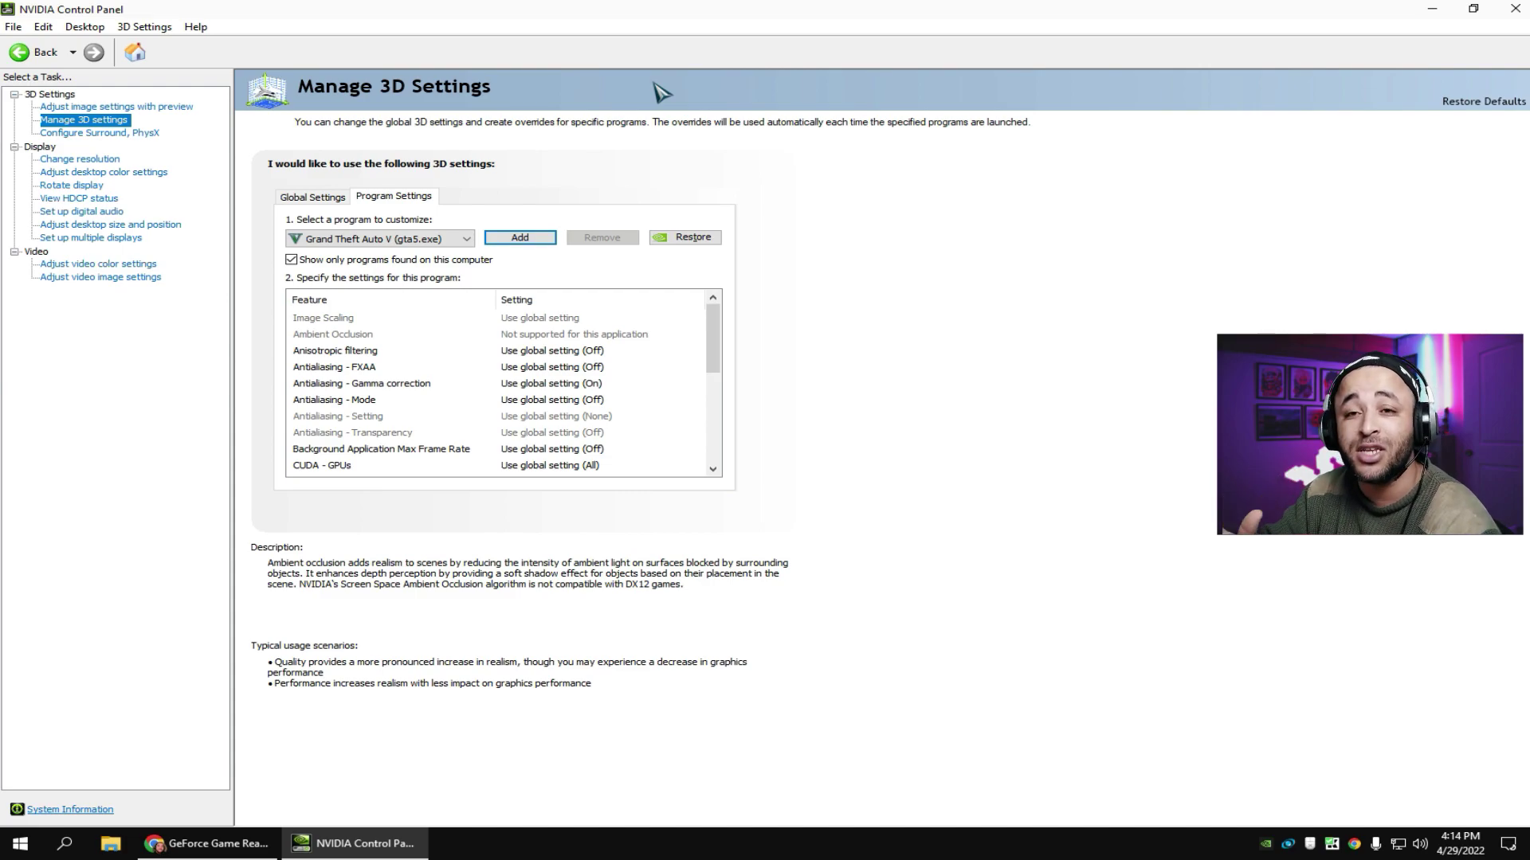
- Switch to Task Manager and select Windows Explorer among the running processes, placing the window beside the program settings
right_click(805, 853)
left_click(861, 772)
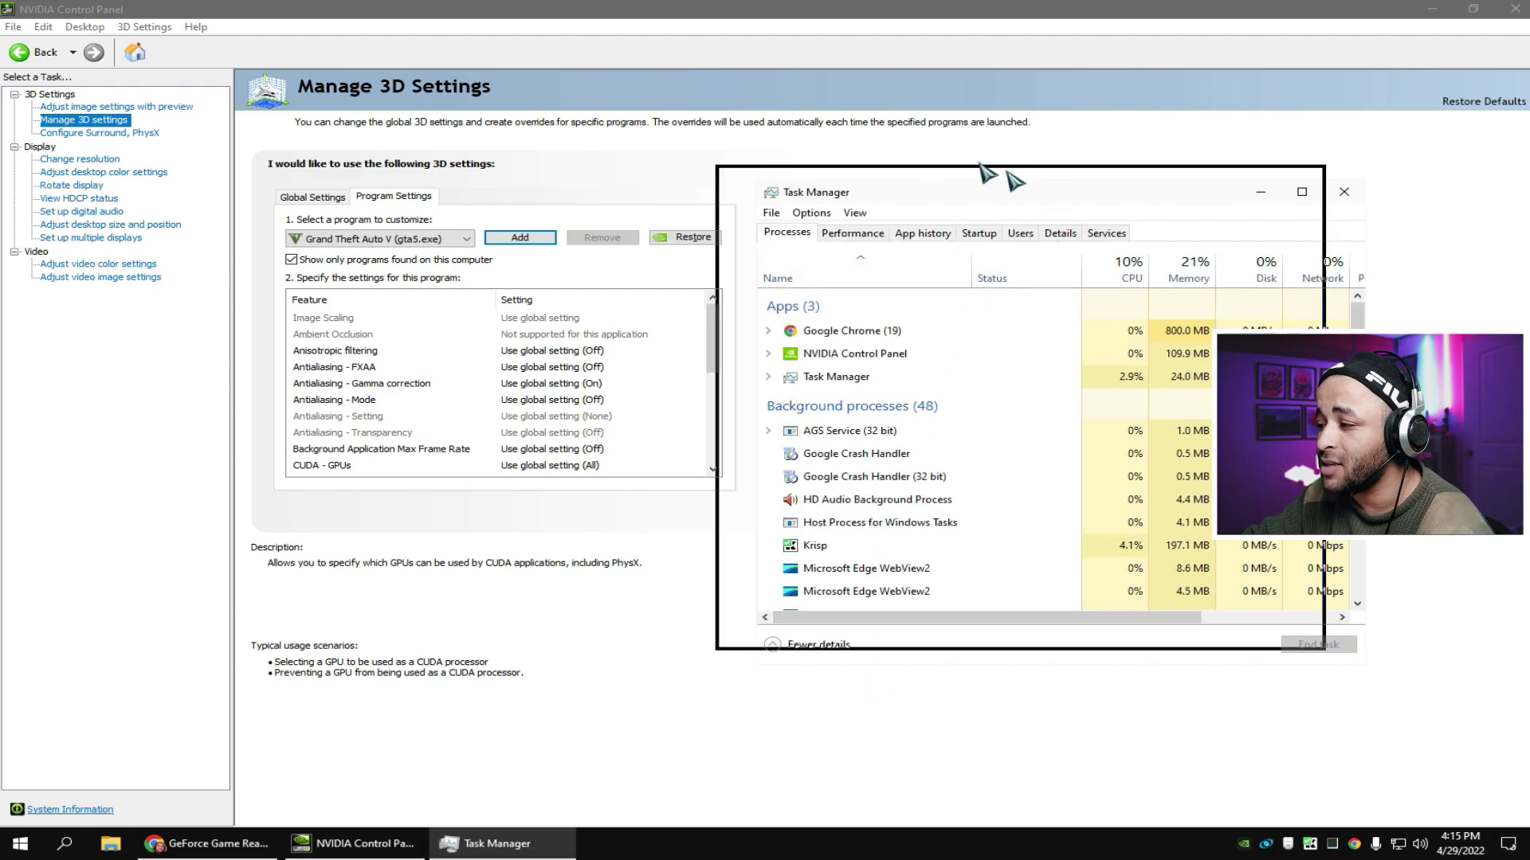
left_click_drag(1055, 195, 832, 143)
scroll(717, 461, "down", 2)
scroll(712, 460, "down", 12)
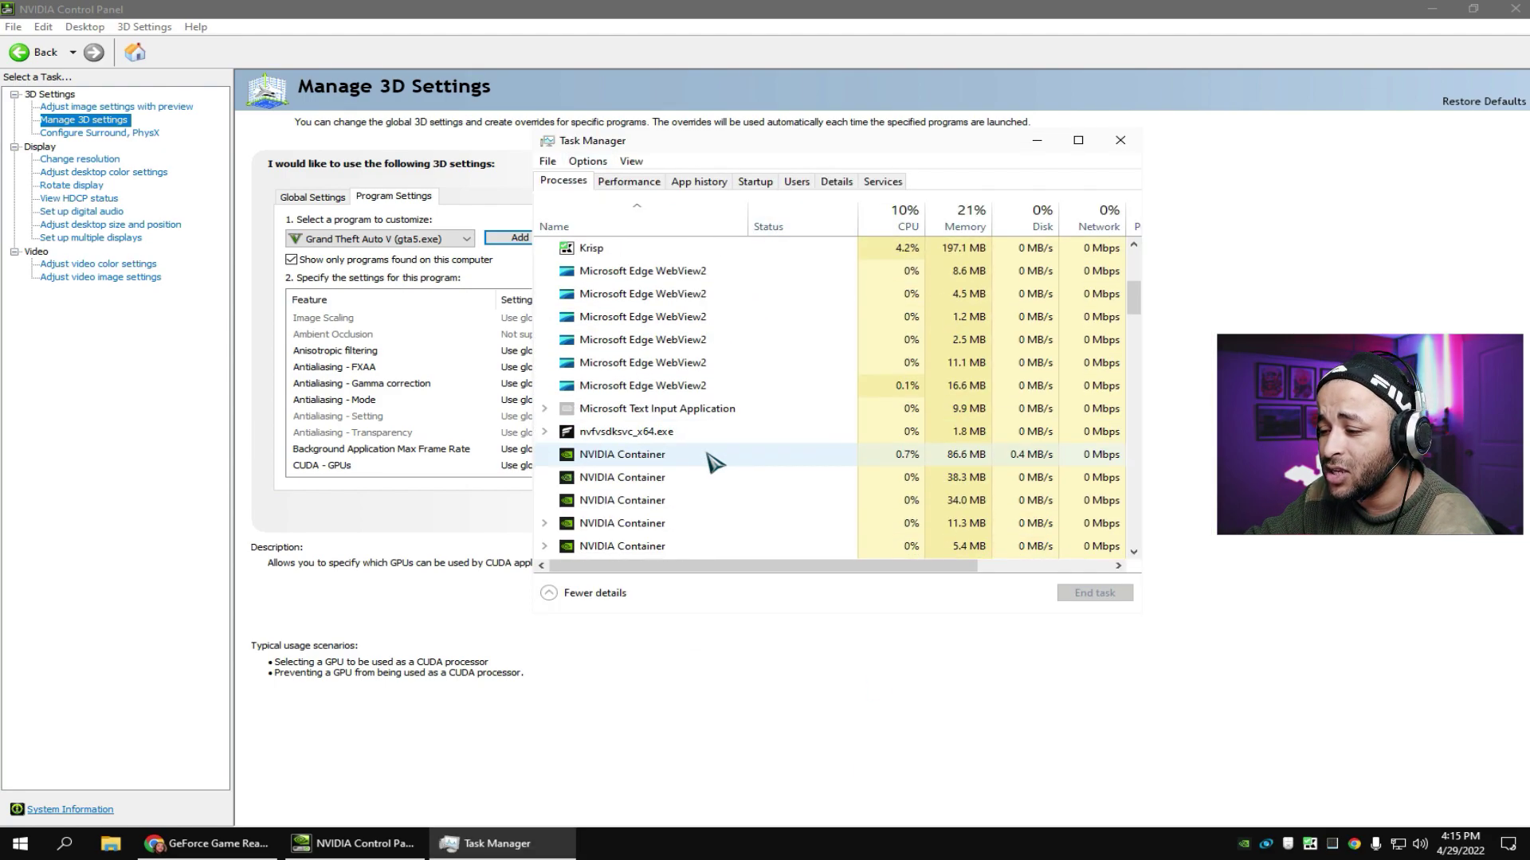
scroll(711, 460, "down", 3)
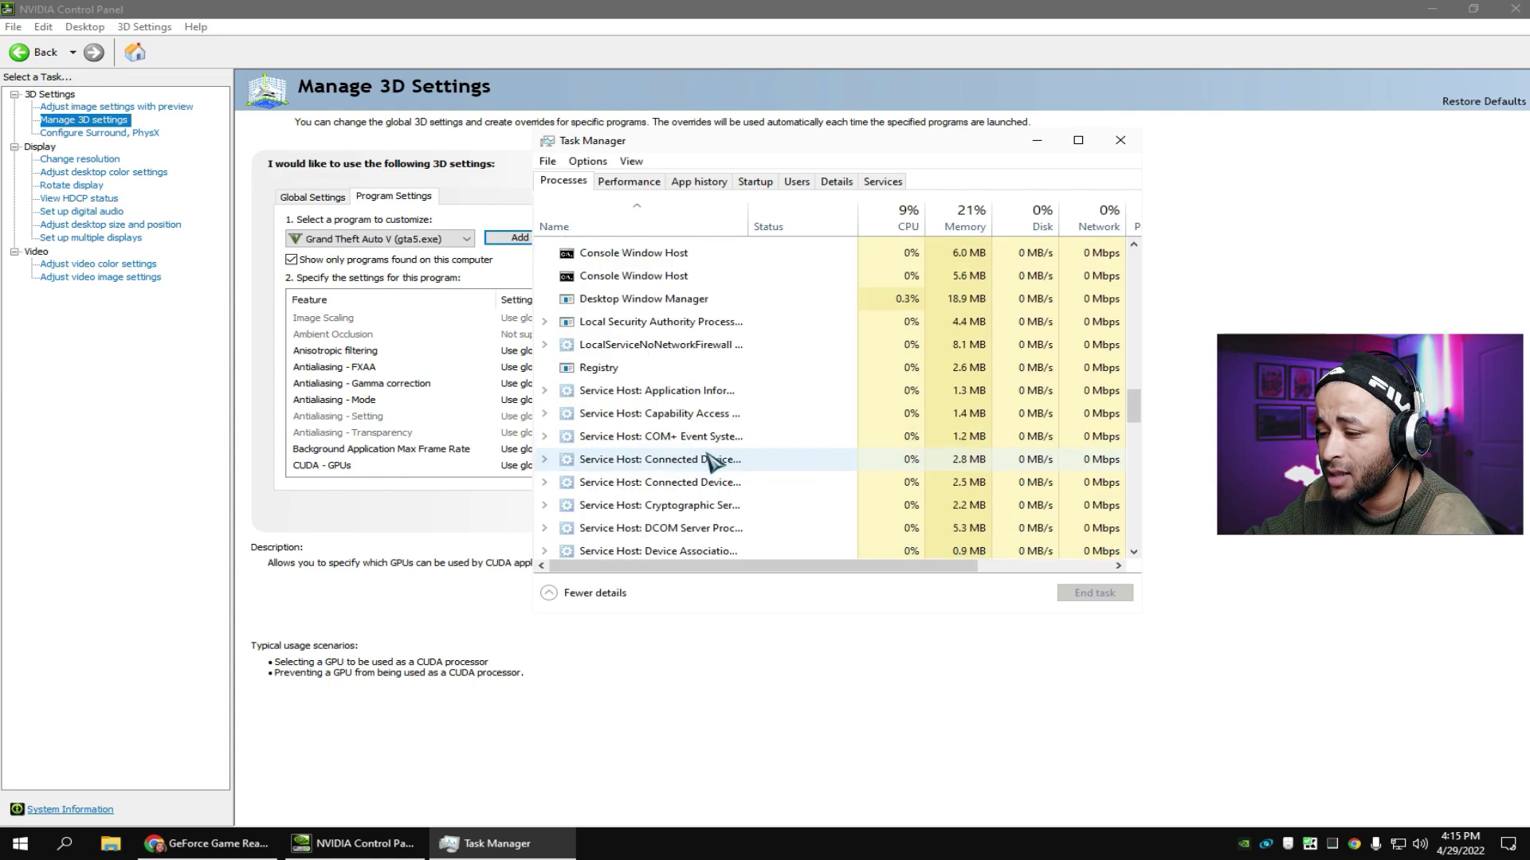
left_click_drag(1133, 409, 1117, 535)
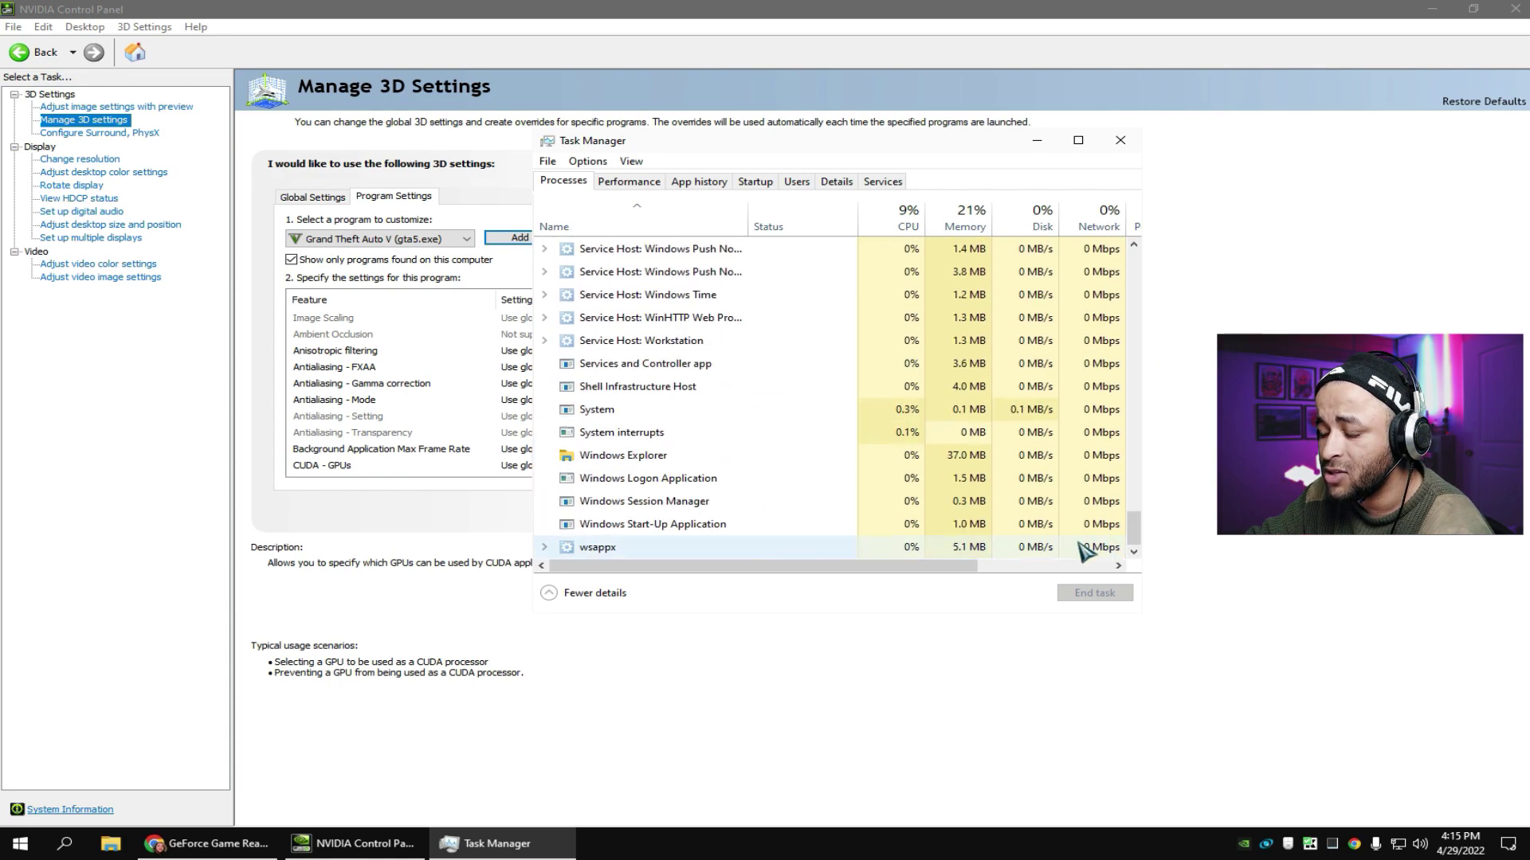
left_click(643, 459)
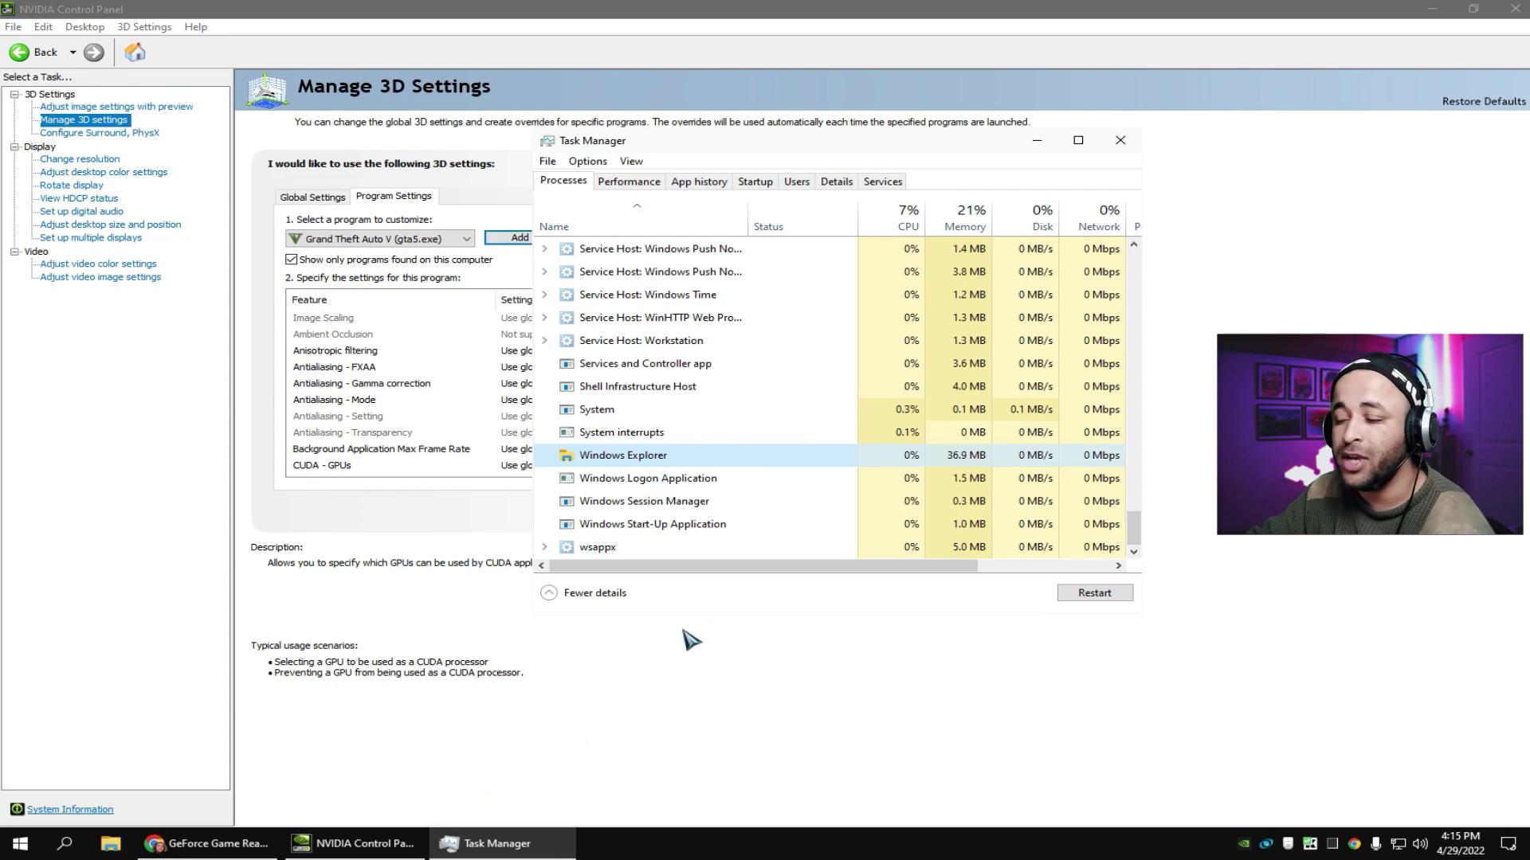
left_click_drag(744, 150, 1045, 168)
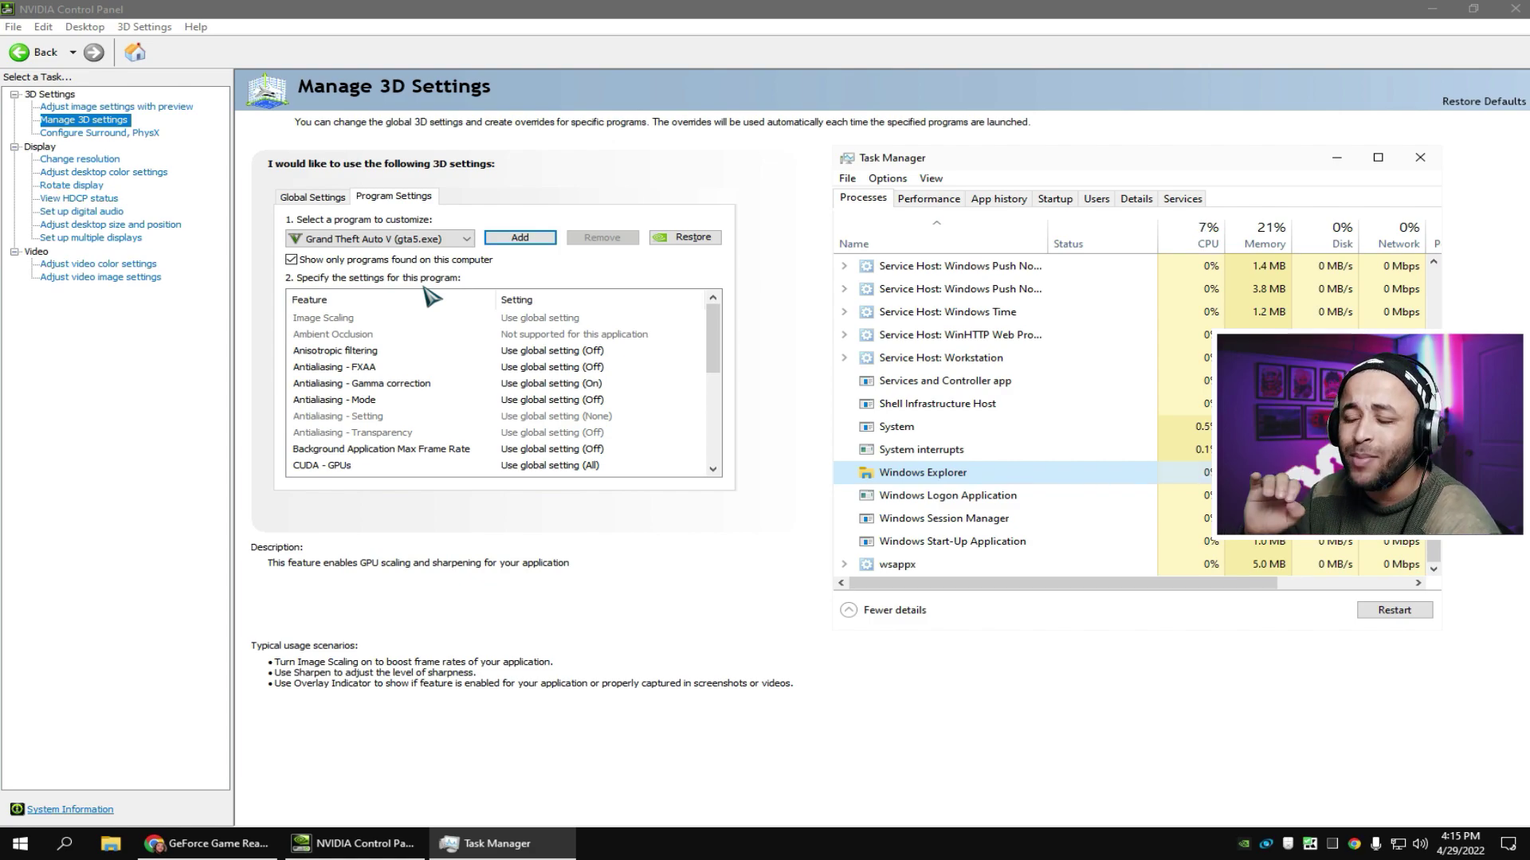
left_click_drag(1000, 157, 875, 162)
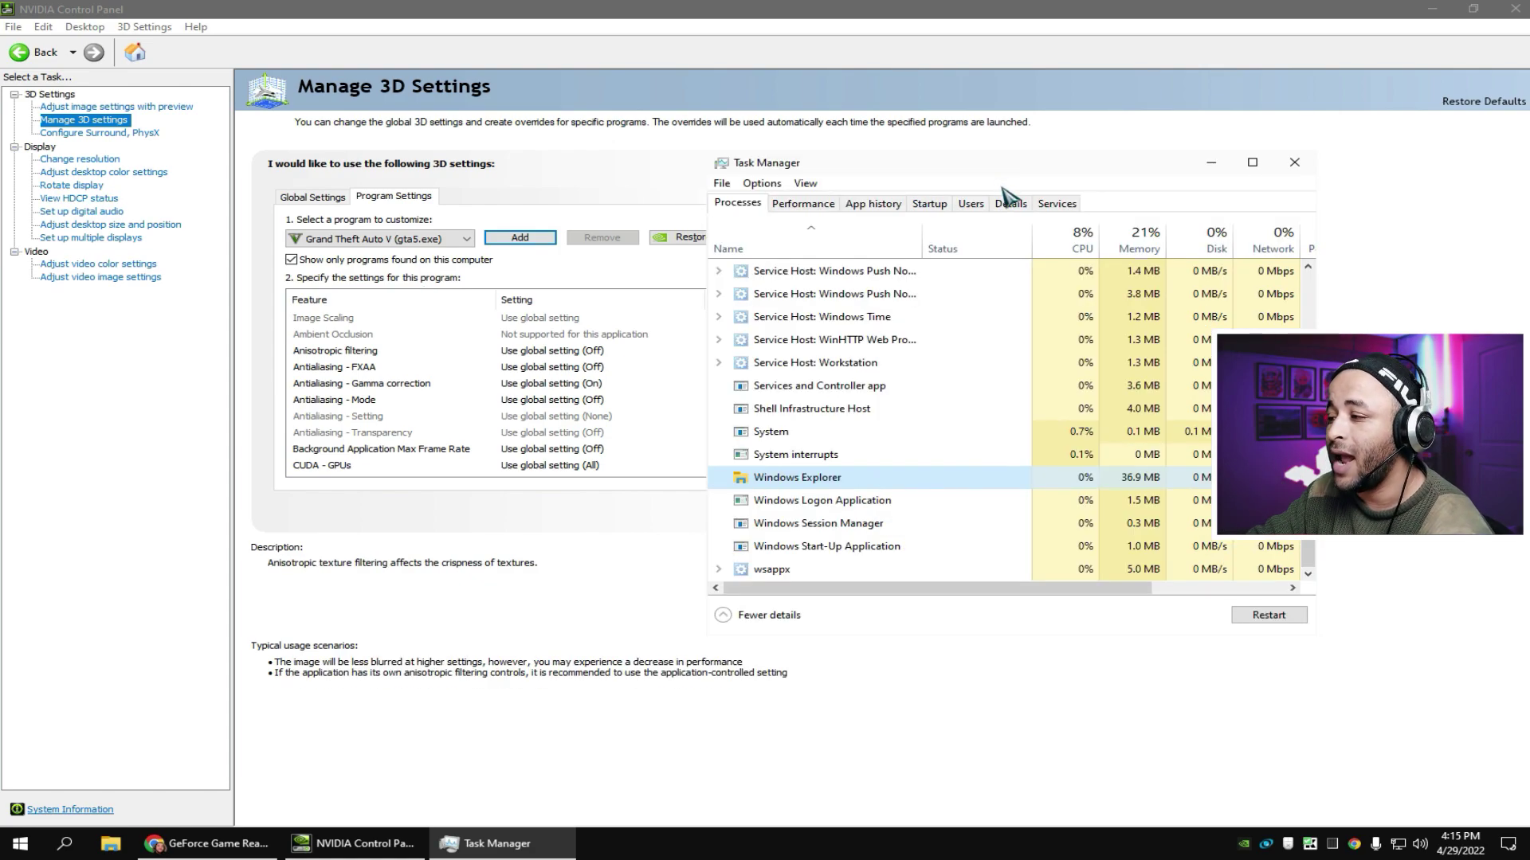
- End the explorer.exe task from the detailed process list and minimize the Task Manager and NVIDIA Control Panel windows
left_click(1008, 202)
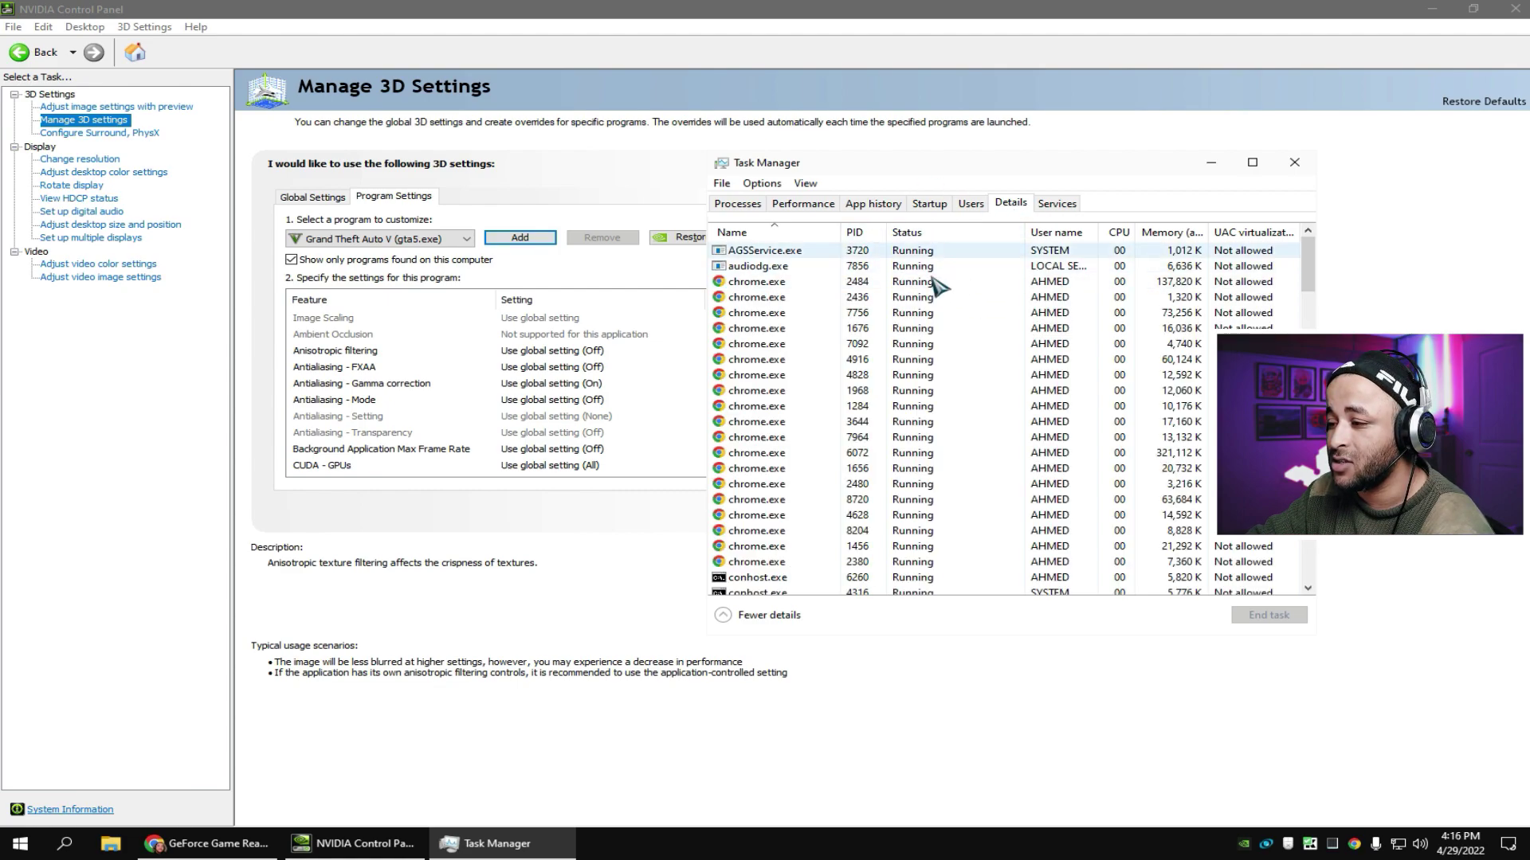
scroll(956, 318, "down", 10)
scroll(809, 580, "down", 10)
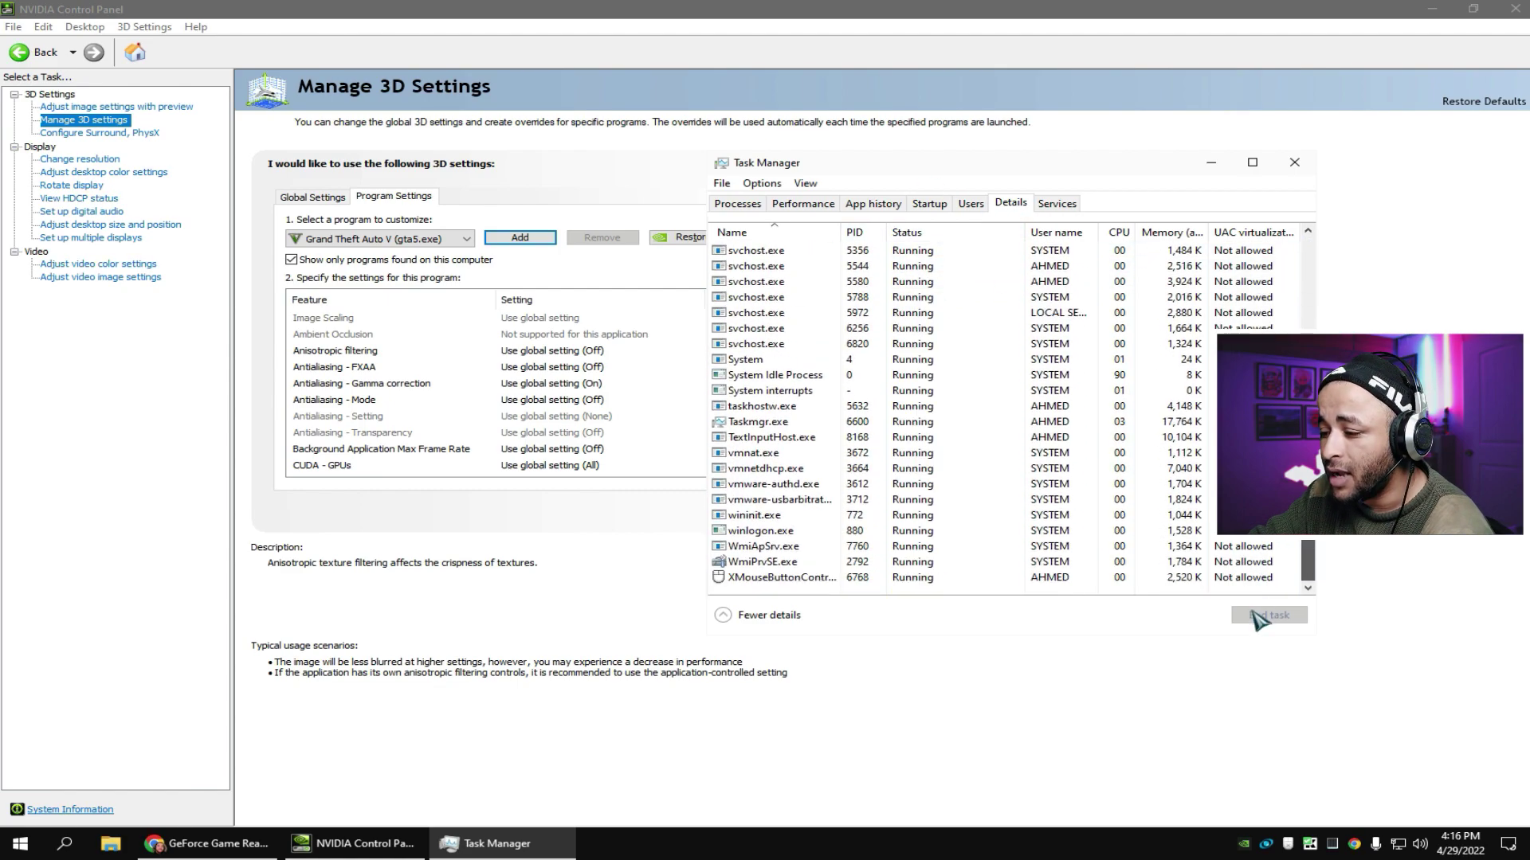
scroll(924, 333, "up", 15)
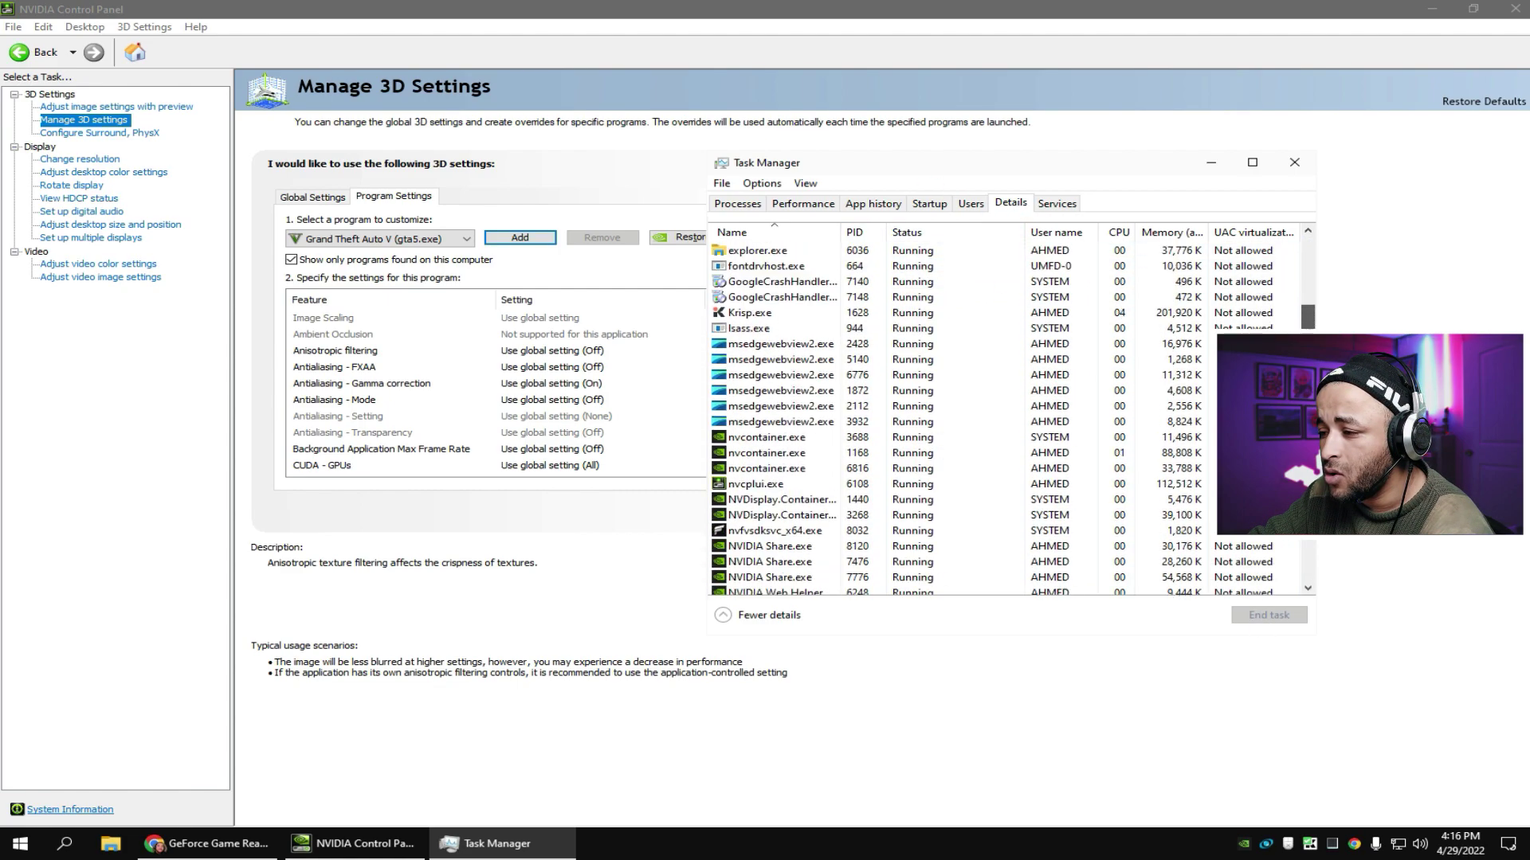
left_click(779, 363)
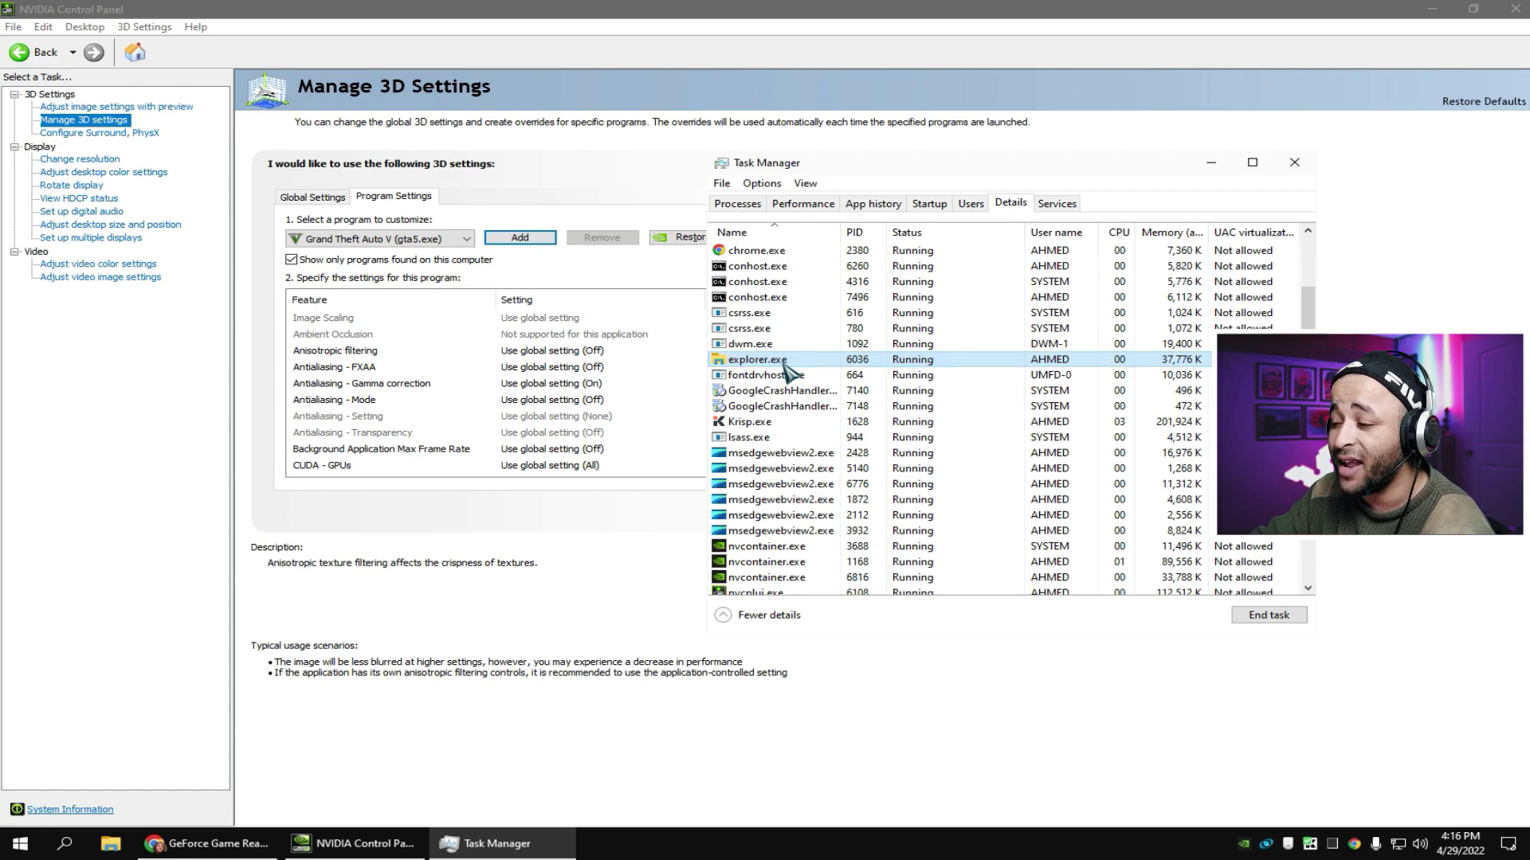
right_click(789, 371)
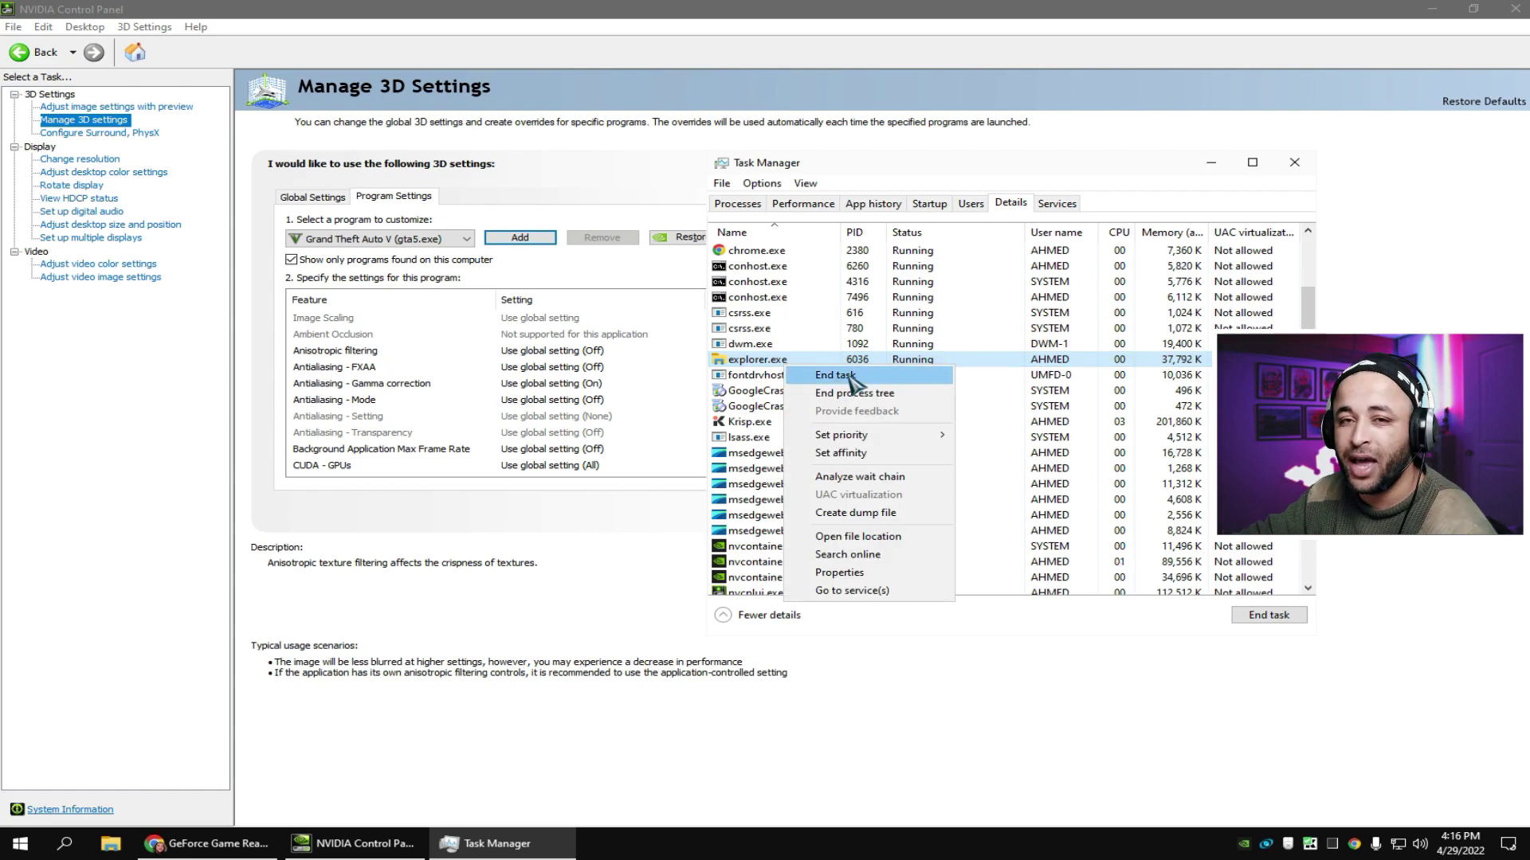
left_click(844, 376)
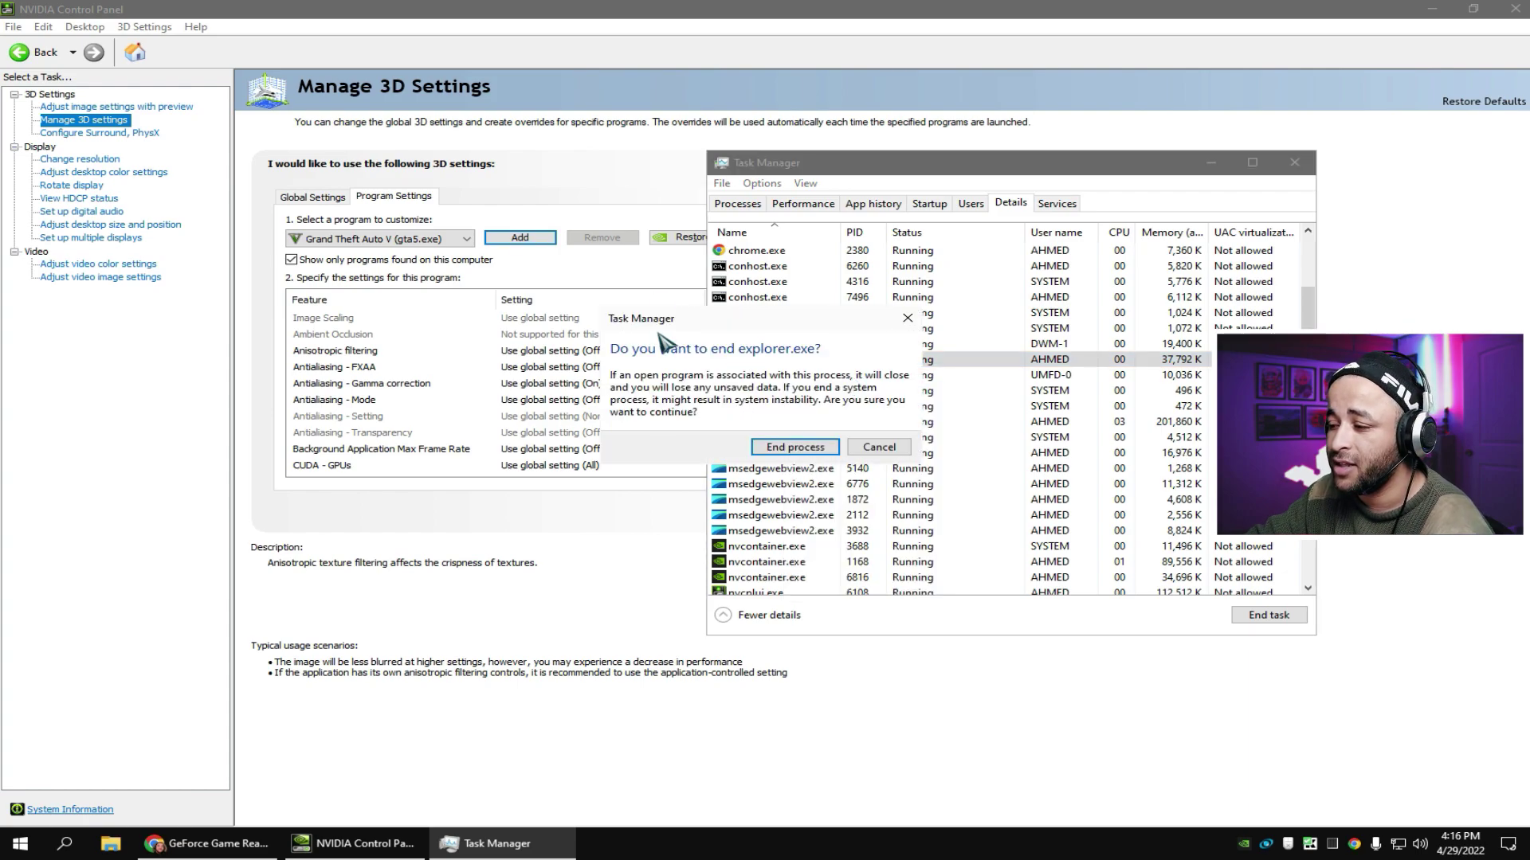
left_click(797, 542)
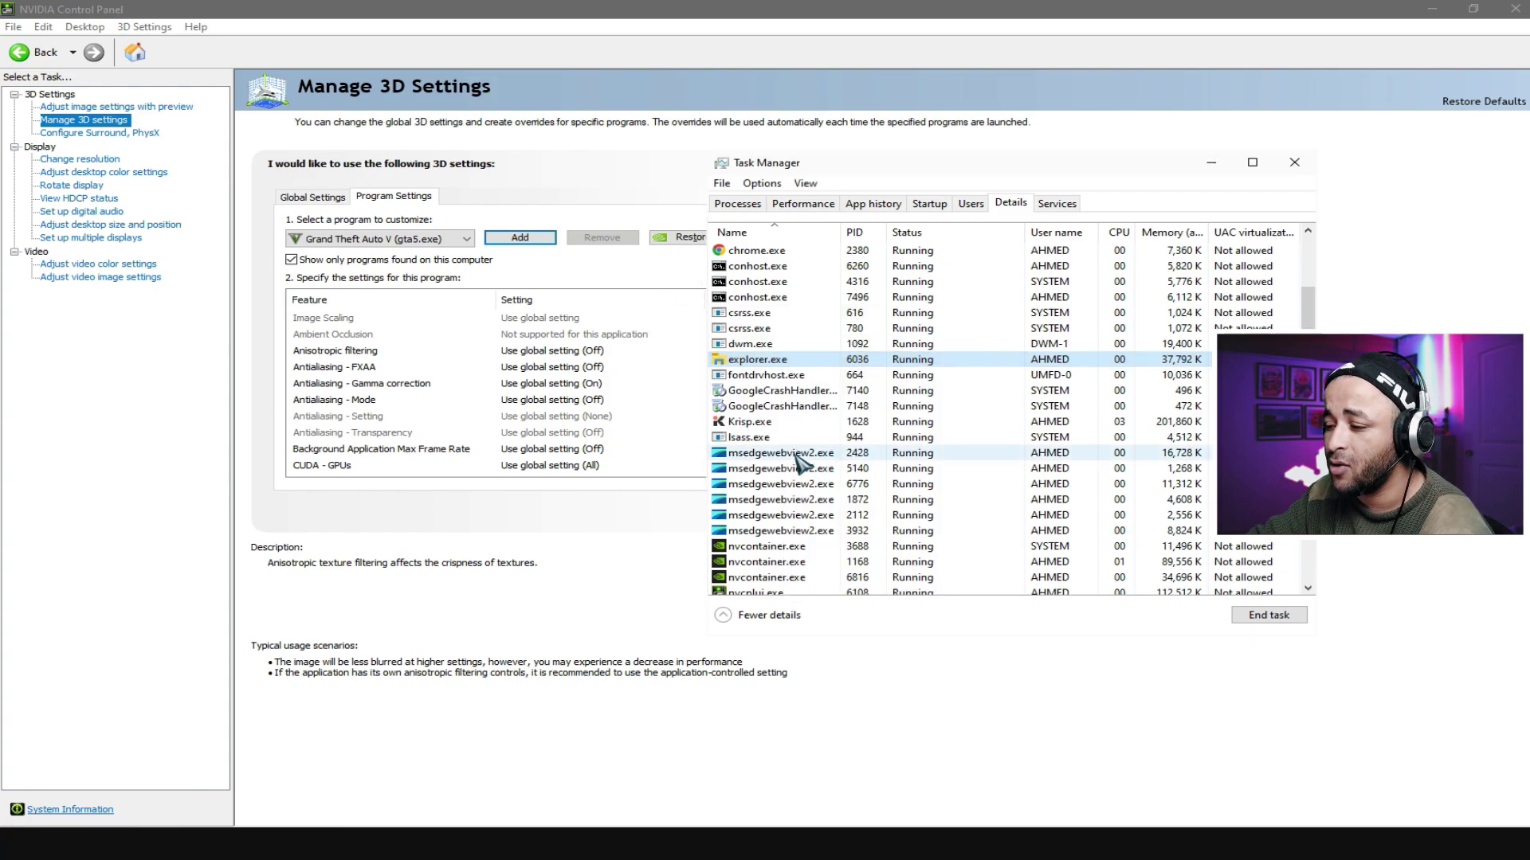
left_click(1213, 162)
left_click(1431, 10)
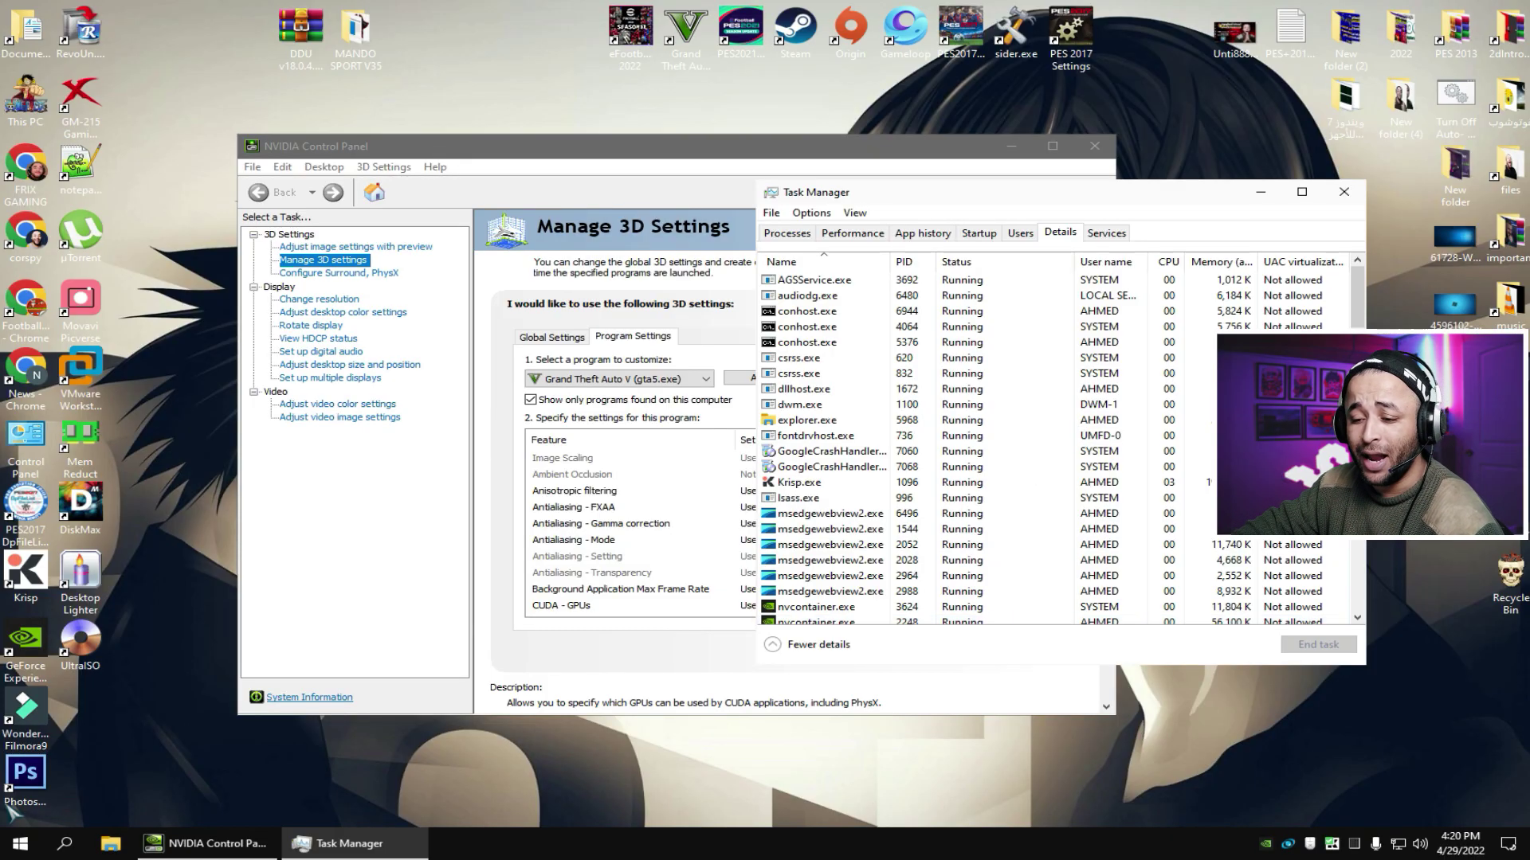
- Close the Task Manager window, leaving the NVIDIA 3D program settings open
left_click(61, 847)
left_click(58, 851)
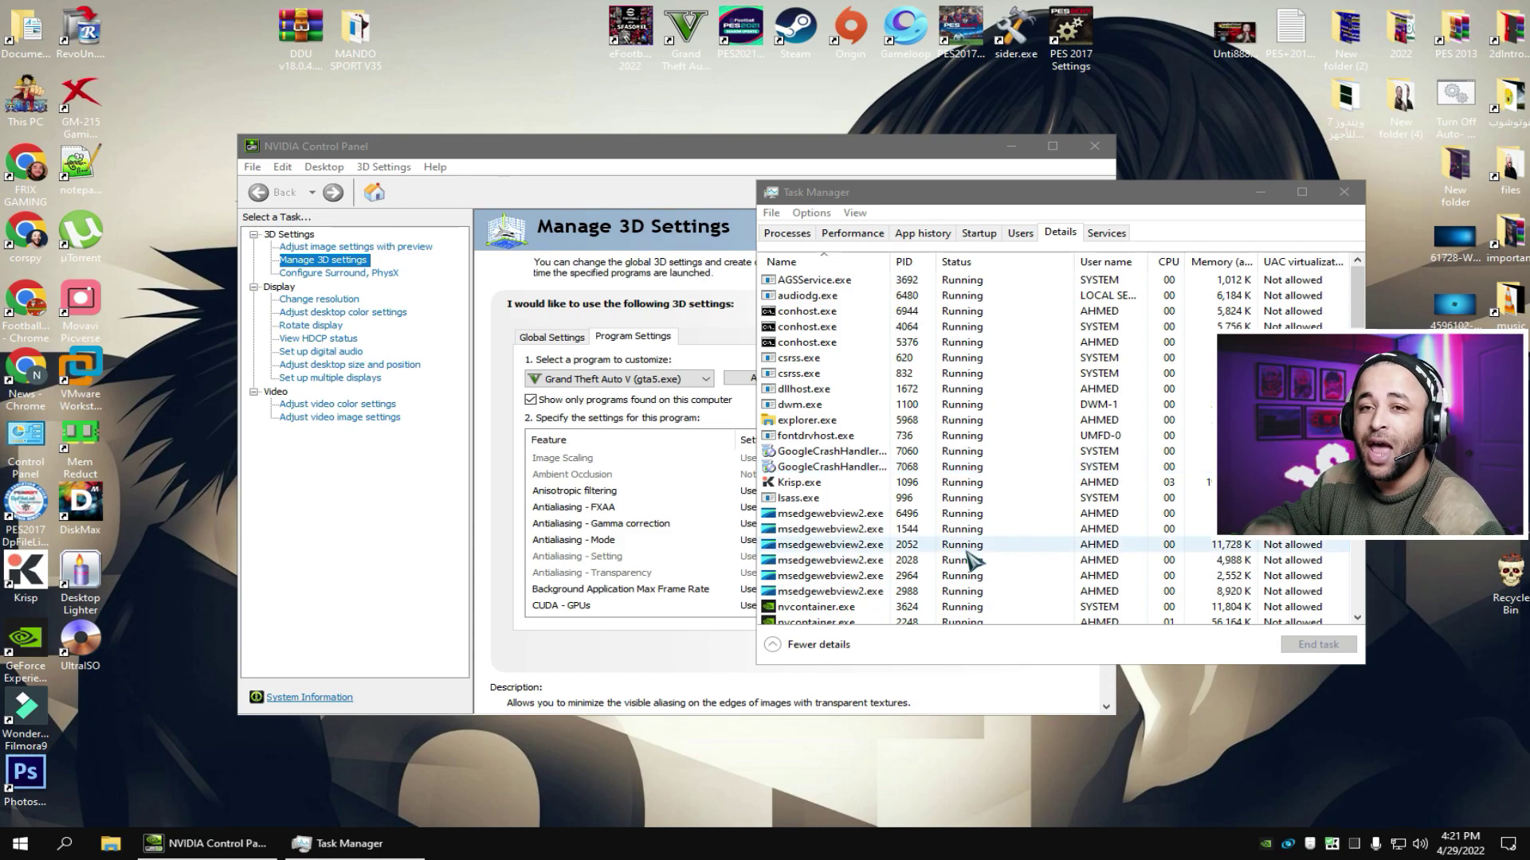
left_click(1344, 192)
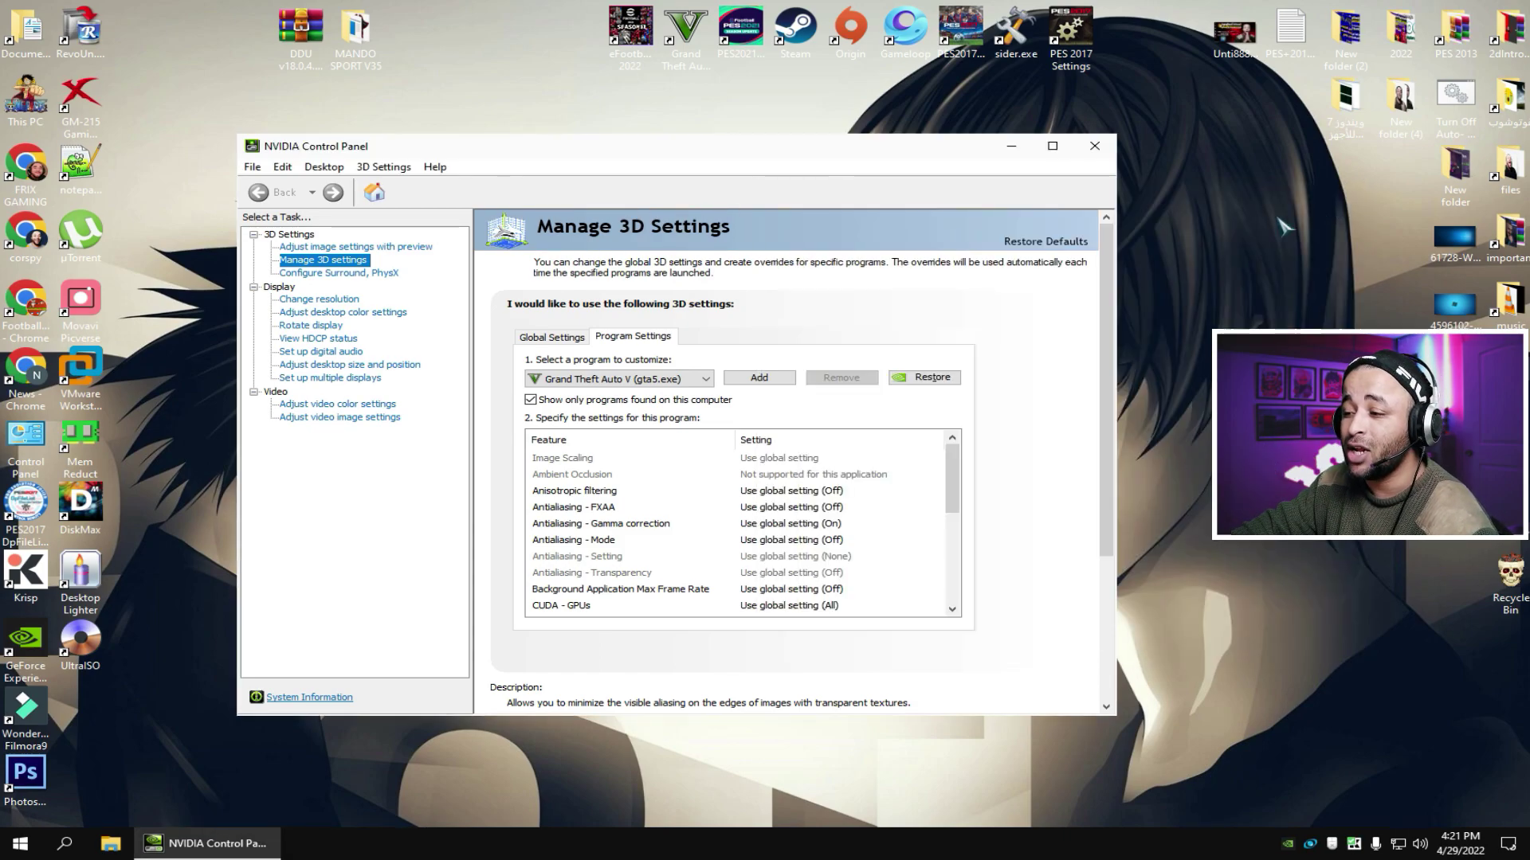
- Start adding a new program to customize and browse to the C:\Windows folder for its executable
left_click(773, 380)
left_click_drag(880, 283, 877, 177)
left_click(846, 578)
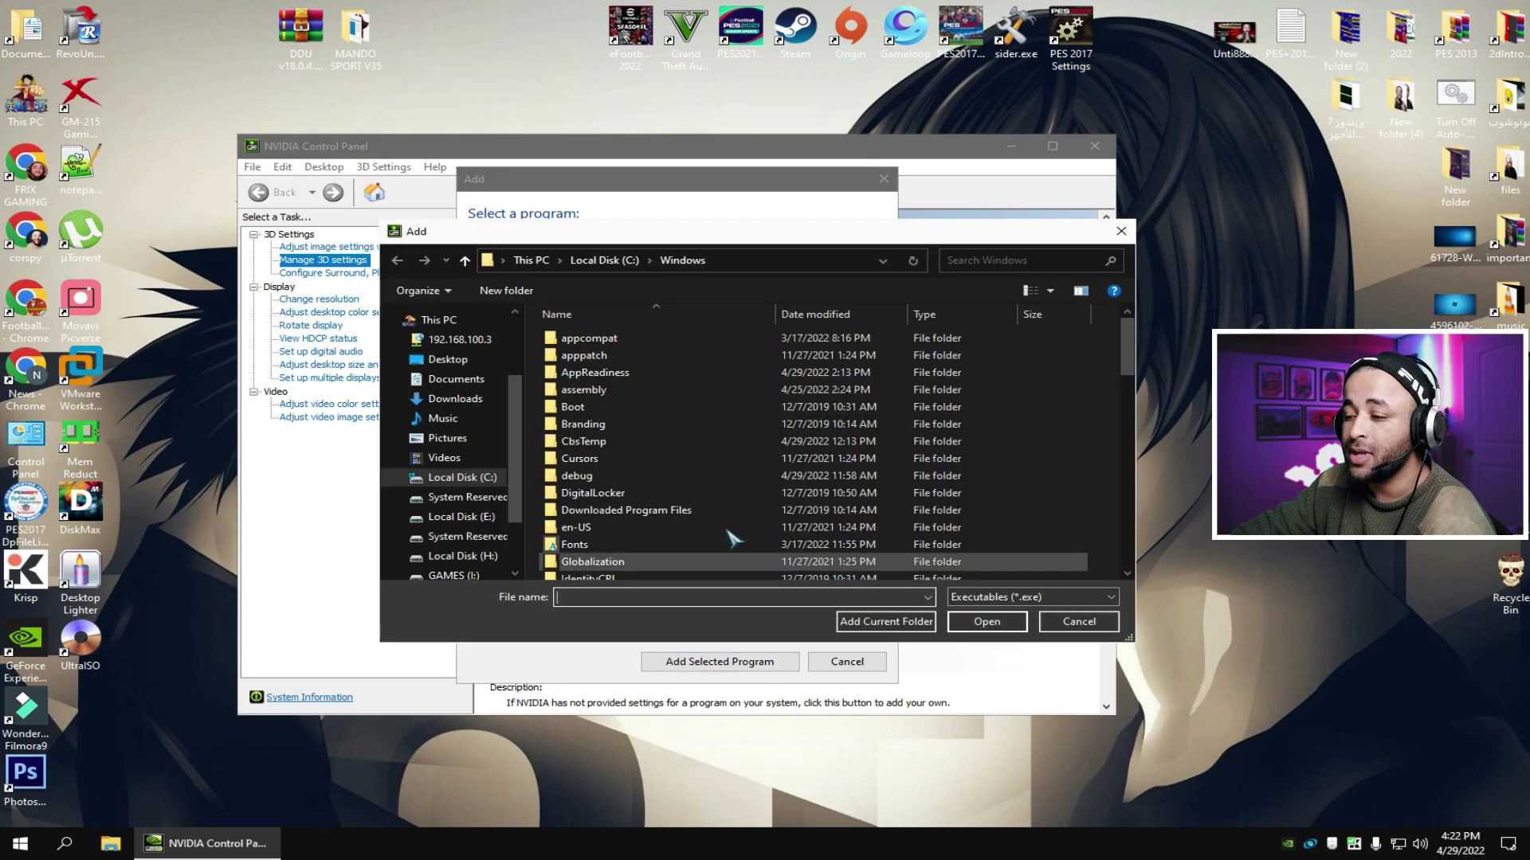
scroll(454, 470, "up", 2)
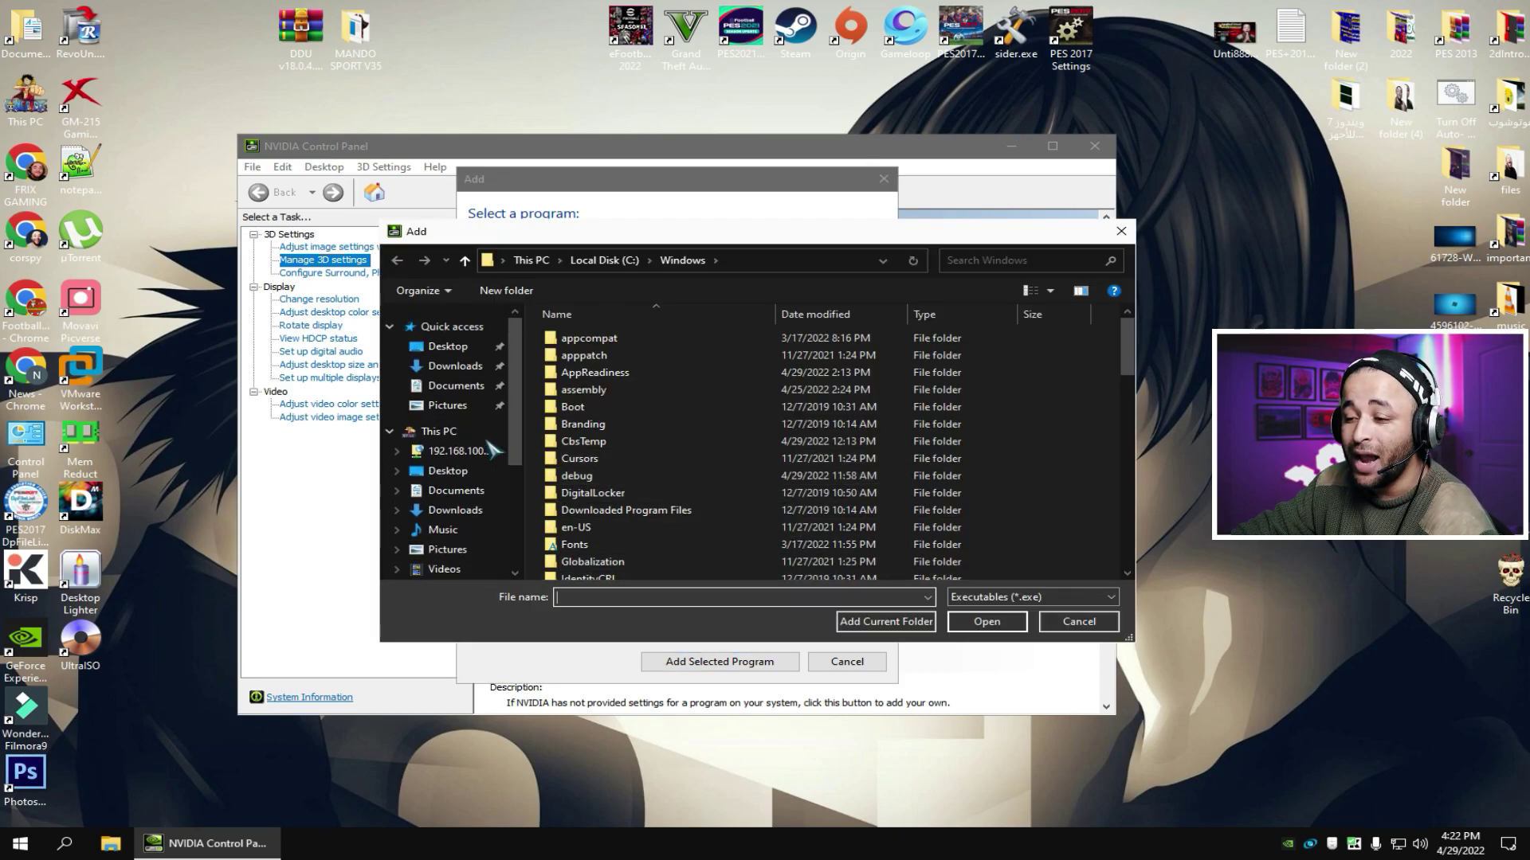
left_click(440, 432)
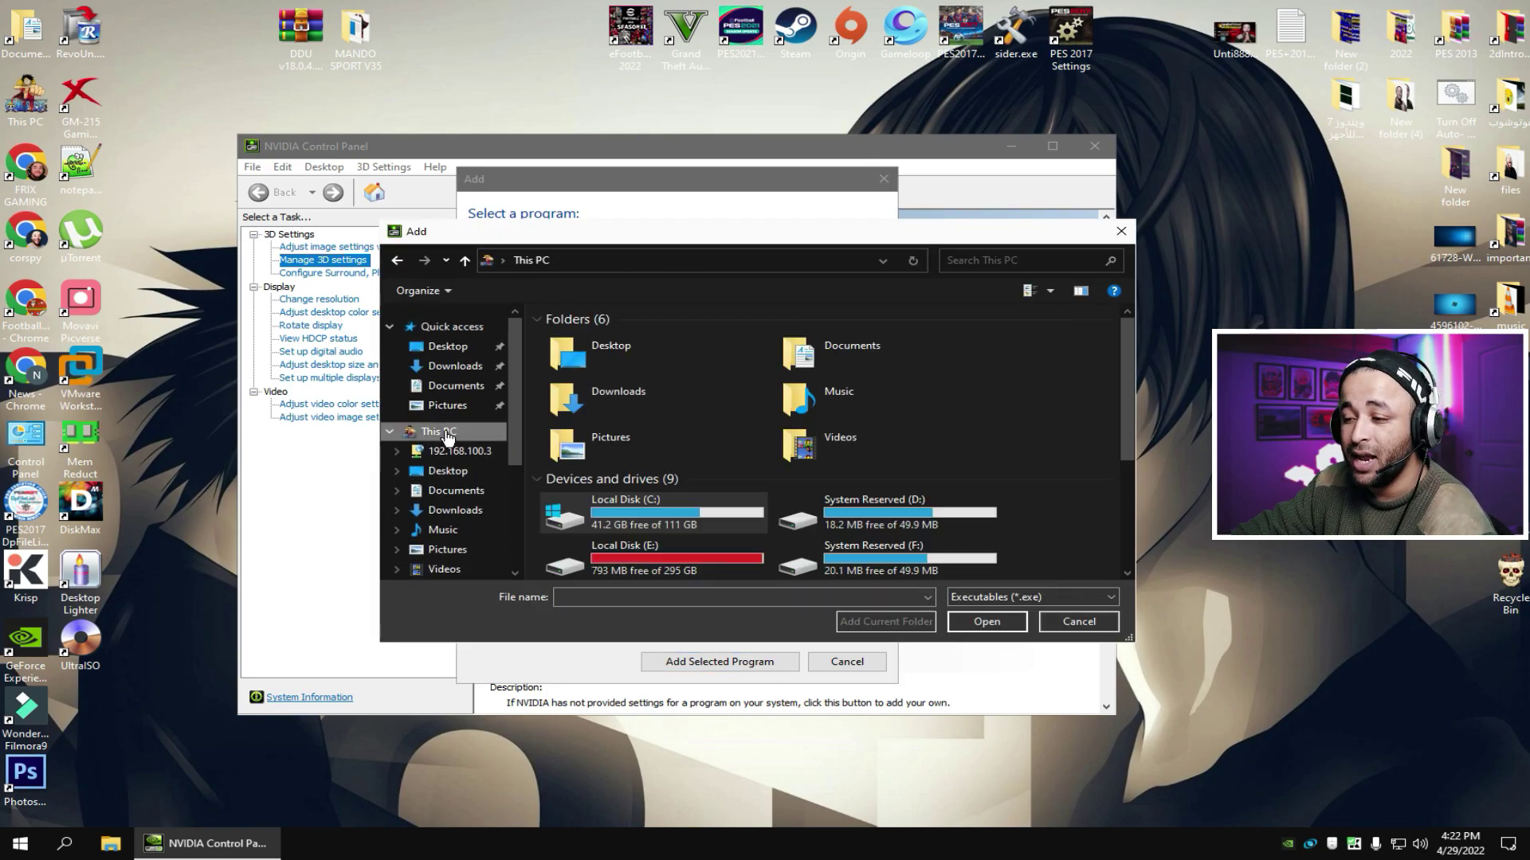
double_click(651, 512)
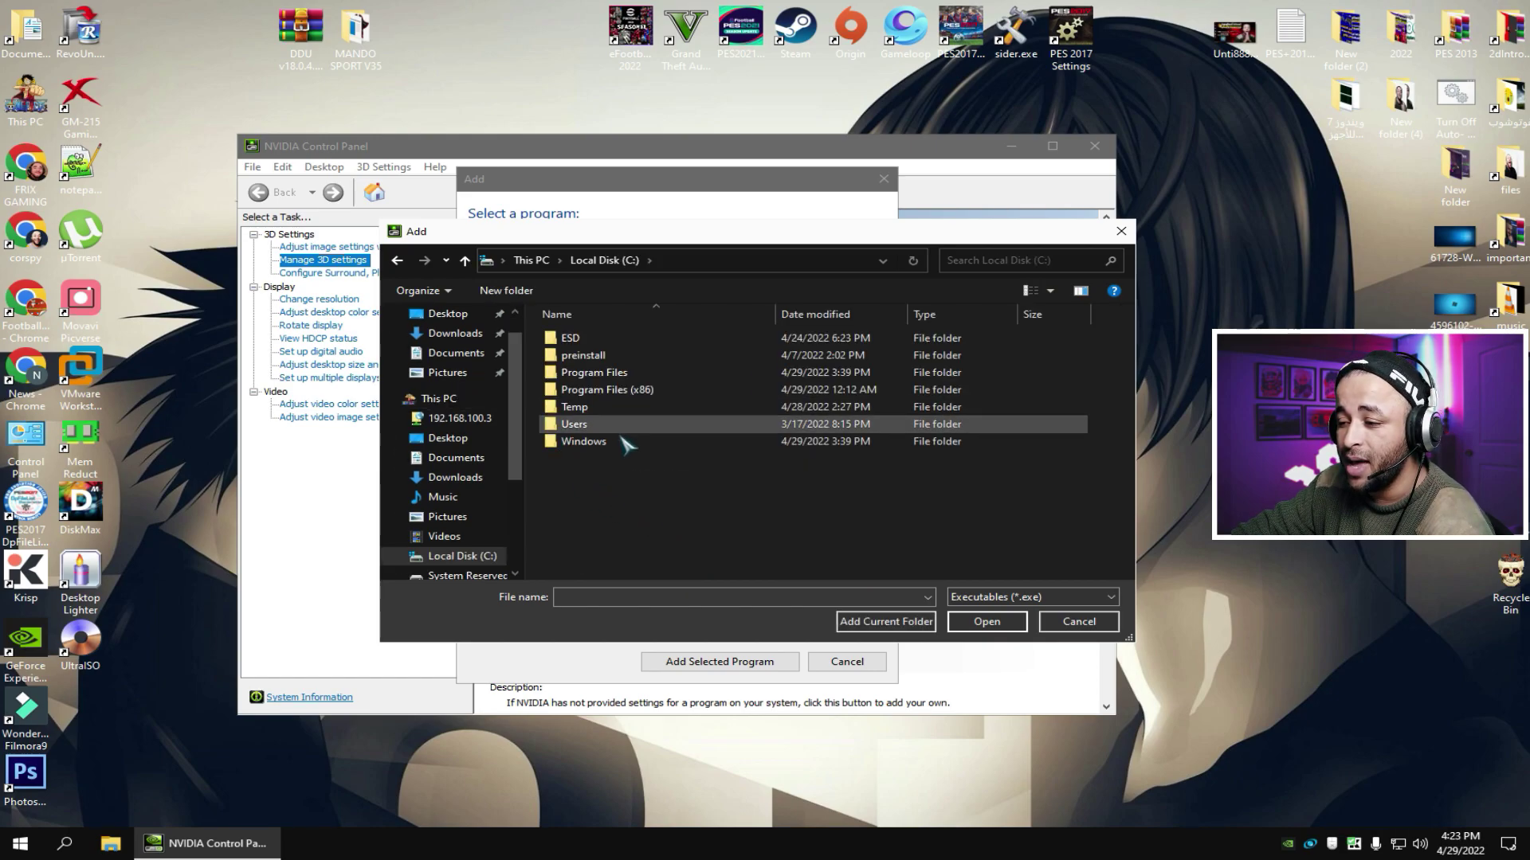
double_click(587, 443)
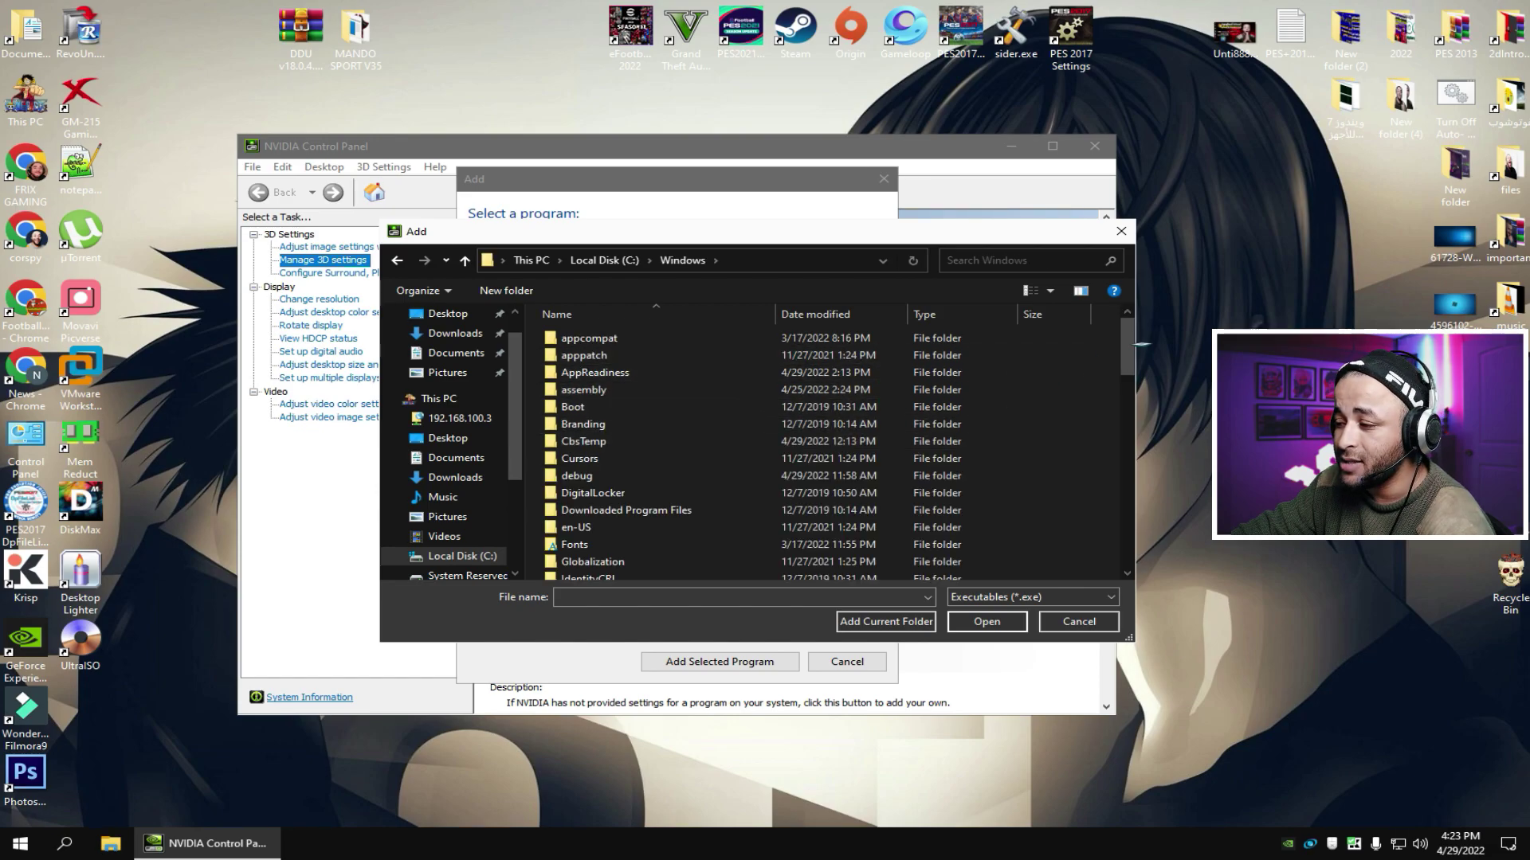
- Add explorer.exe from the Windows folder as the program to customize
left_click_drag(1127, 351, 1121, 561)
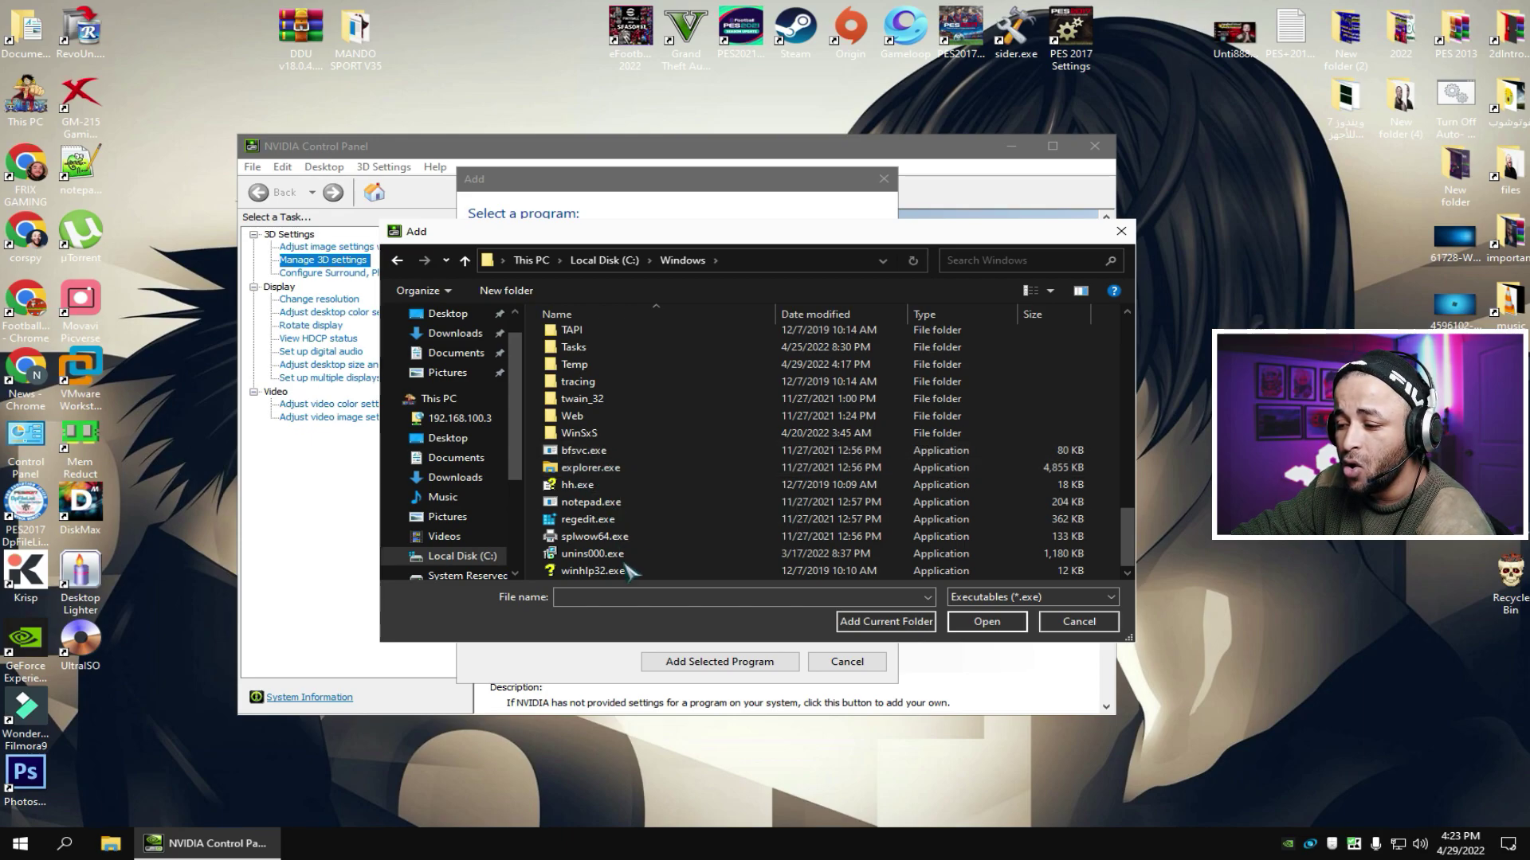
right_click(622, 598)
left_click(665, 666)
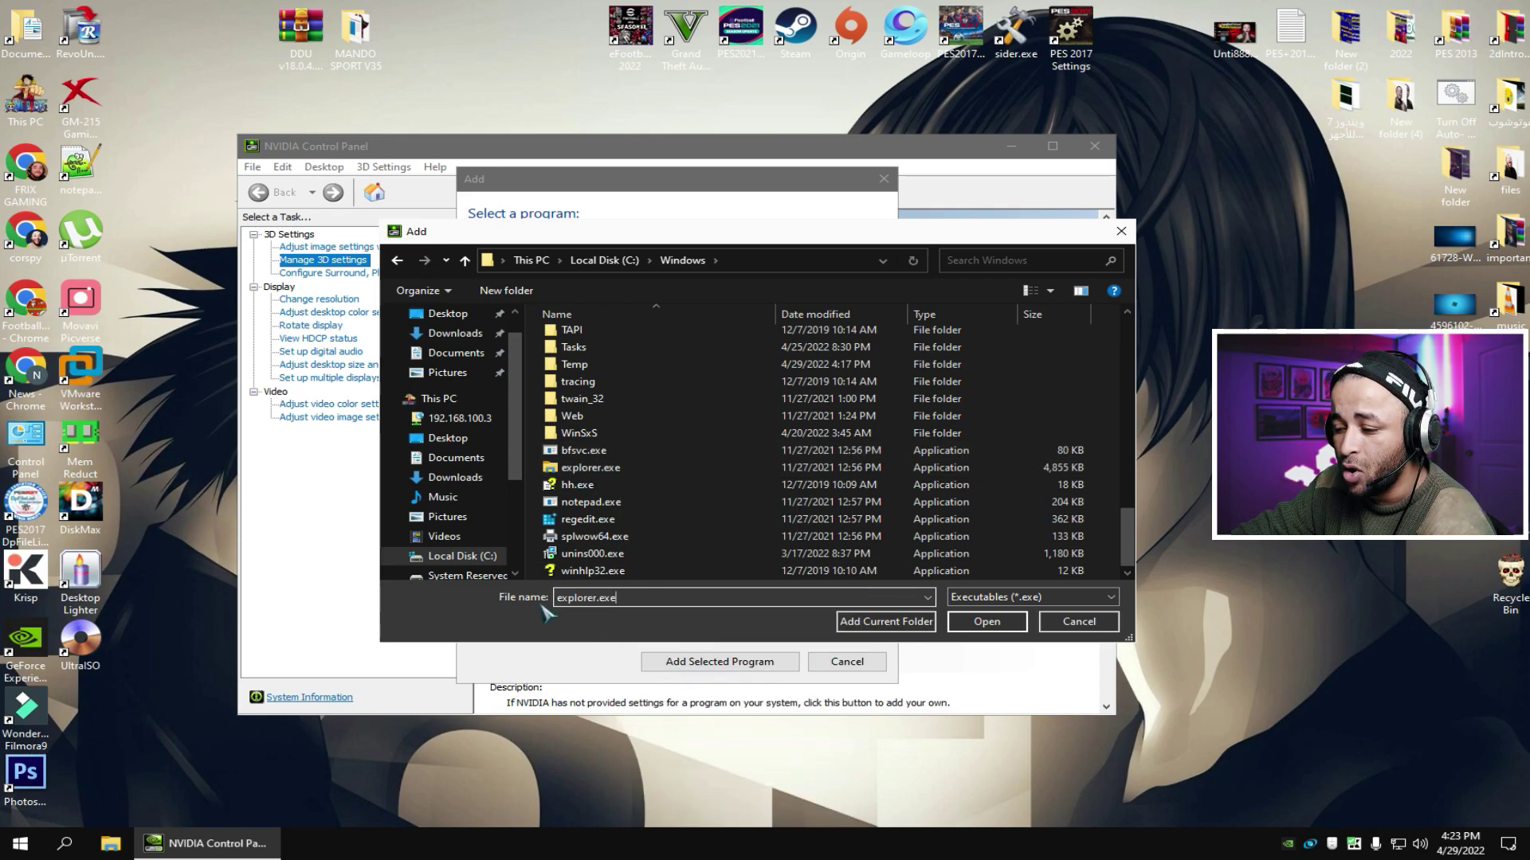
double_click(644, 598)
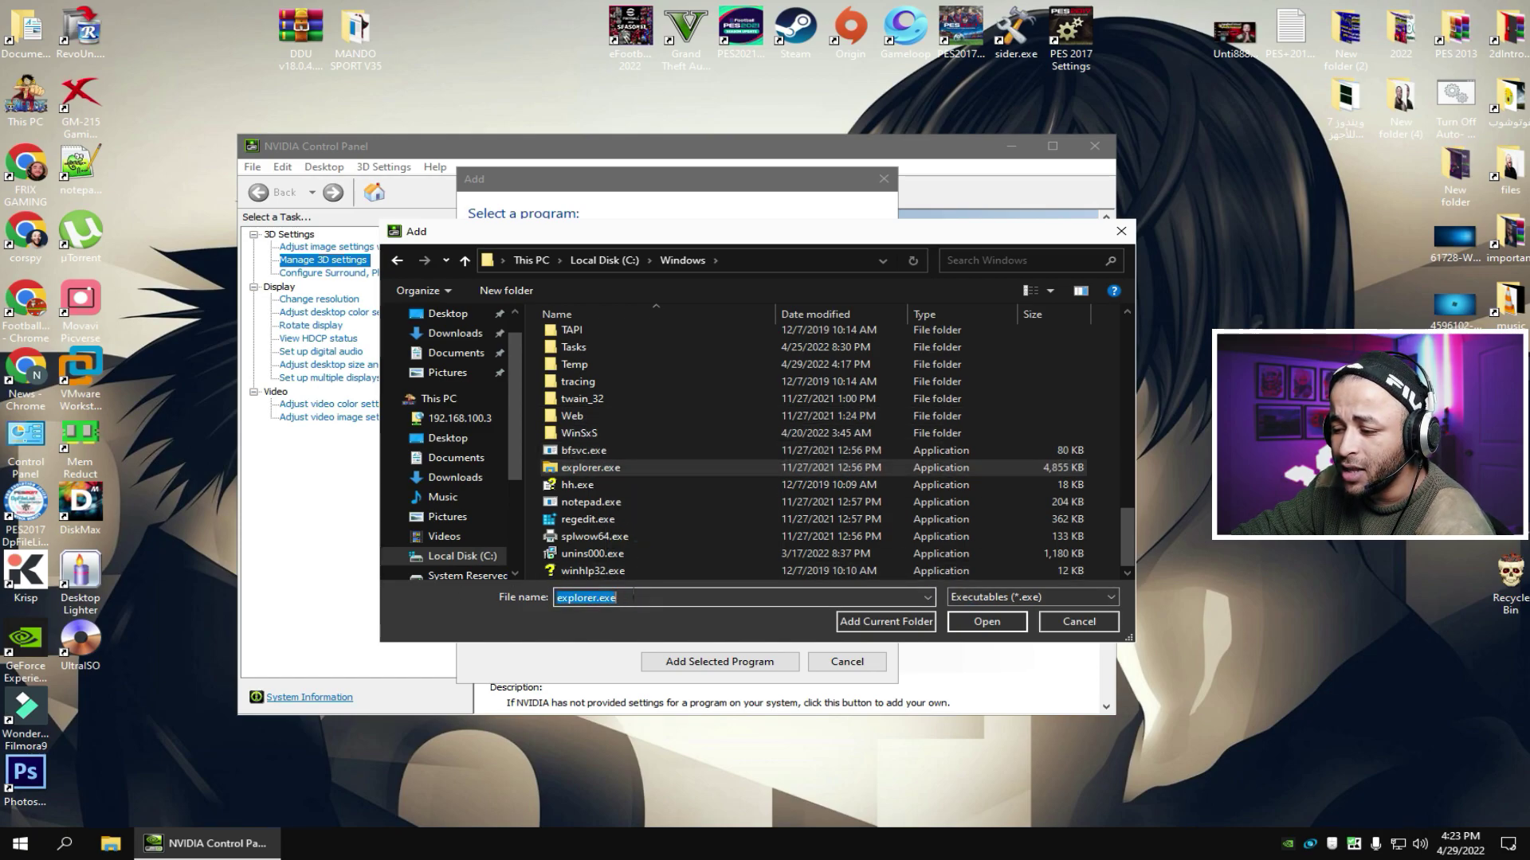
left_click(984, 622)
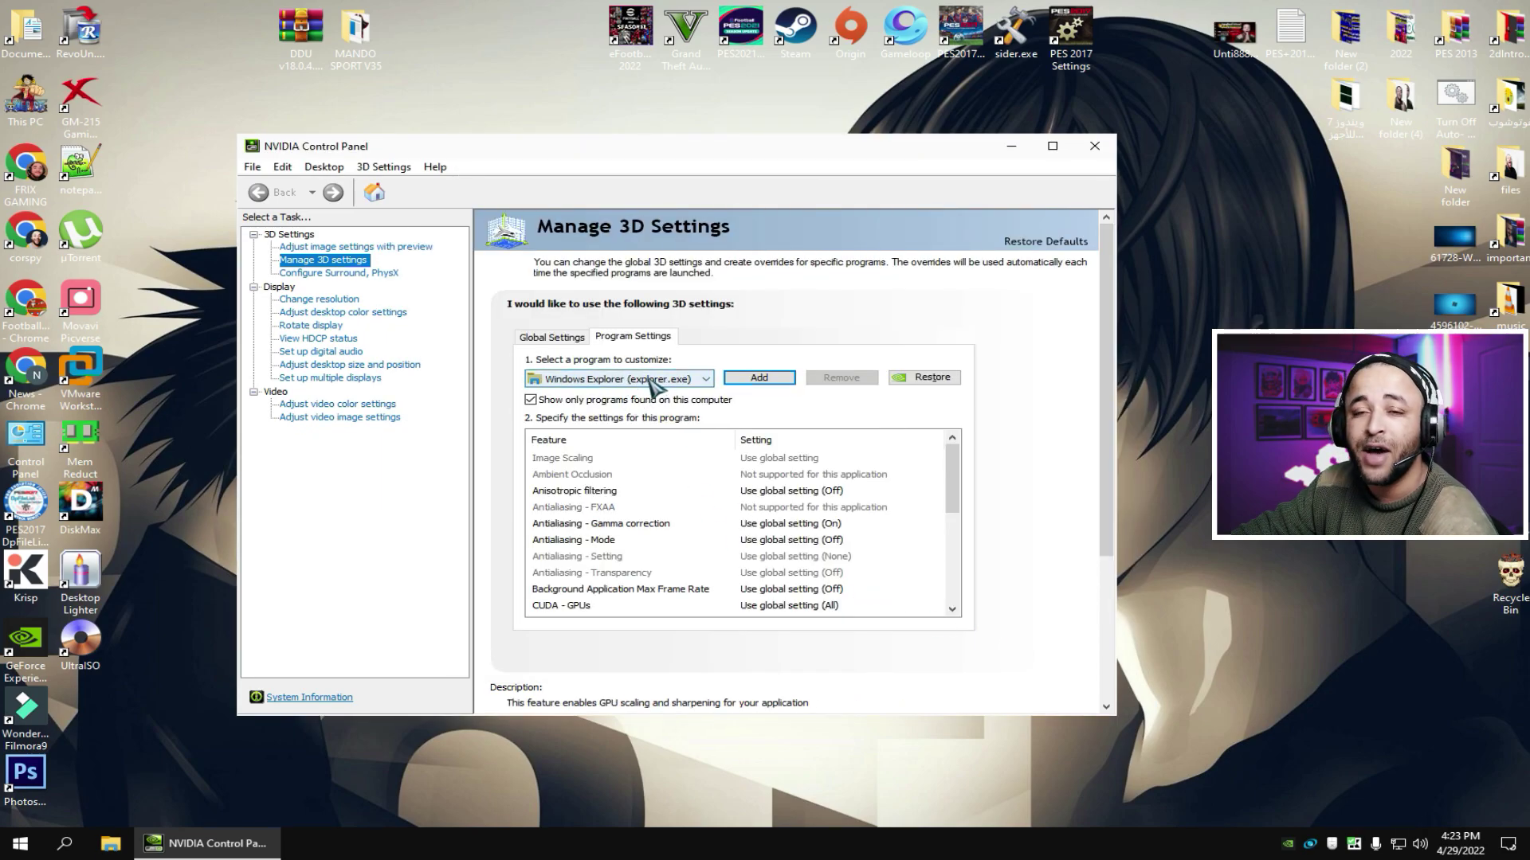
- Set the Power management mode for Windows Explorer to Prefer maximum performance
left_click_drag(954, 474, 960, 549)
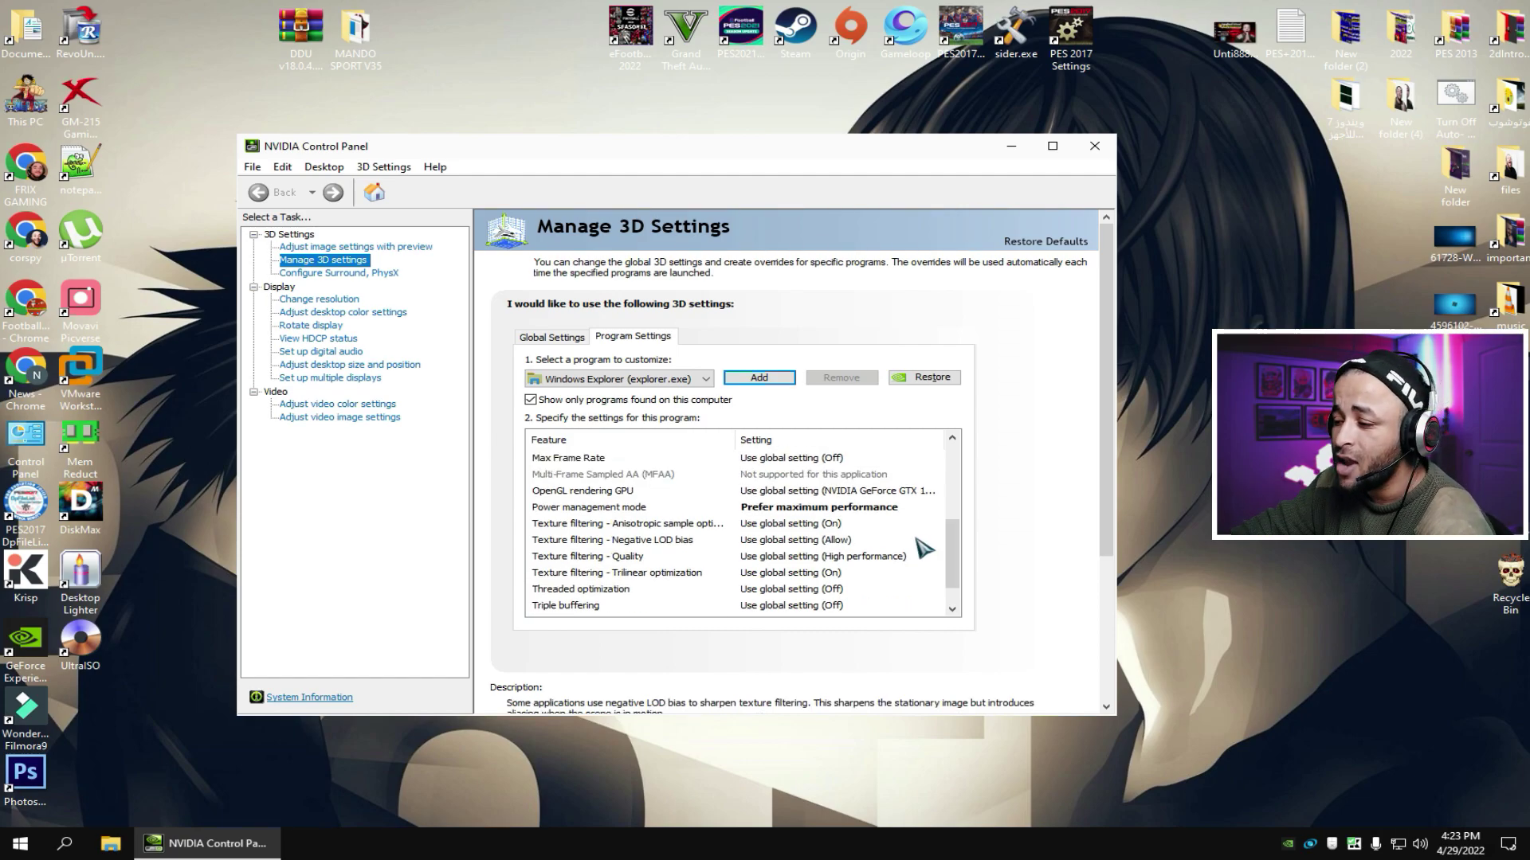
left_click(797, 508)
left_click(816, 510)
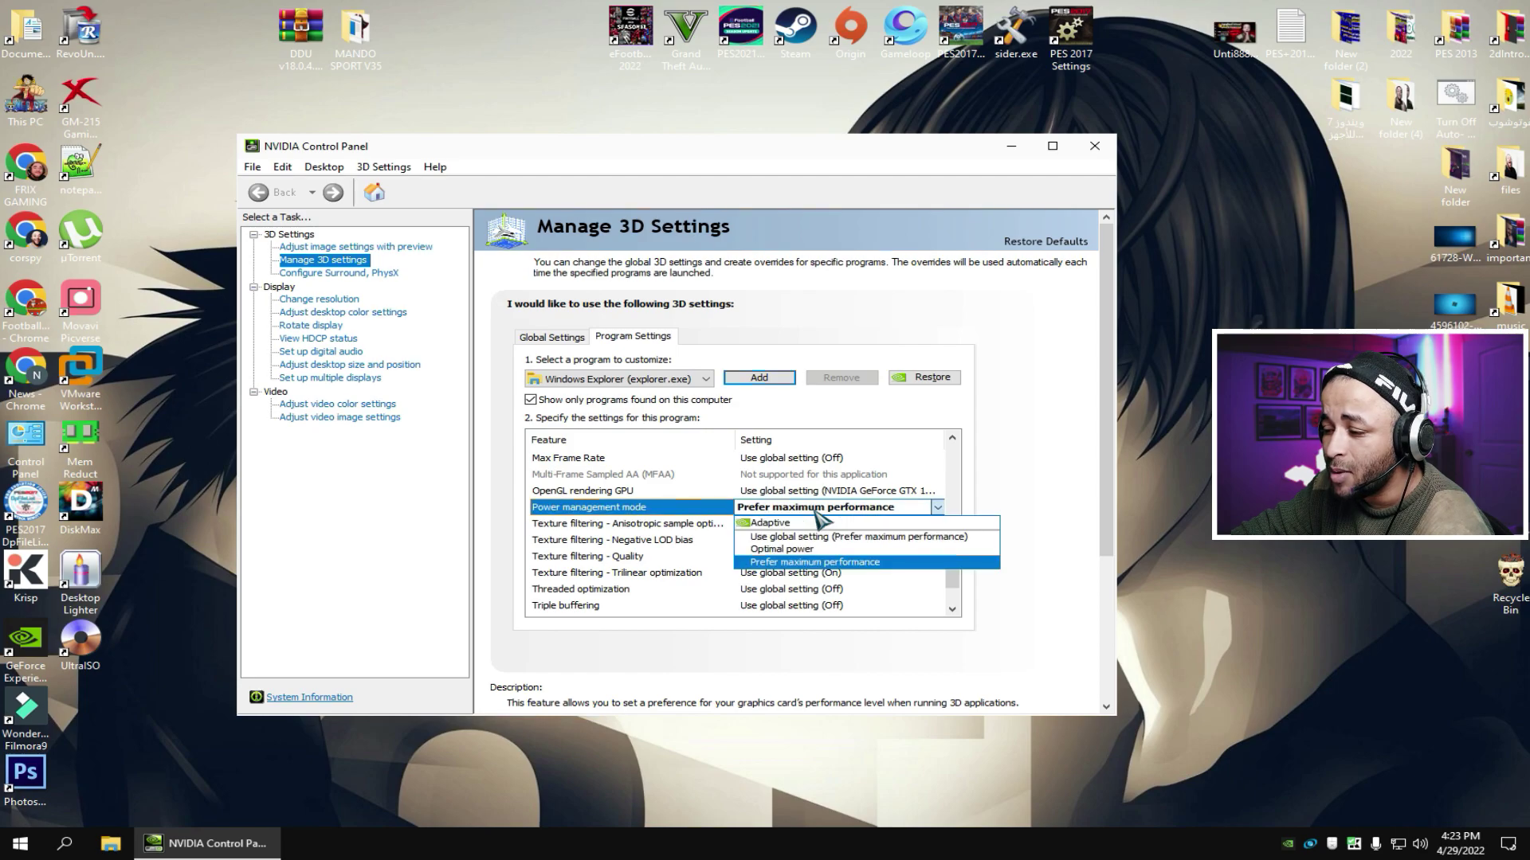
left_click(558, 522)
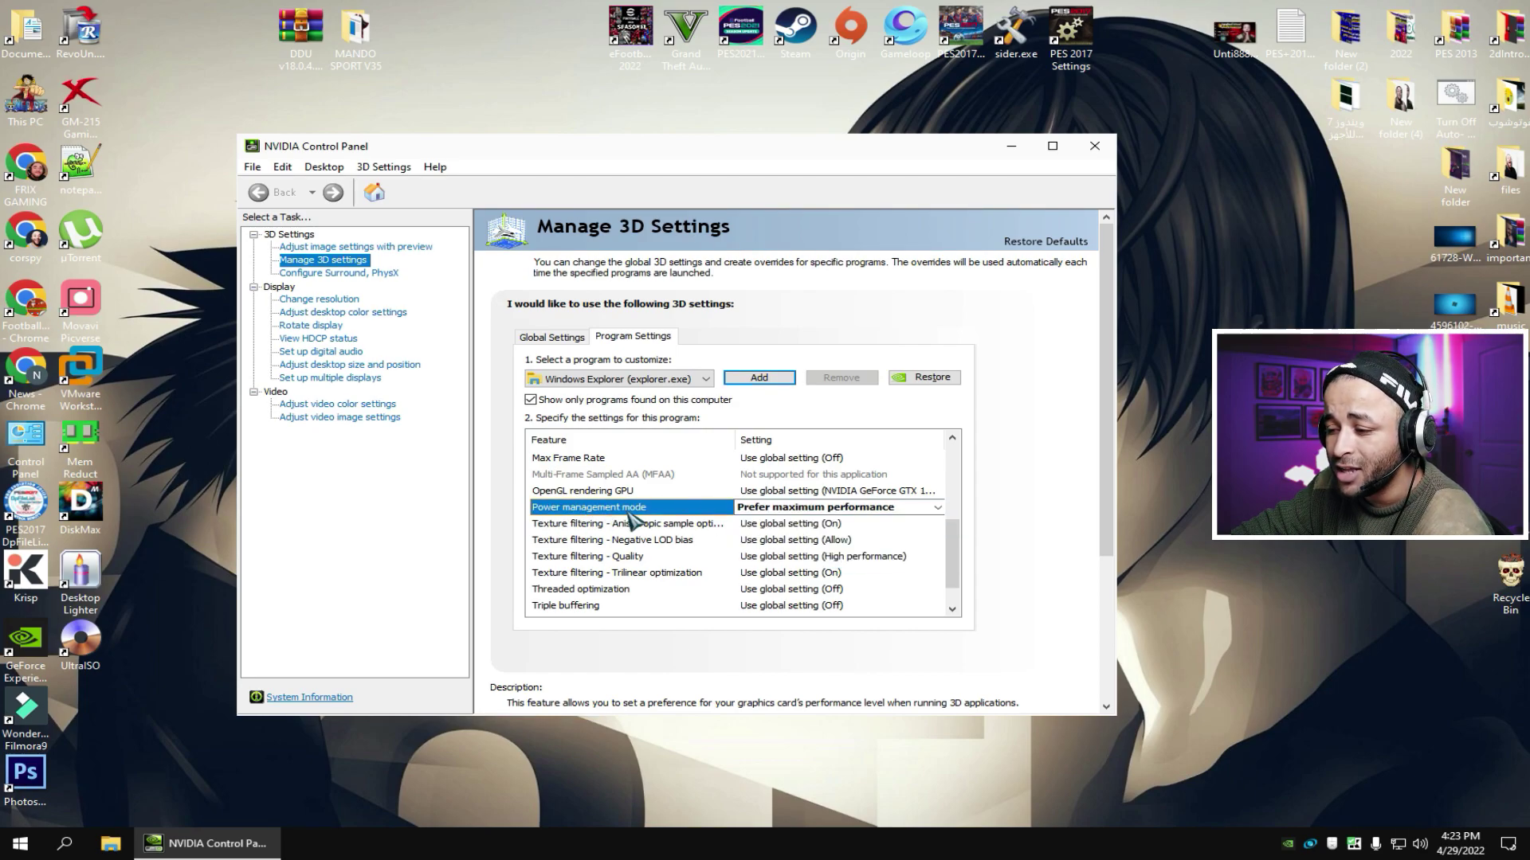
left_click(781, 506)
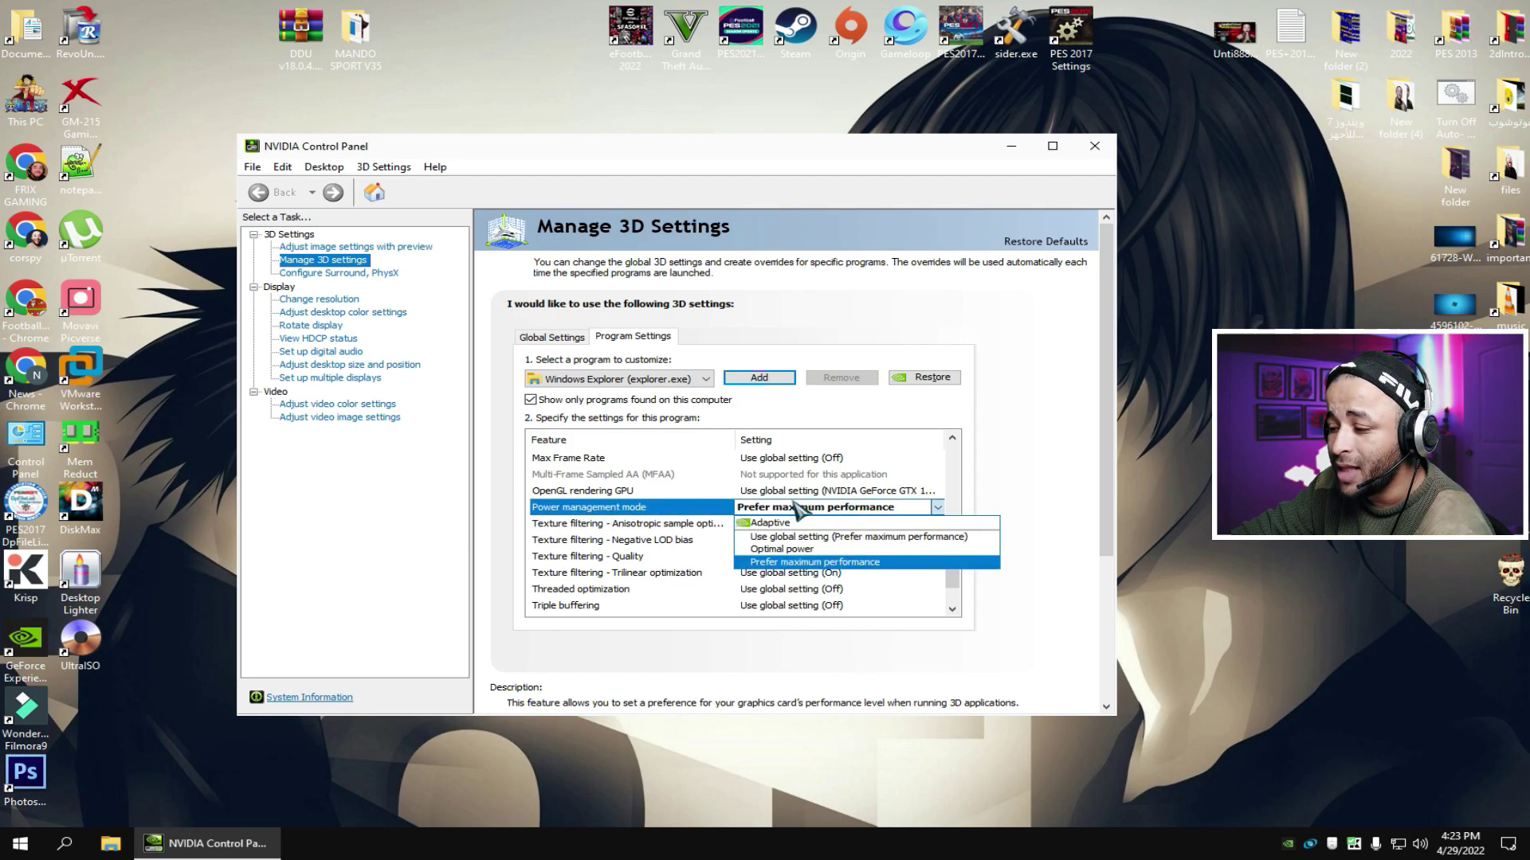
left_click(814, 562)
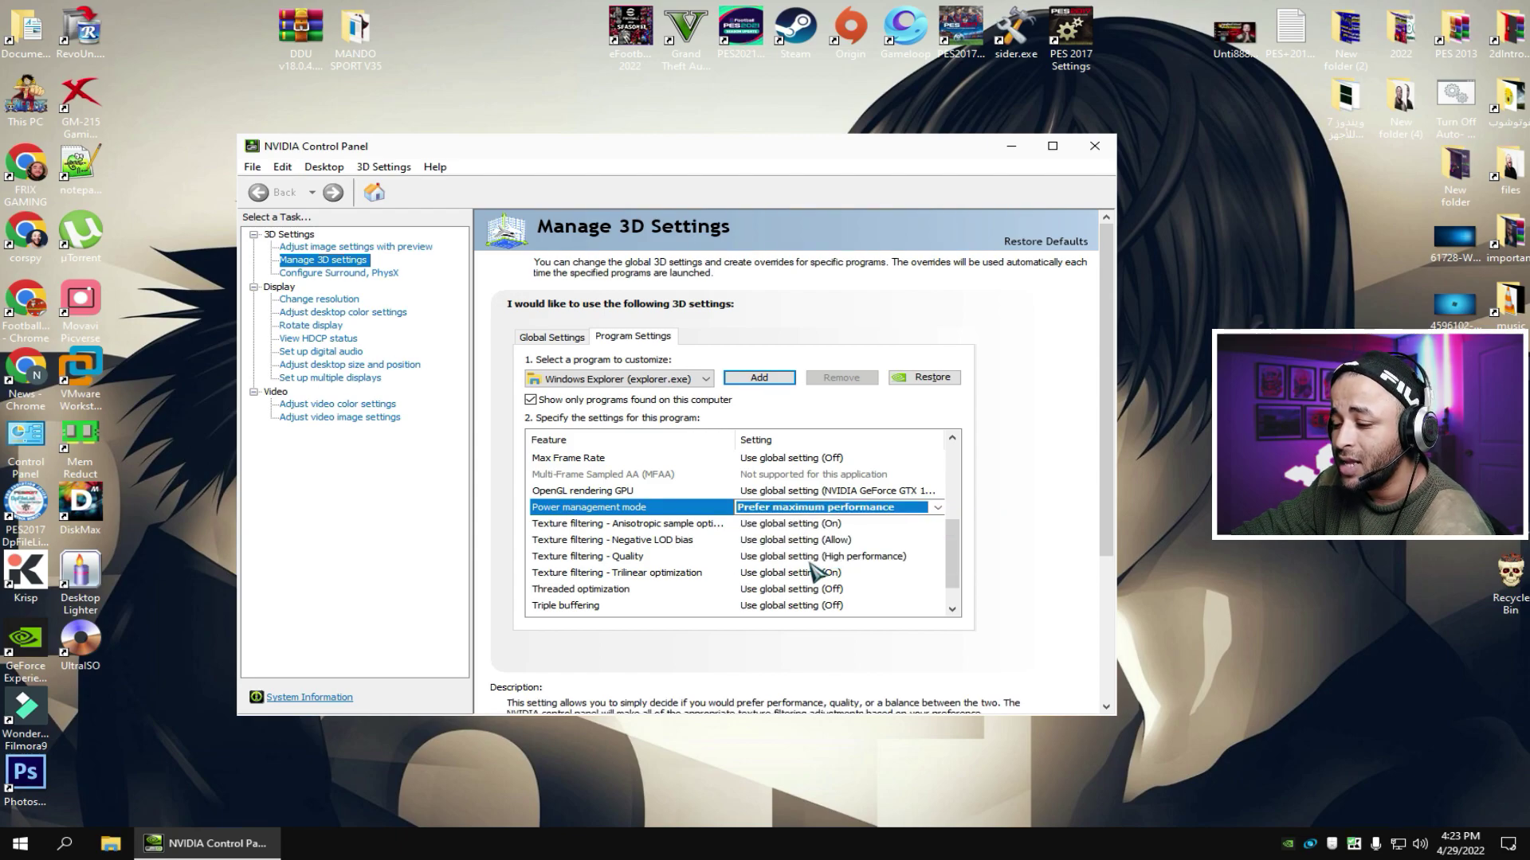
- Maximize the NVIDIA Control Panel window, and select the dwm.exe process in Task Manager's detailed list
left_click(1052, 146)
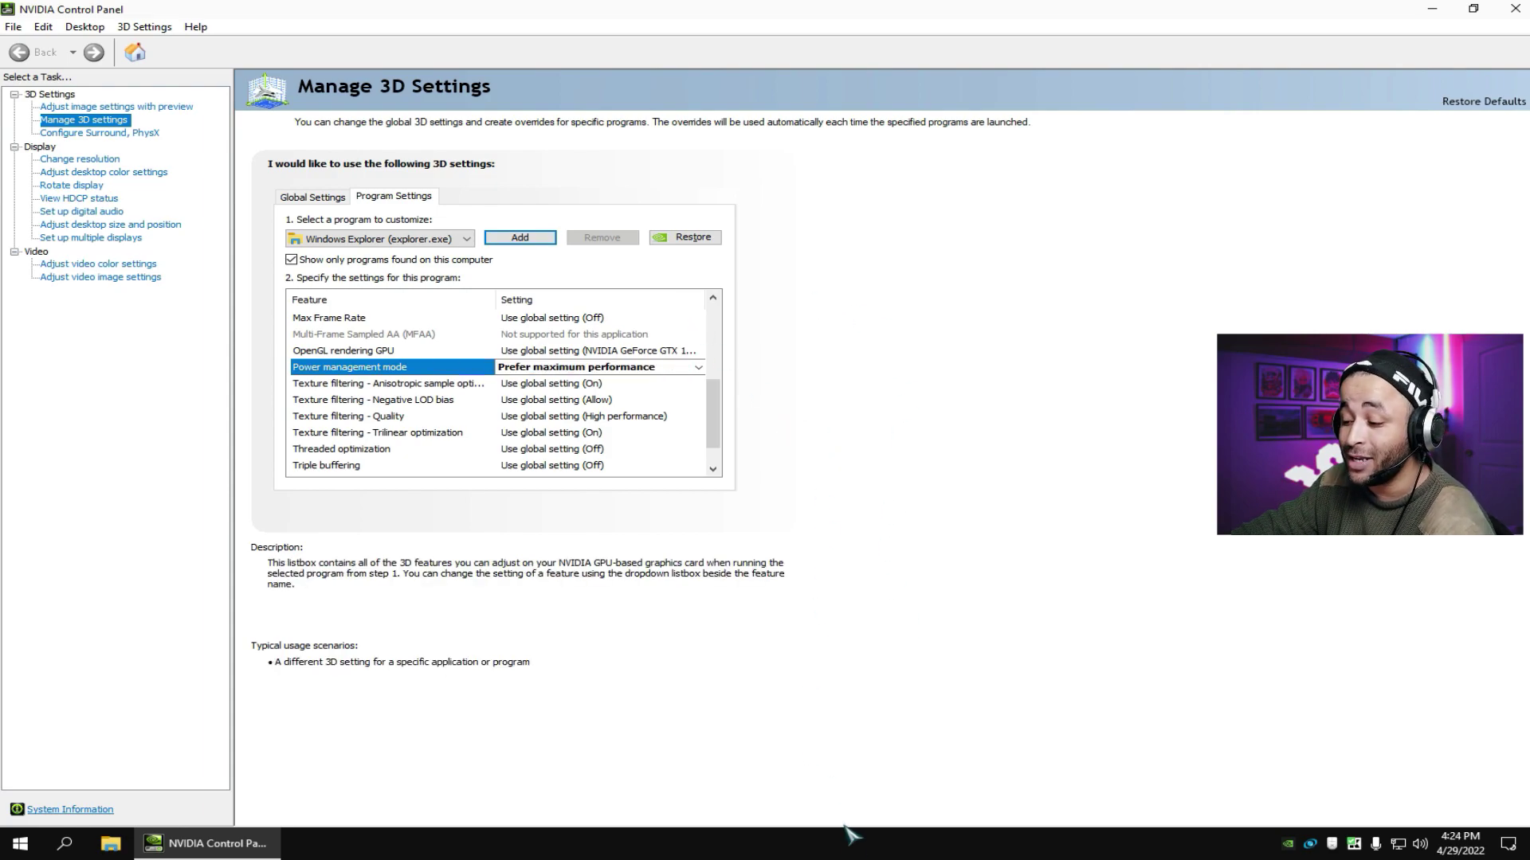
key("ctrl+shift+Escape")
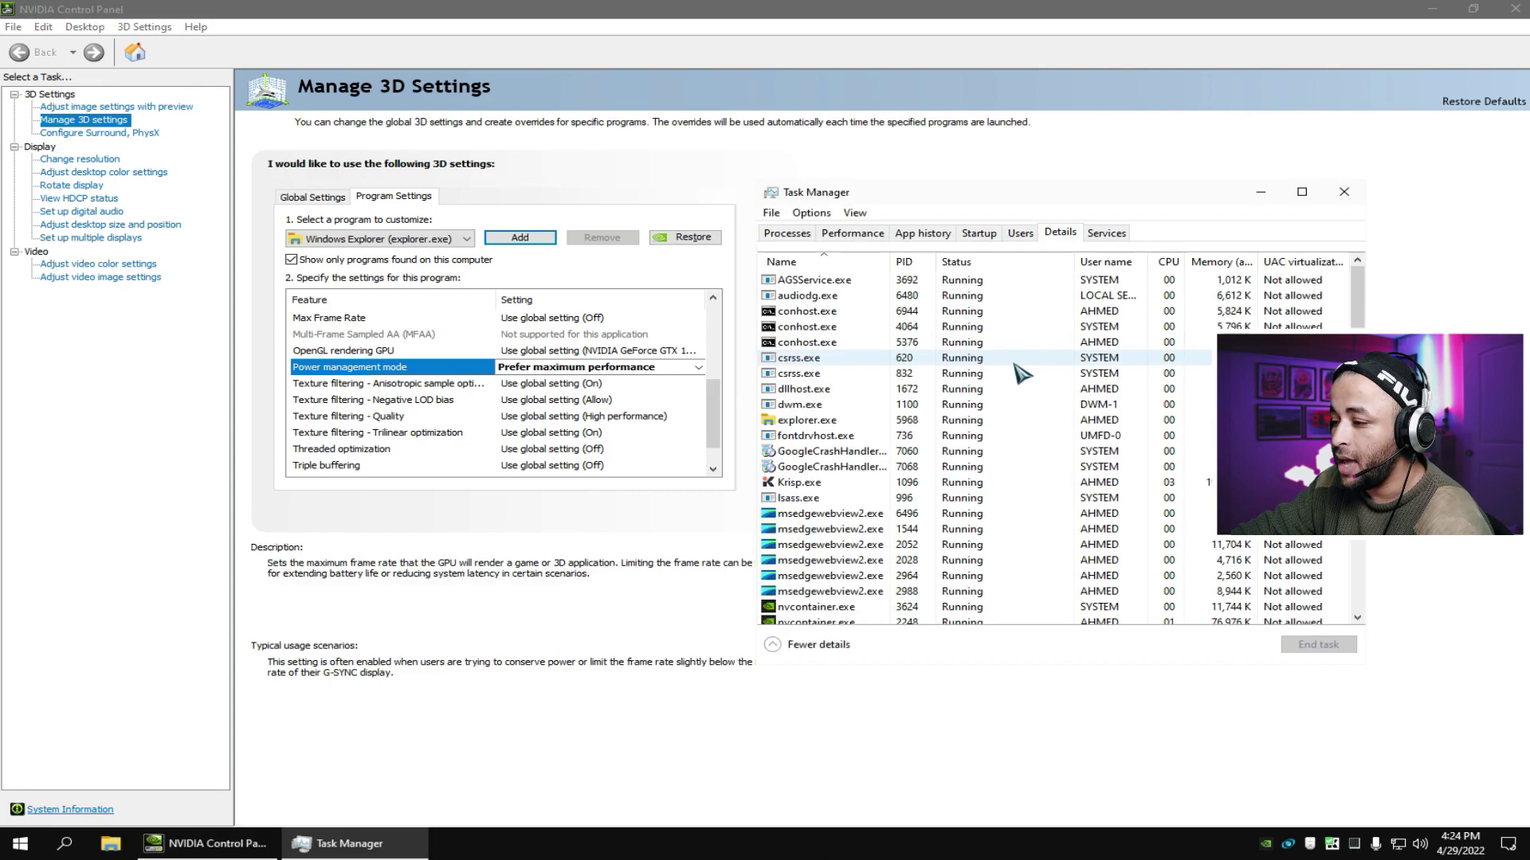
left_click(807, 408)
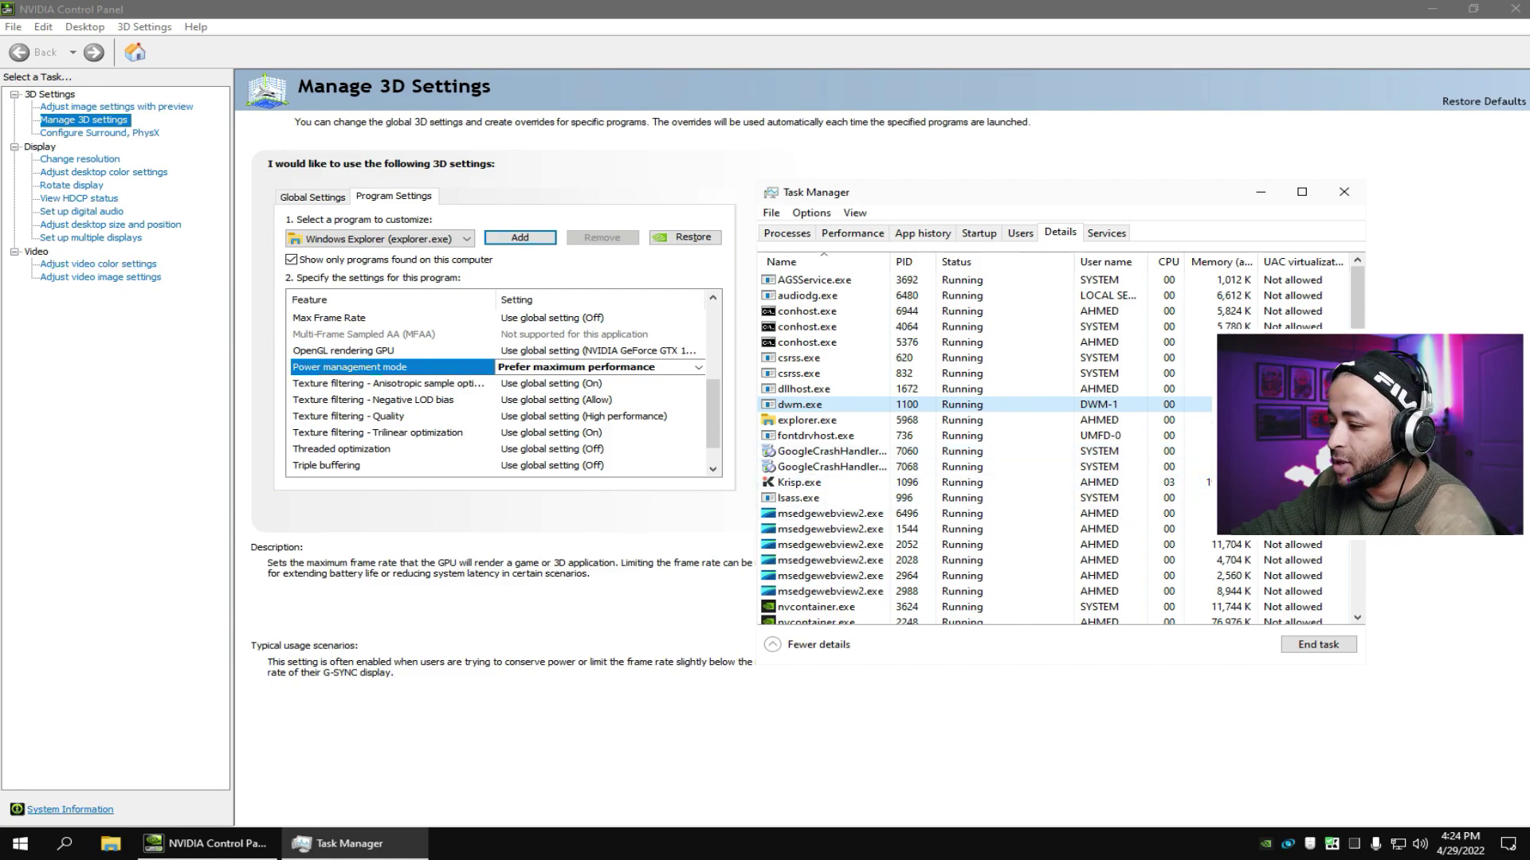
- Open the Windows personalization Colors settings from the desktop and switch Transparency effects on and back off
key("super+d")
right_click(741, 349)
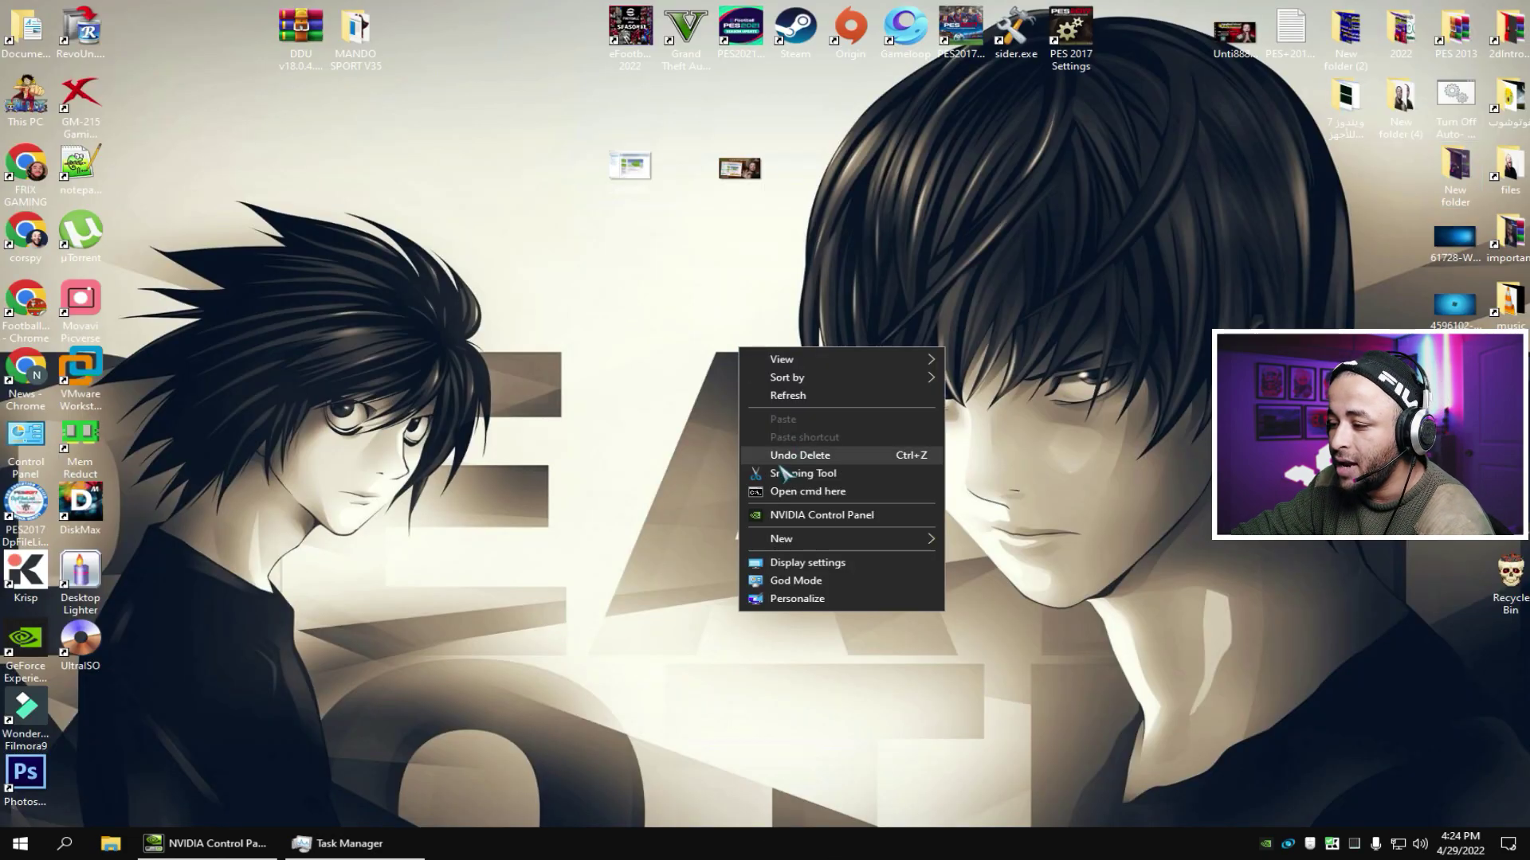
left_click(803, 600)
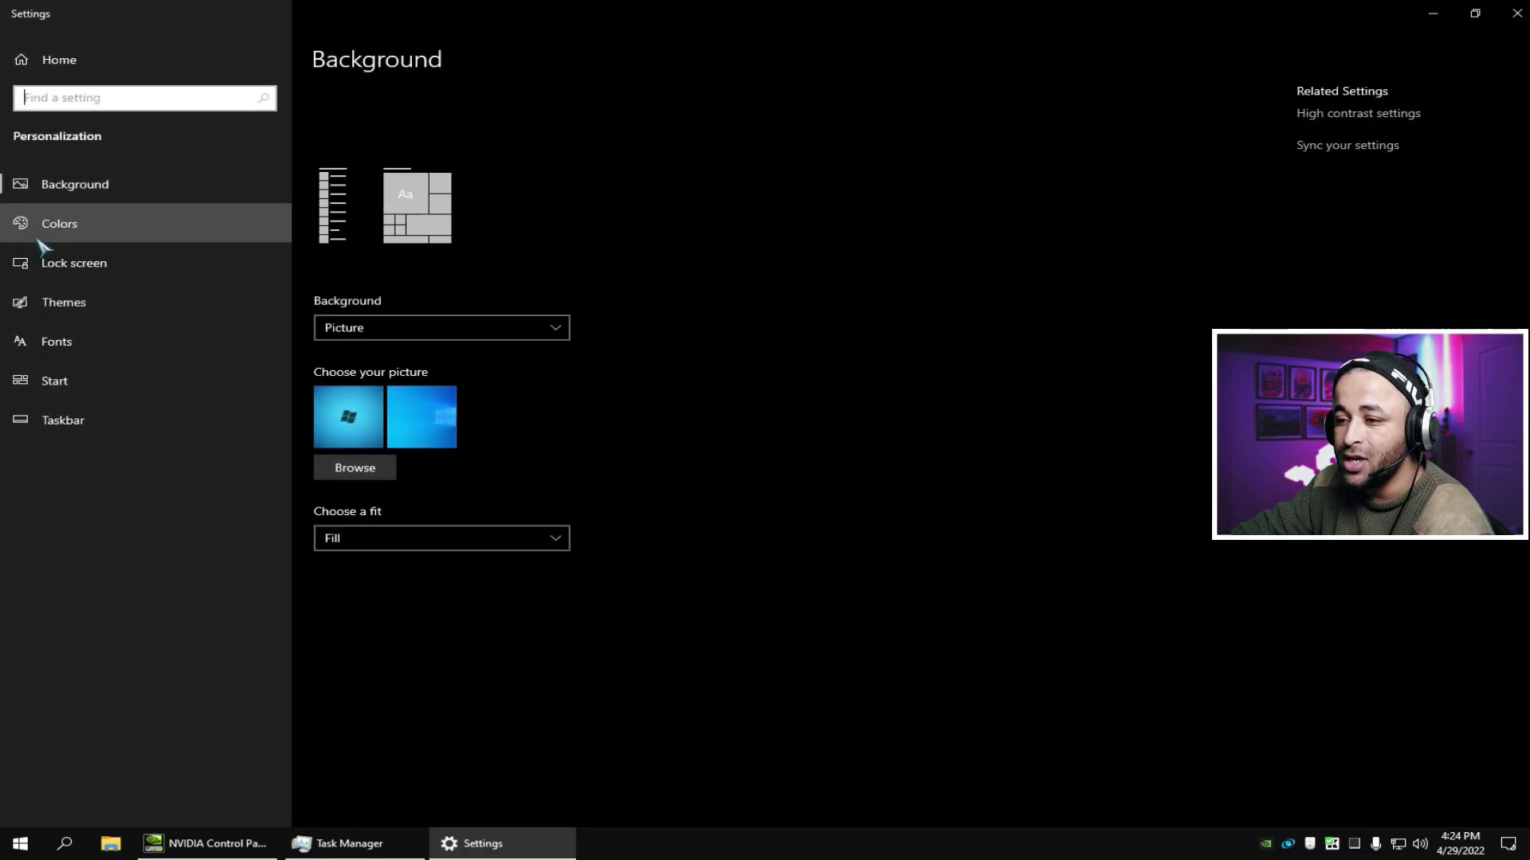
left_click(38, 243)
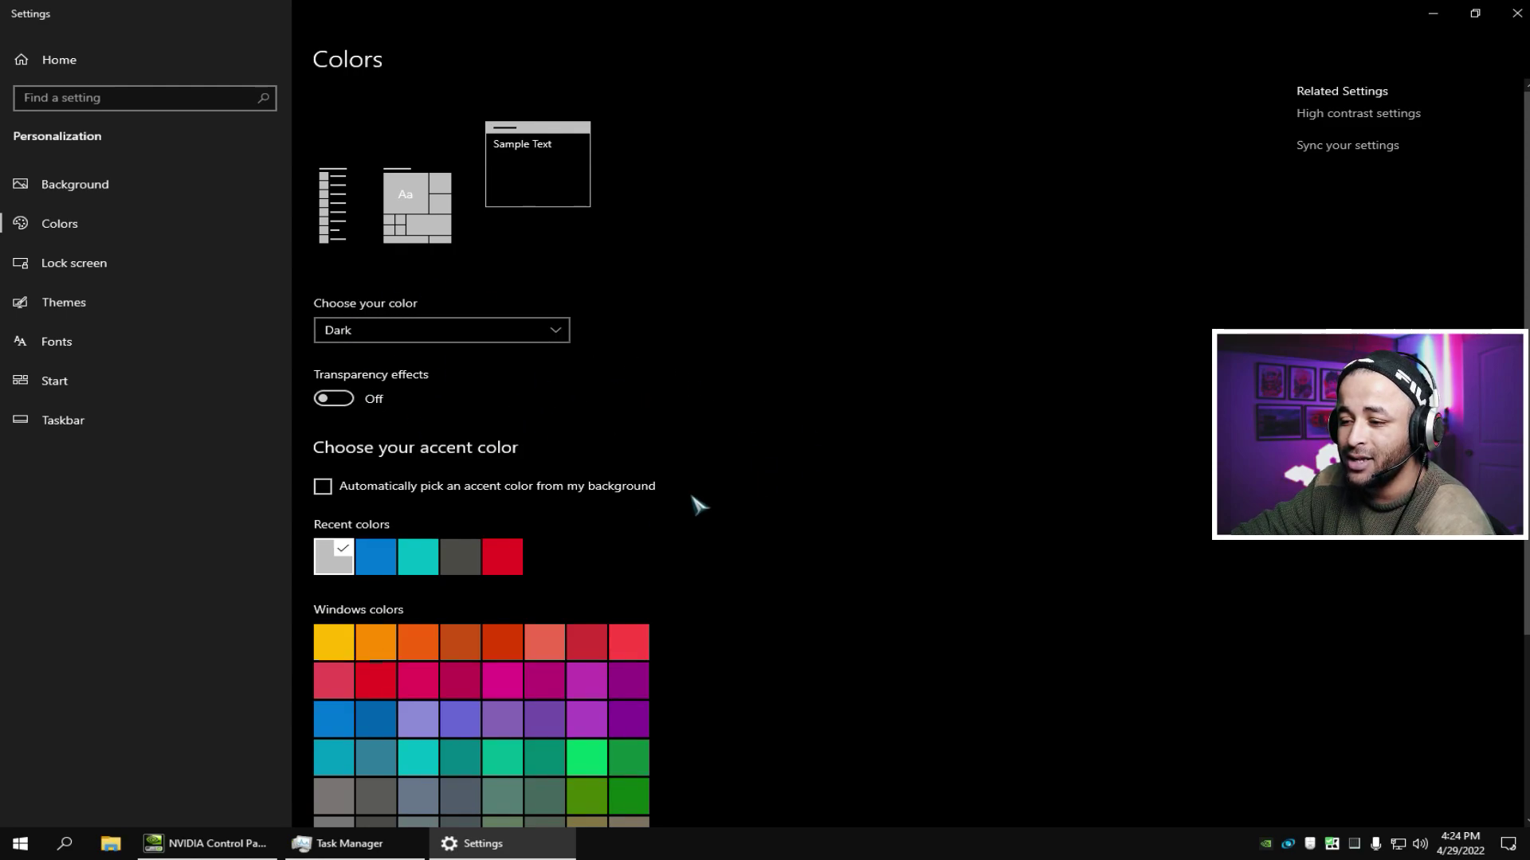
left_click(337, 400)
left_click(349, 398)
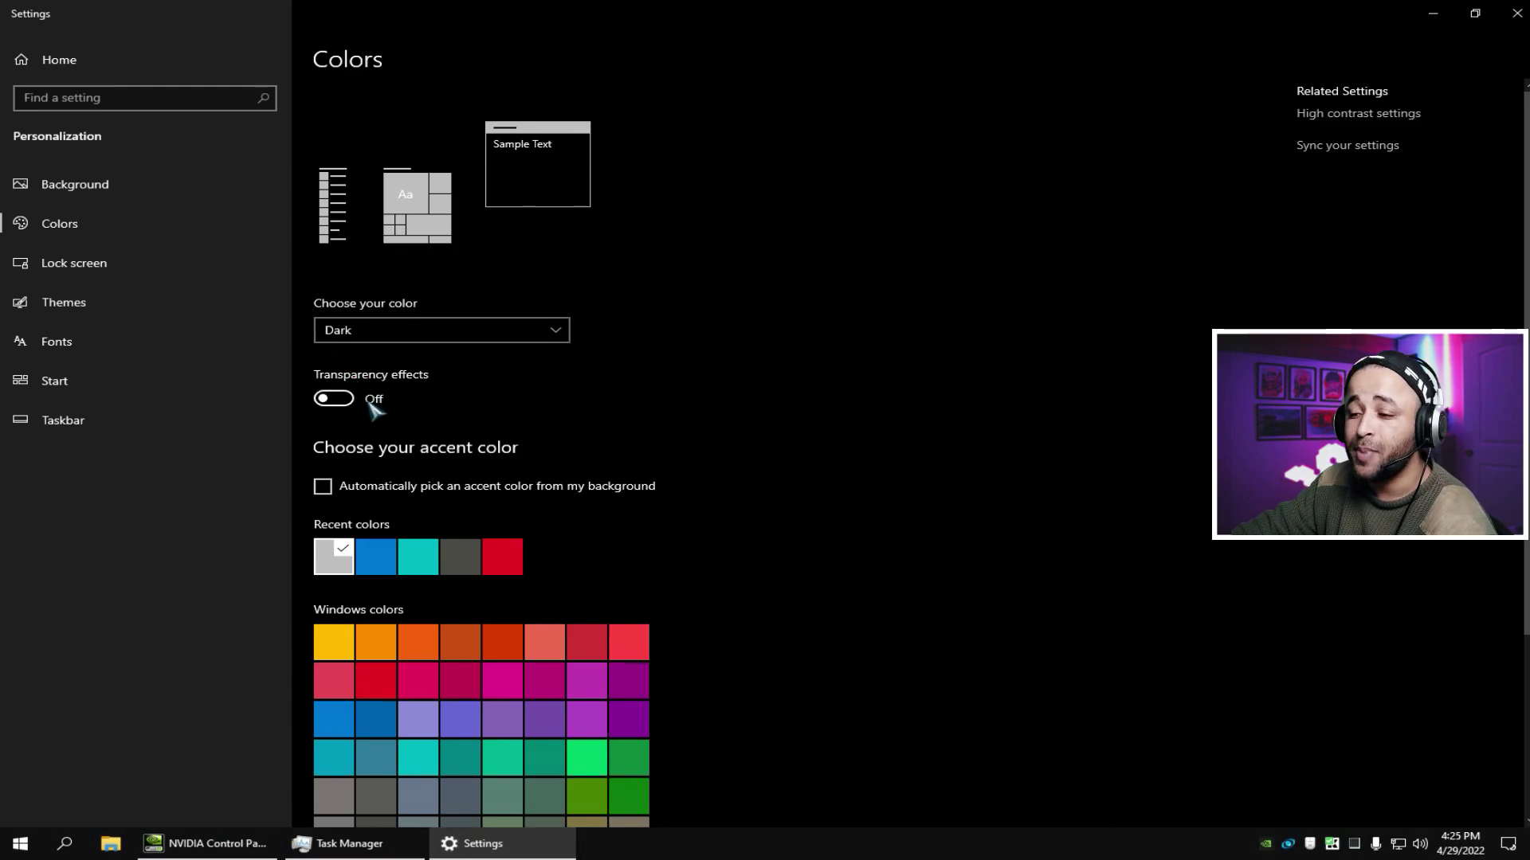
left_click(342, 400)
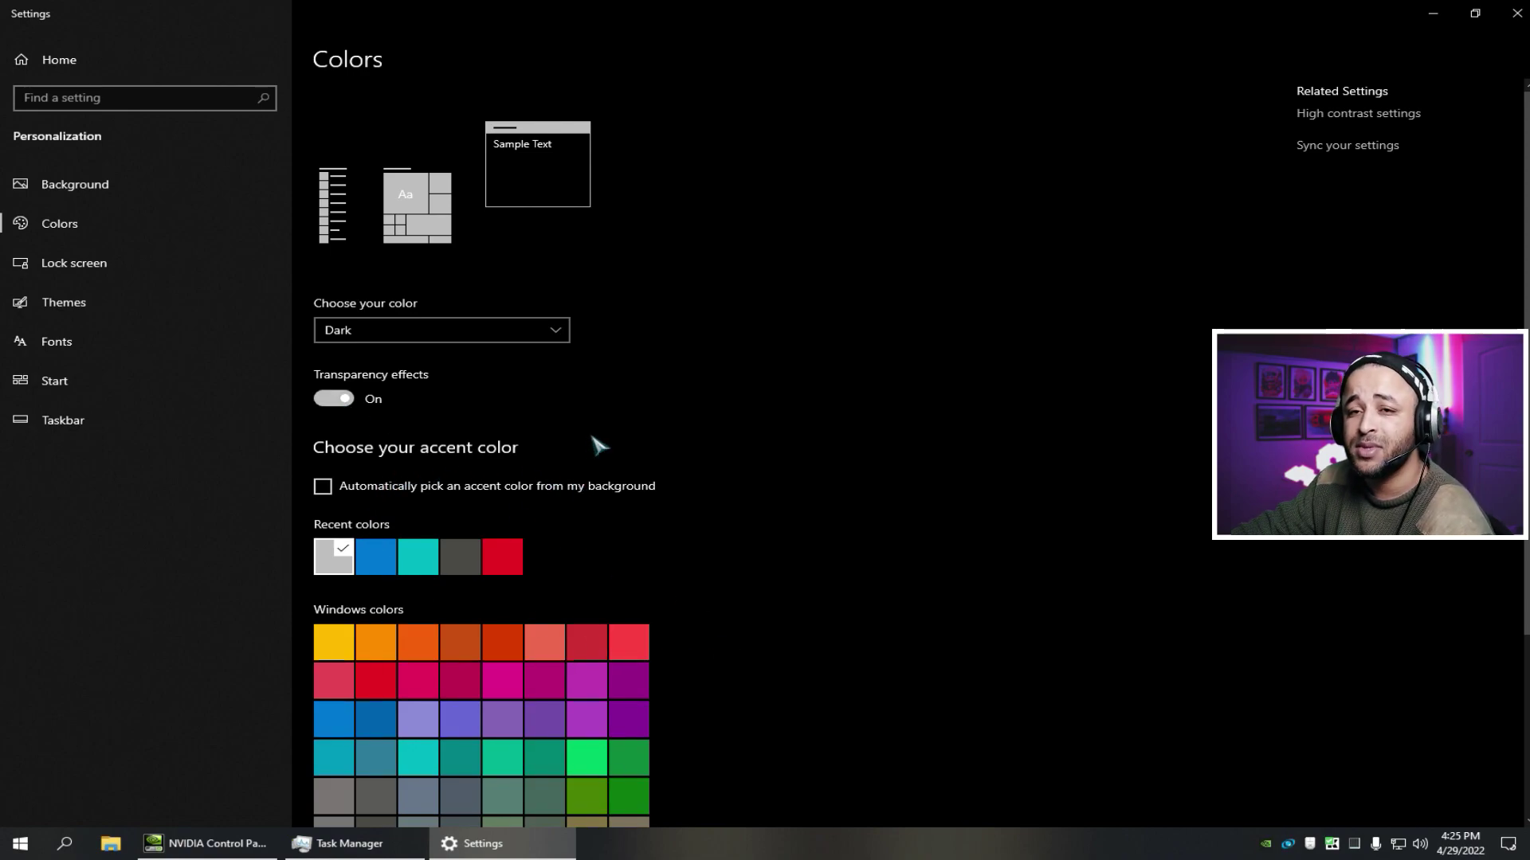
left_click(335, 399)
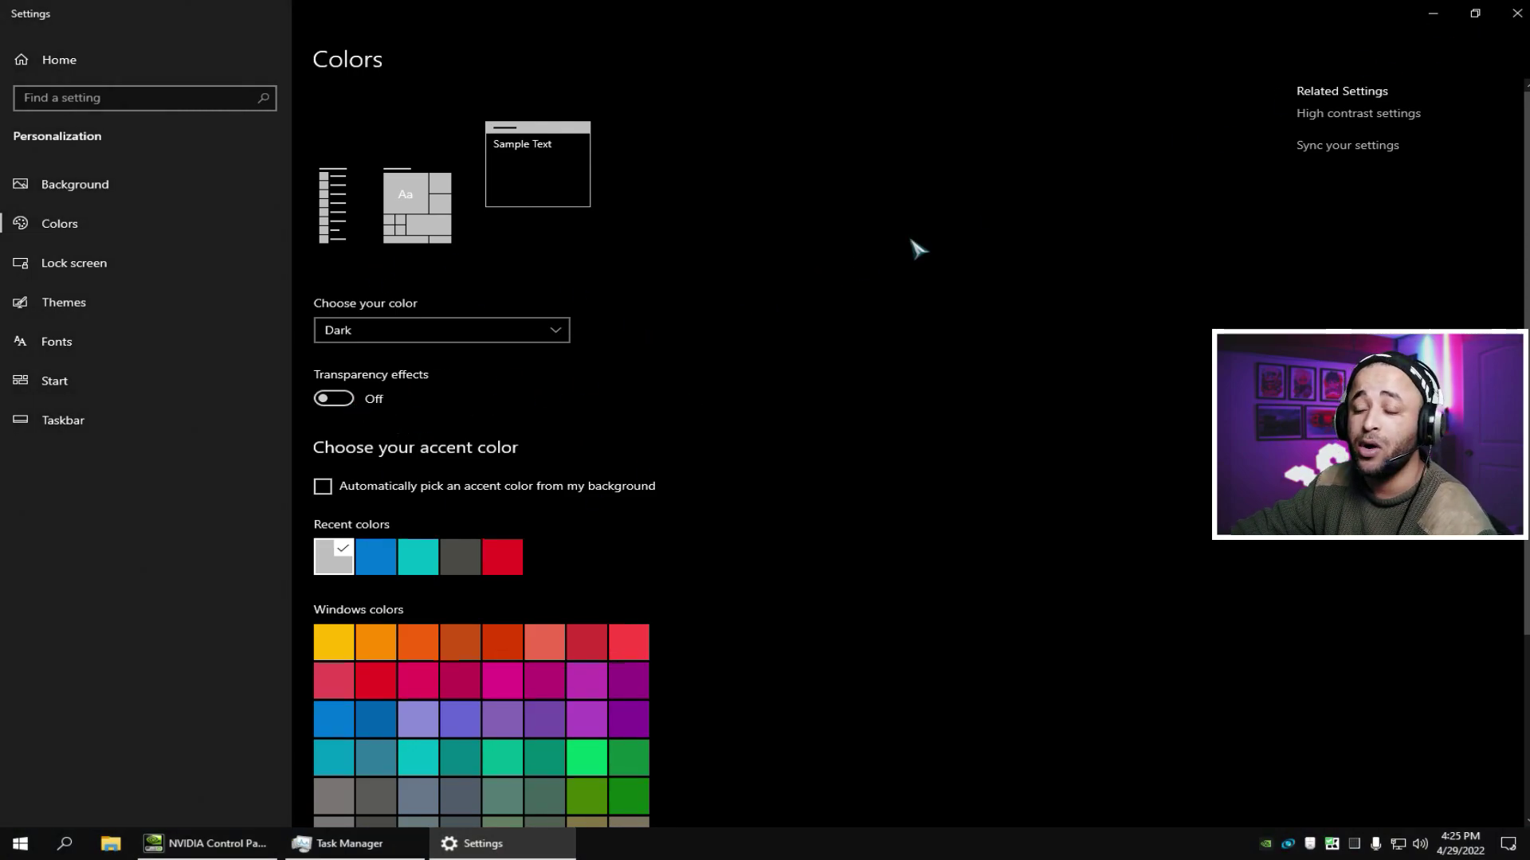
- Close the Windows Settings window and return to the program settings in NVIDIA Control Panel
left_click(1516, 13)
left_click(380, 841)
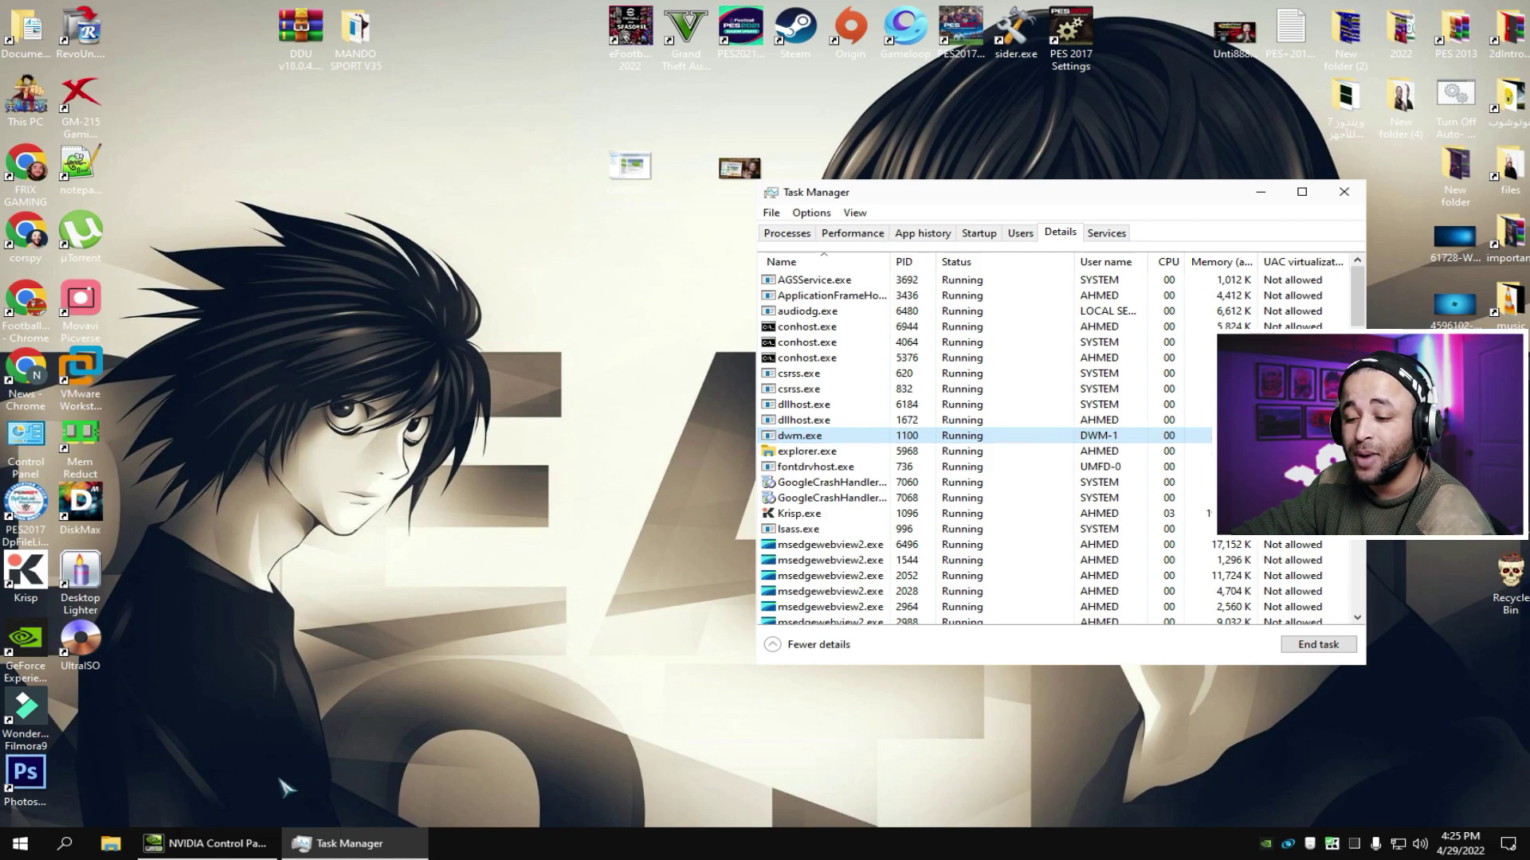
left_click(207, 843)
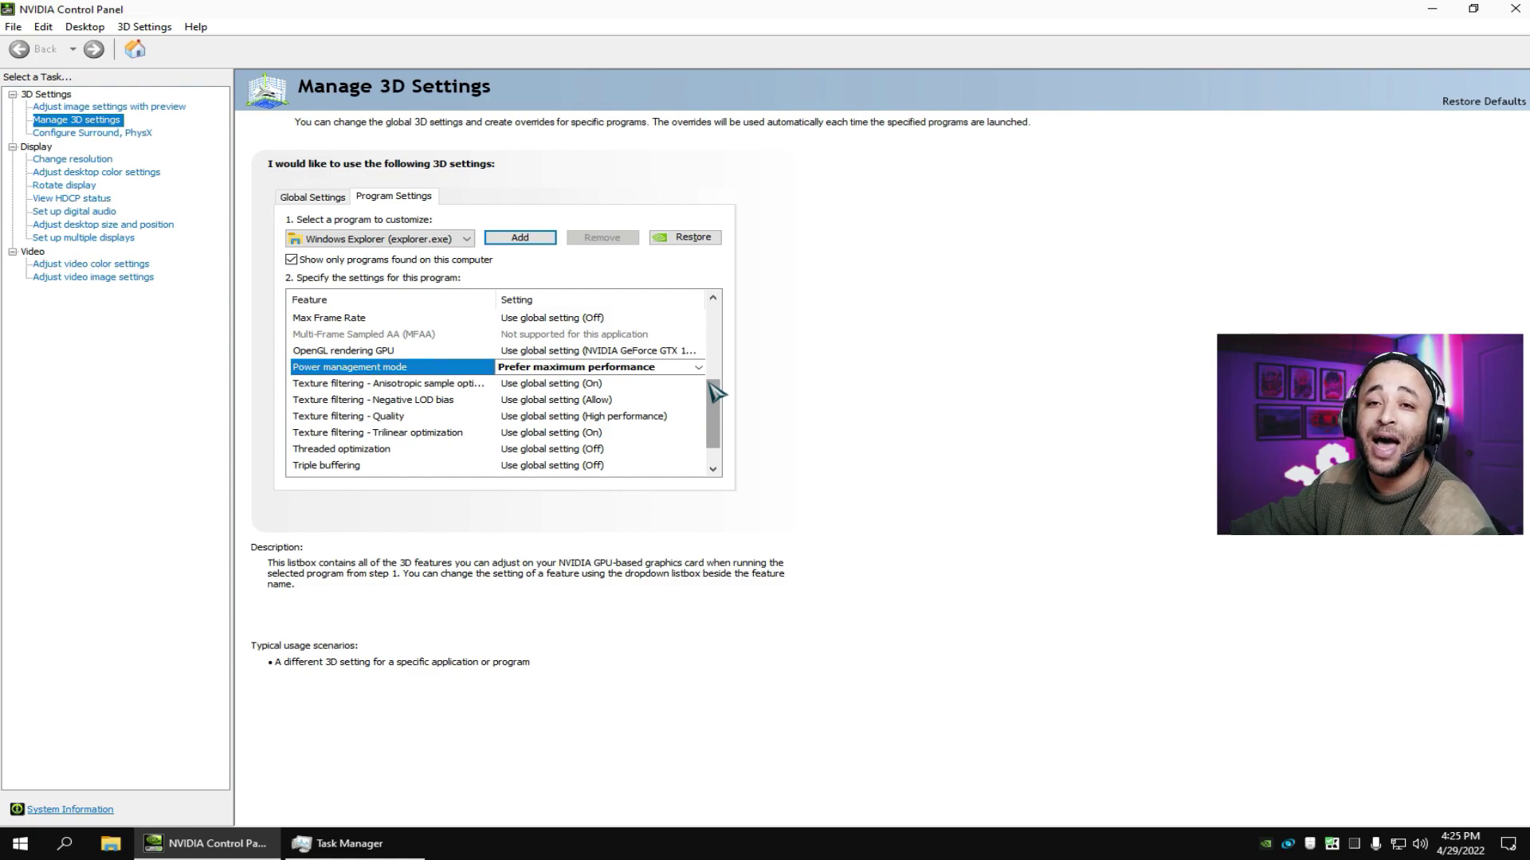
- Start adding another program to customize and browse to the C:\Windows\System32 folder for its executable
left_click(525, 239)
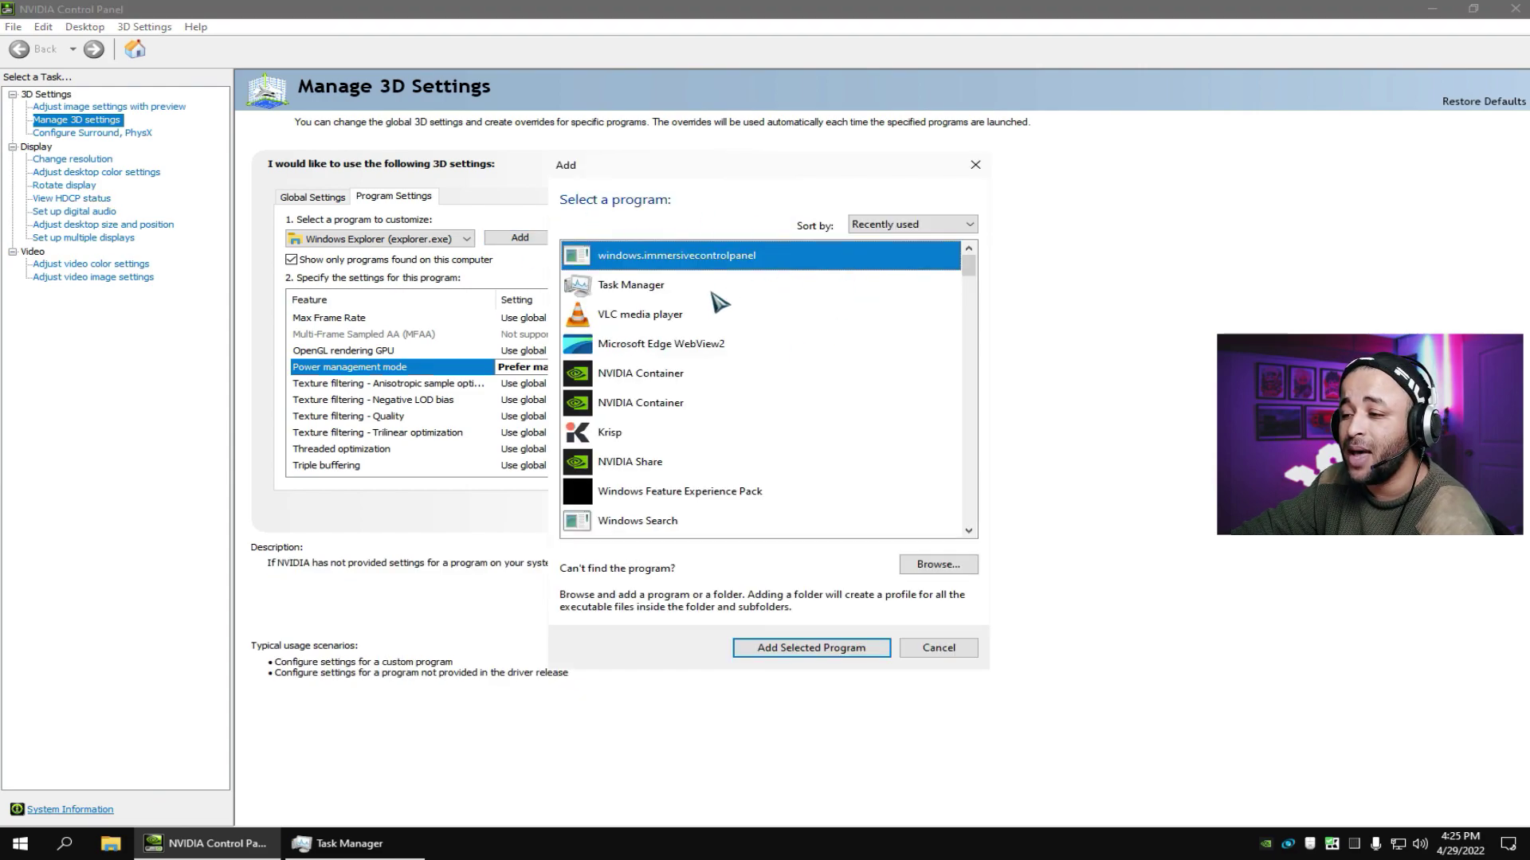
left_click(960, 568)
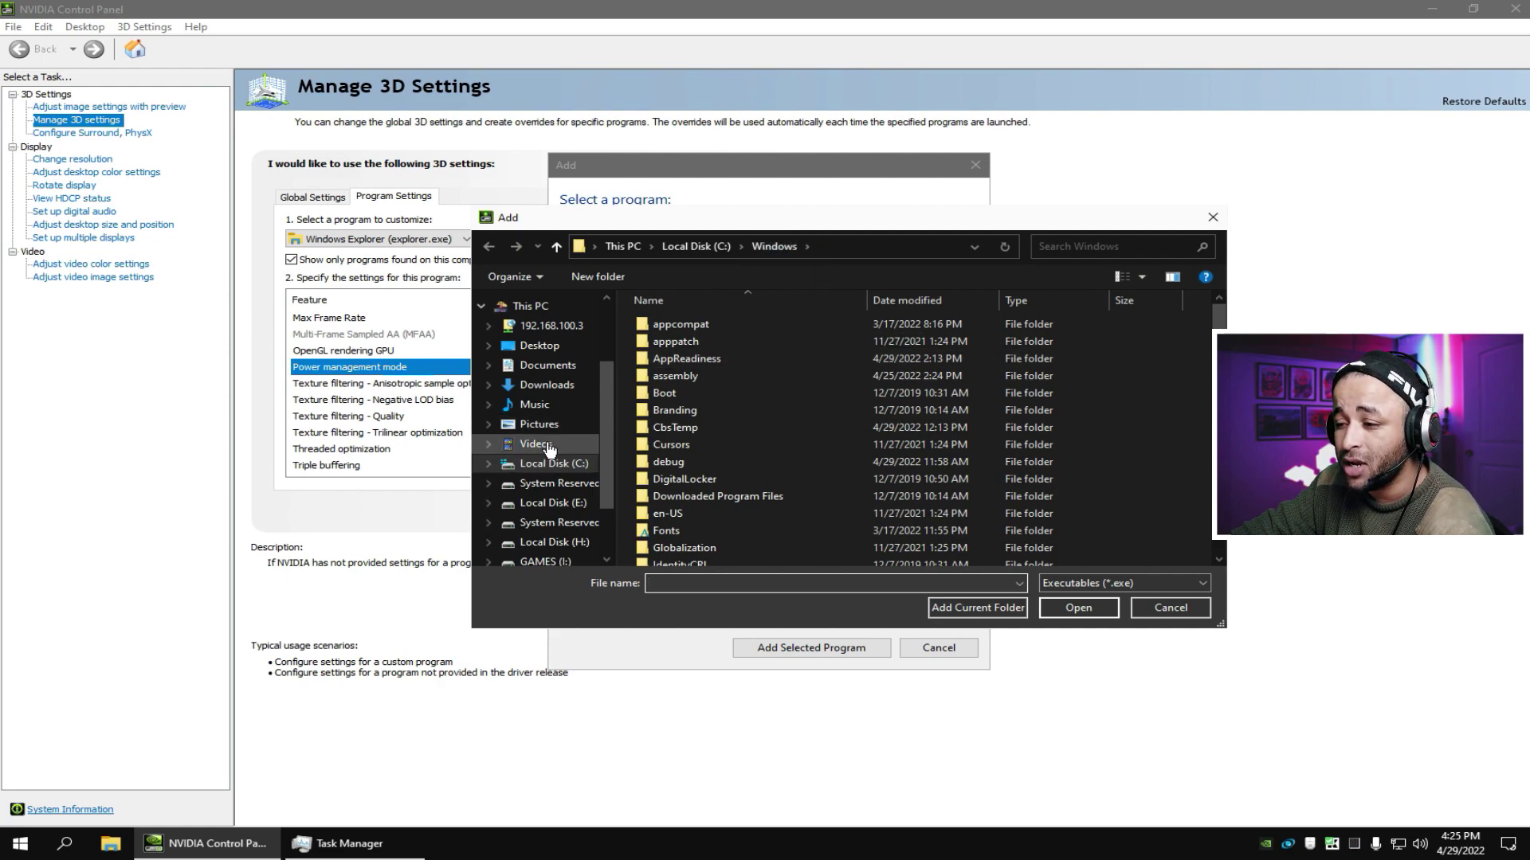
left_click(558, 307)
double_click(726, 495)
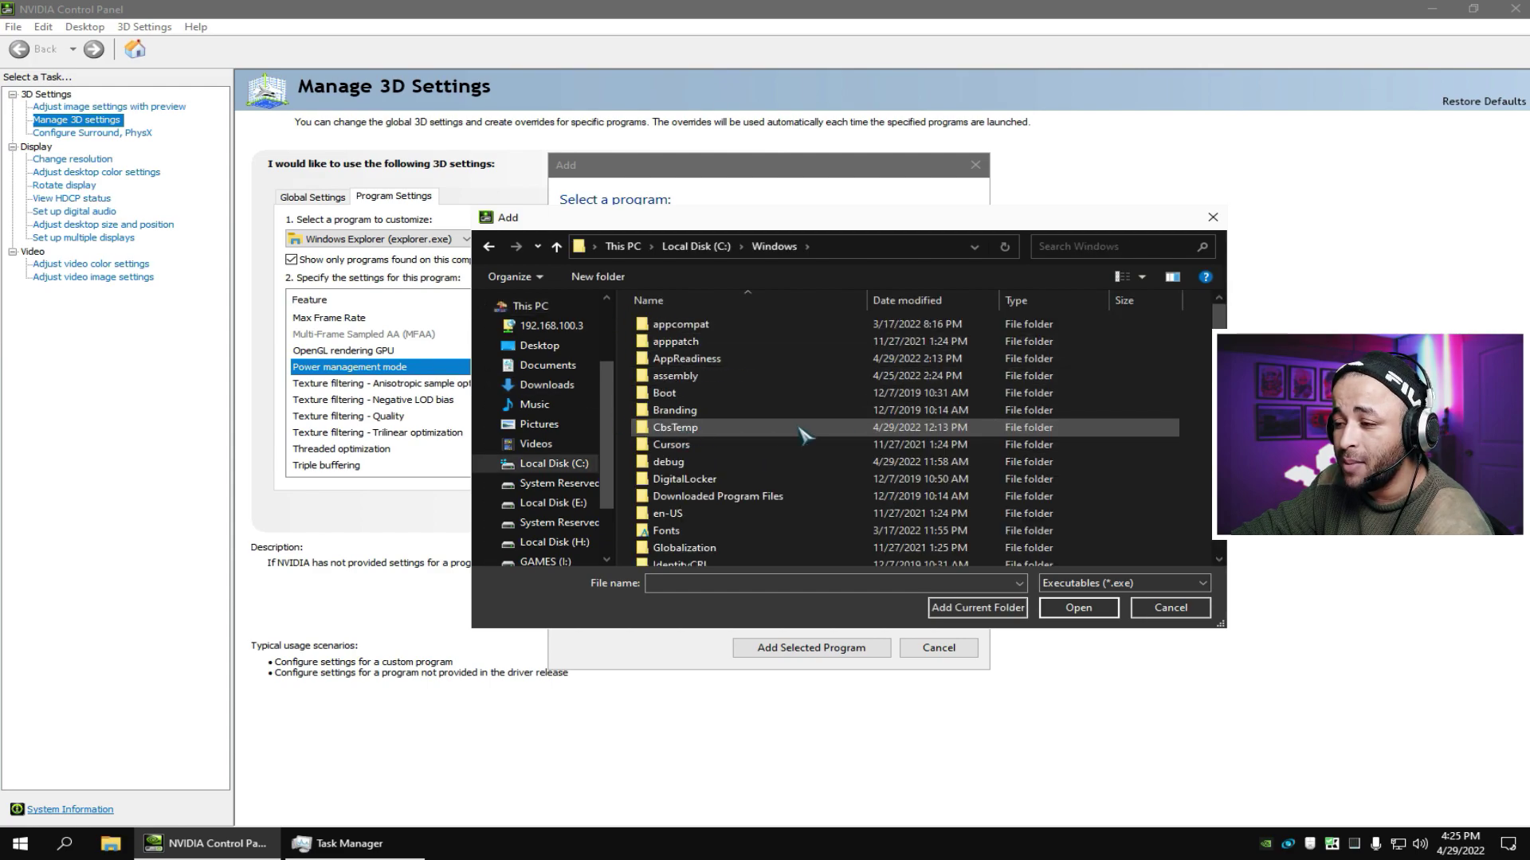
scroll(880, 427, "down", 5)
scroll(883, 421, "down", 5)
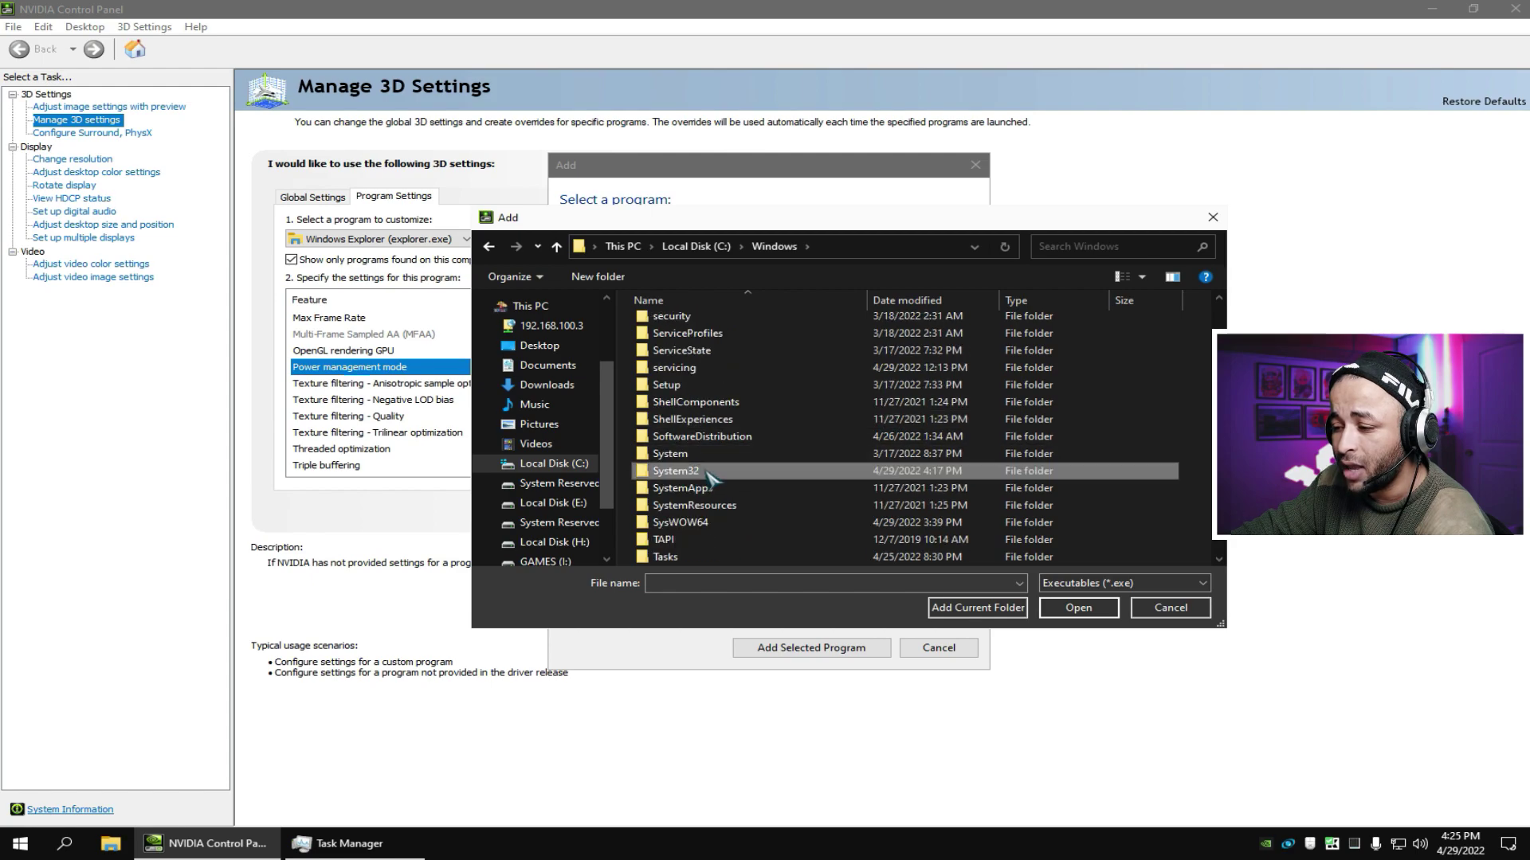
double_click(721, 471)
scroll(821, 388, "down", 10)
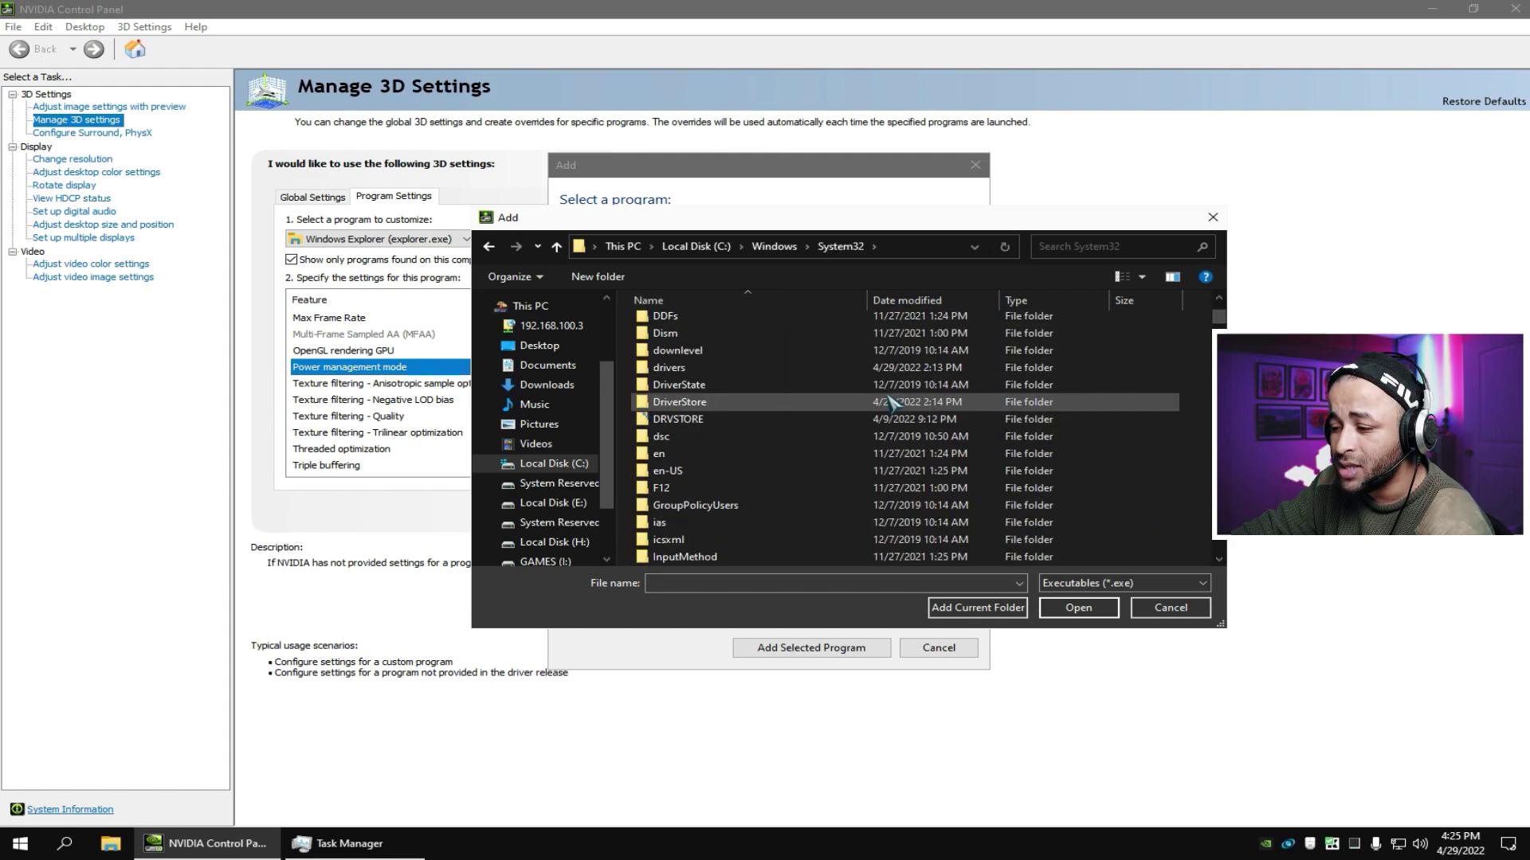
- Check the dwm.exe process name in Task Manager and add dwm.exe from System32 as the program to customize
left_click(349, 844)
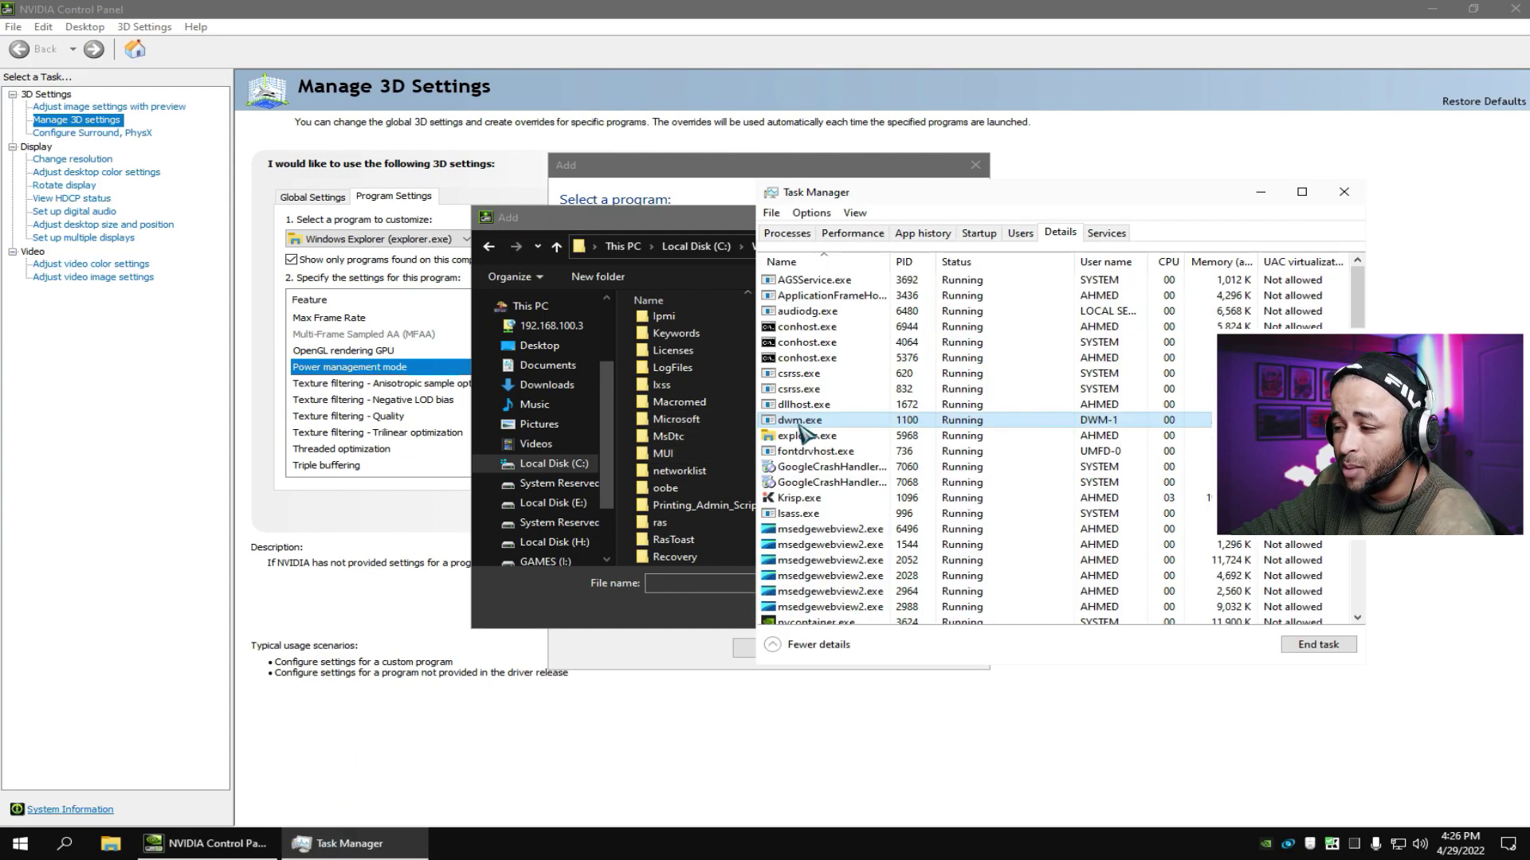
left_click(702, 584)
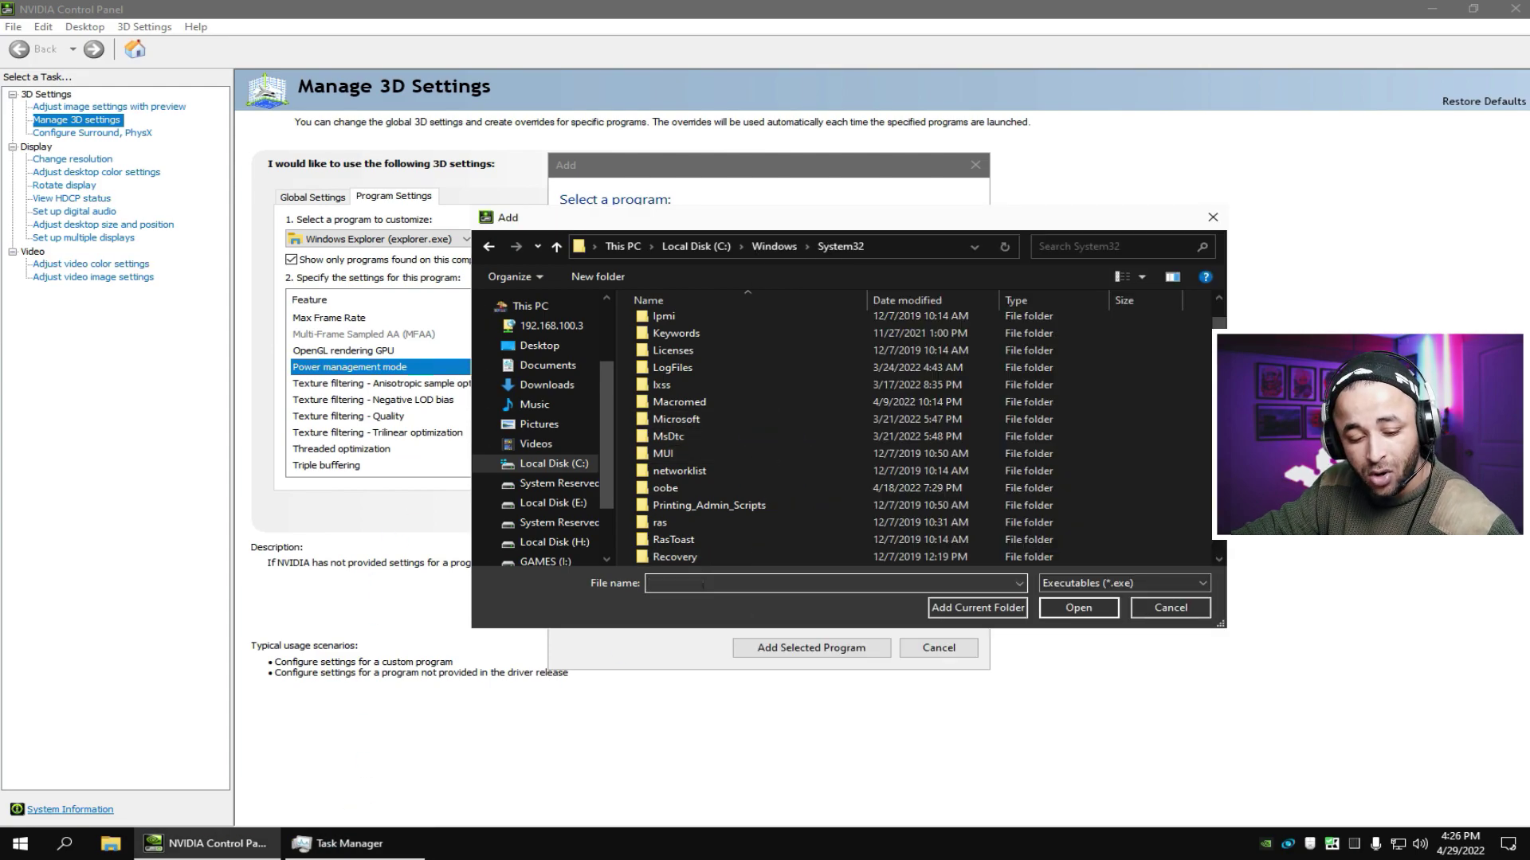
type("d")
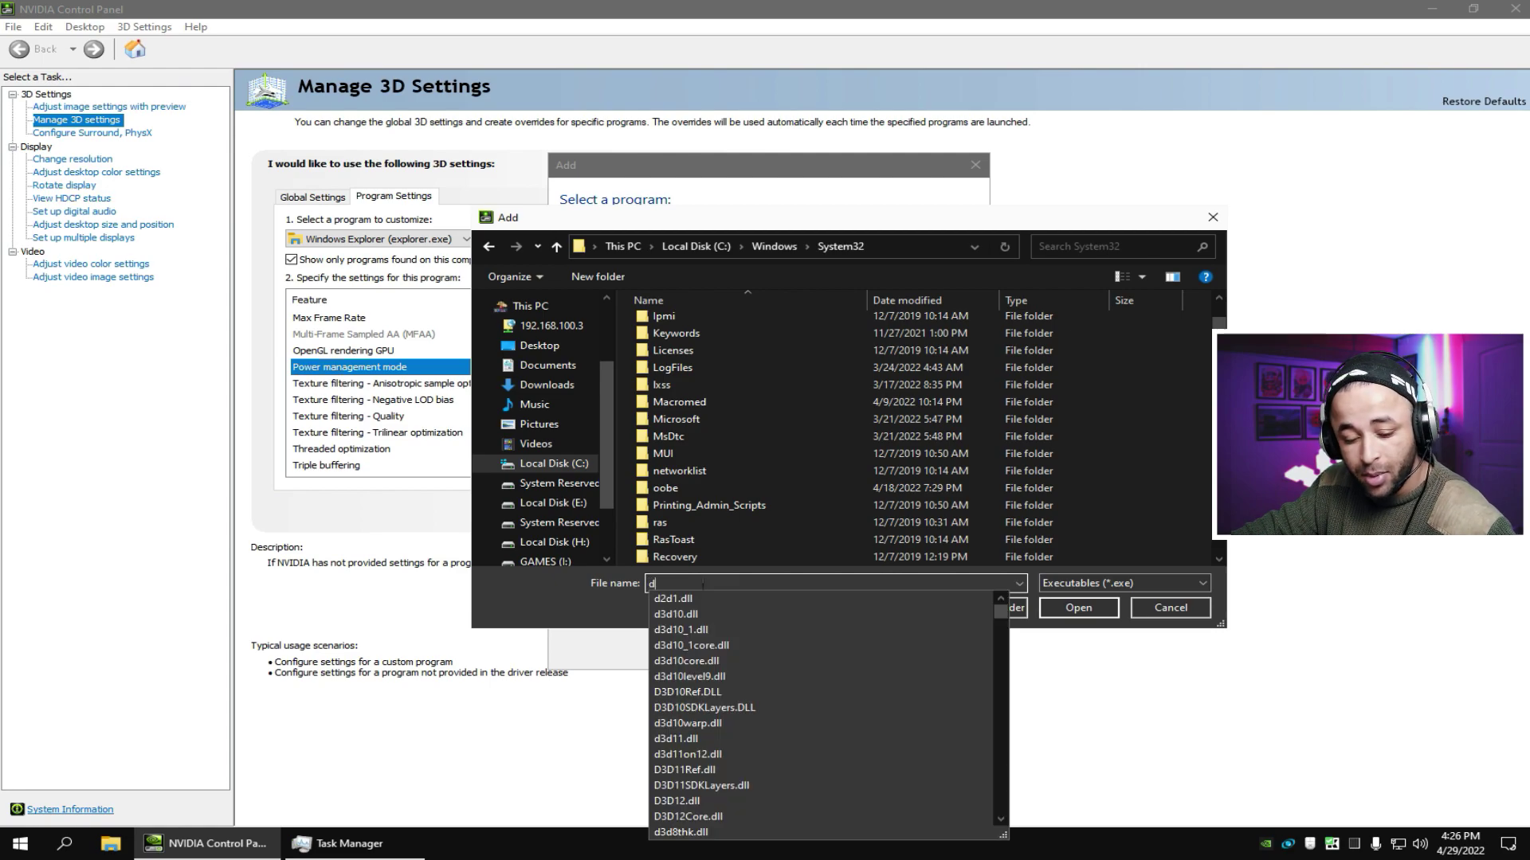
type("w")
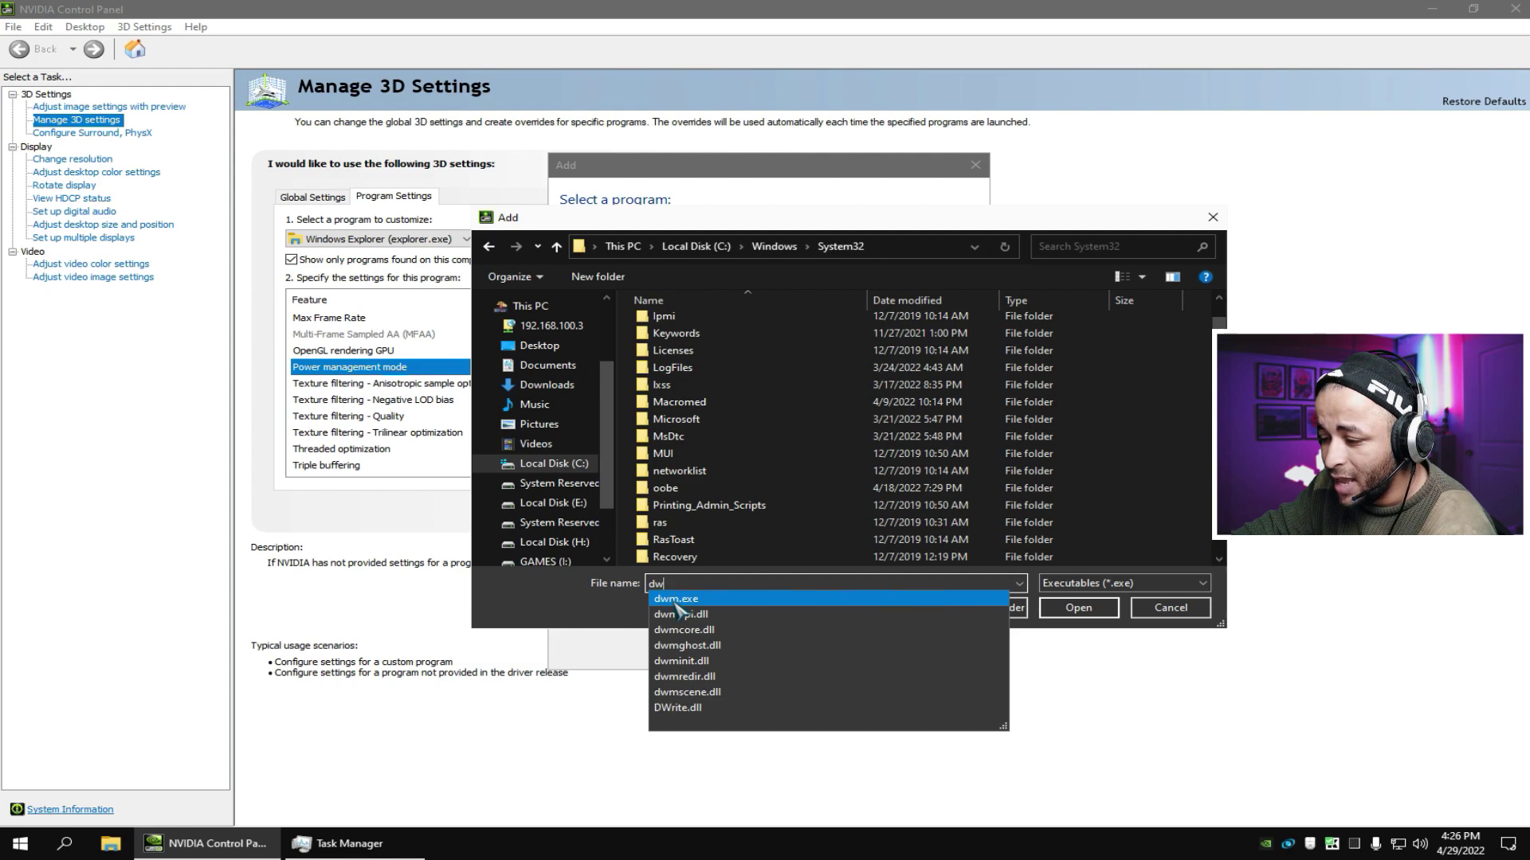
left_click(676, 603)
left_click(1077, 608)
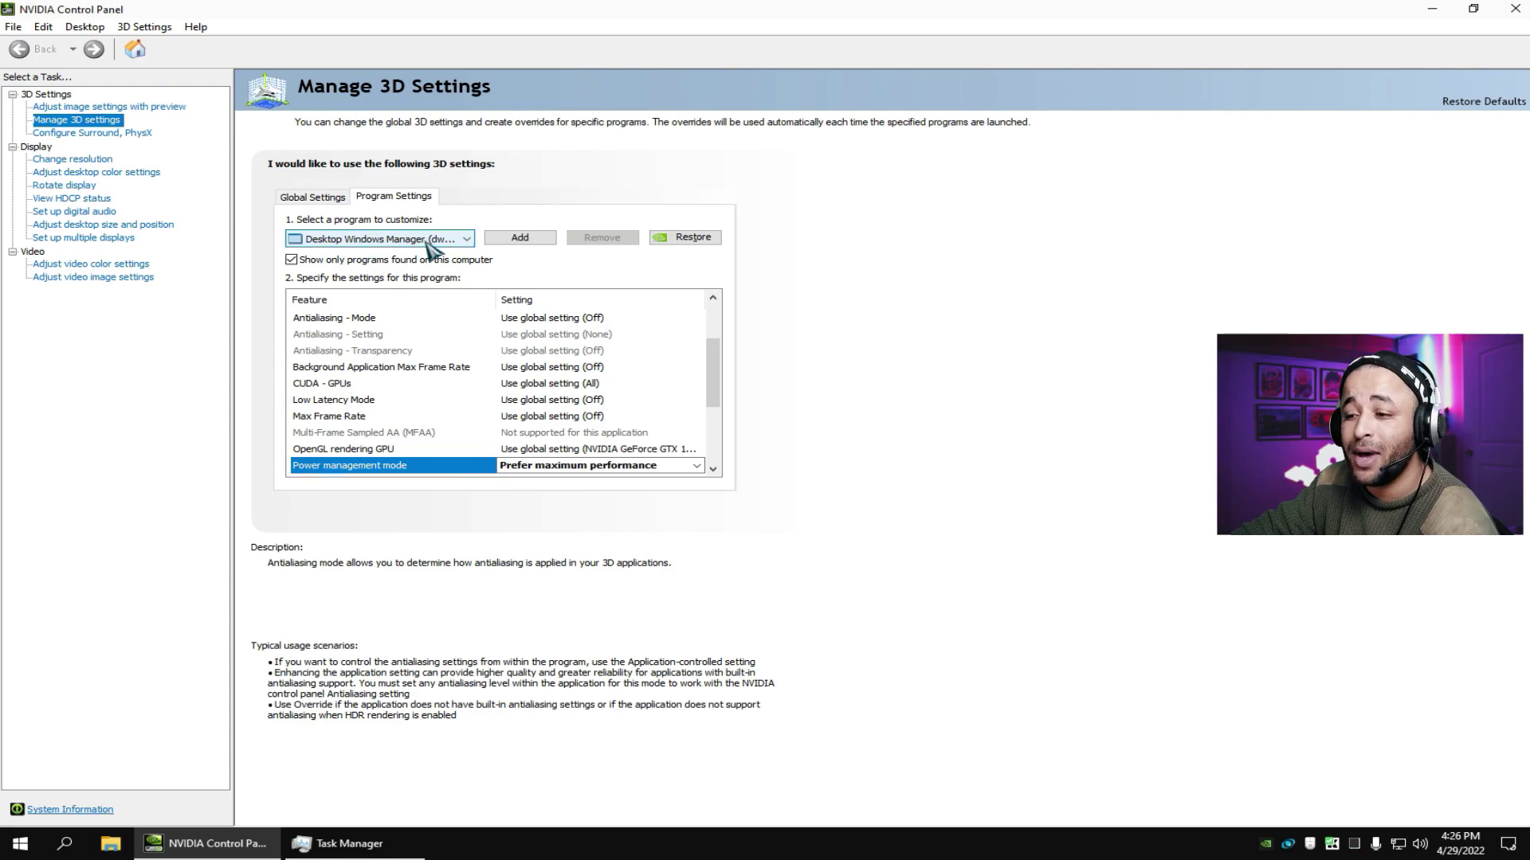
- Check the Power management mode for Desktop Windows Manager, and close the NVIDIA Control Panel and Task Manager windows
left_click_drag(714, 362, 671, 410)
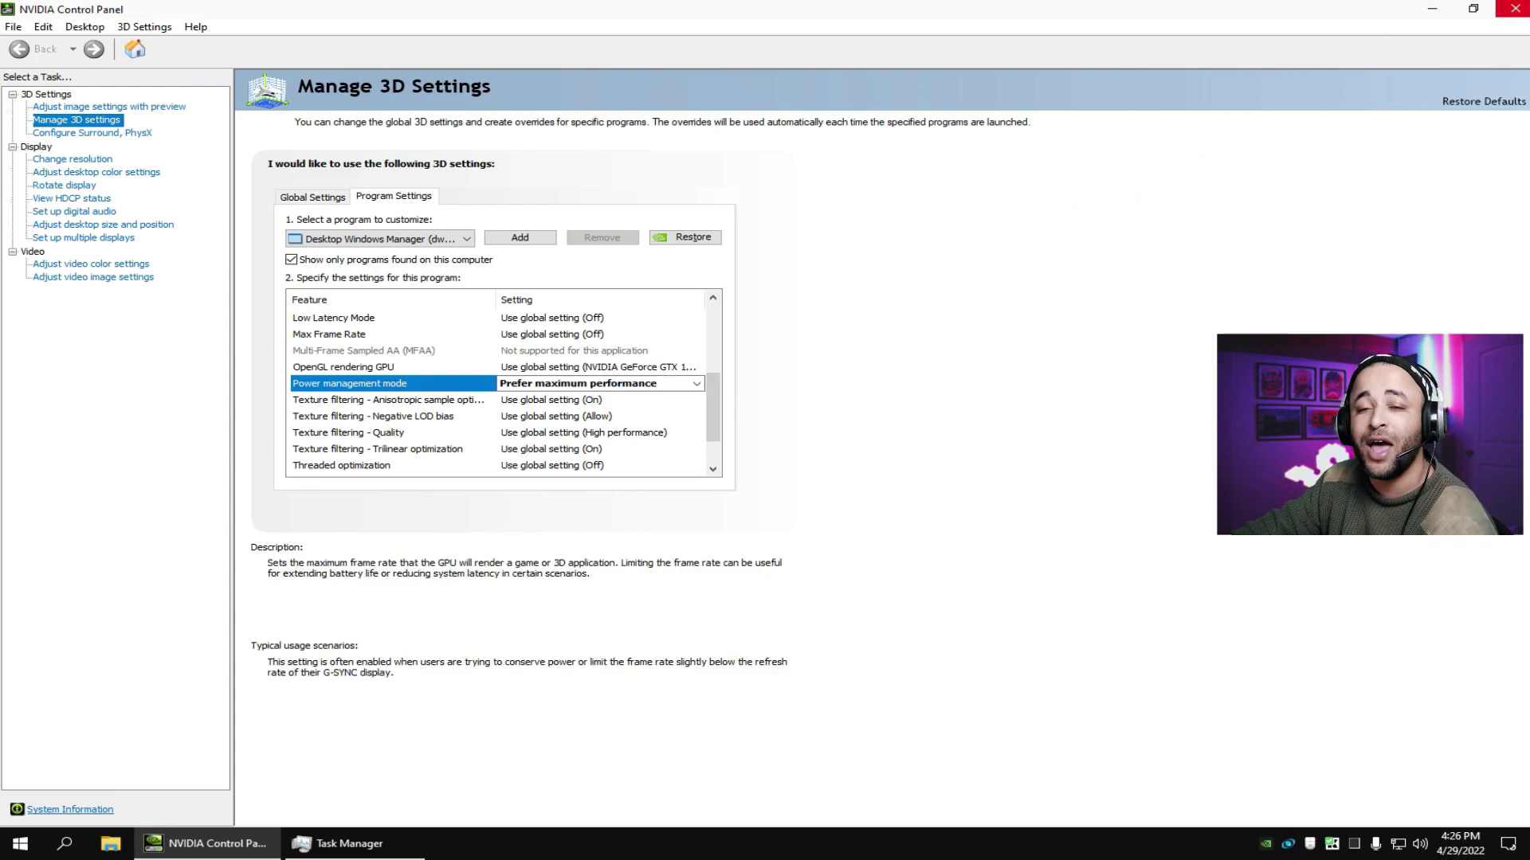
left_click(1513, 8)
left_click(1349, 191)
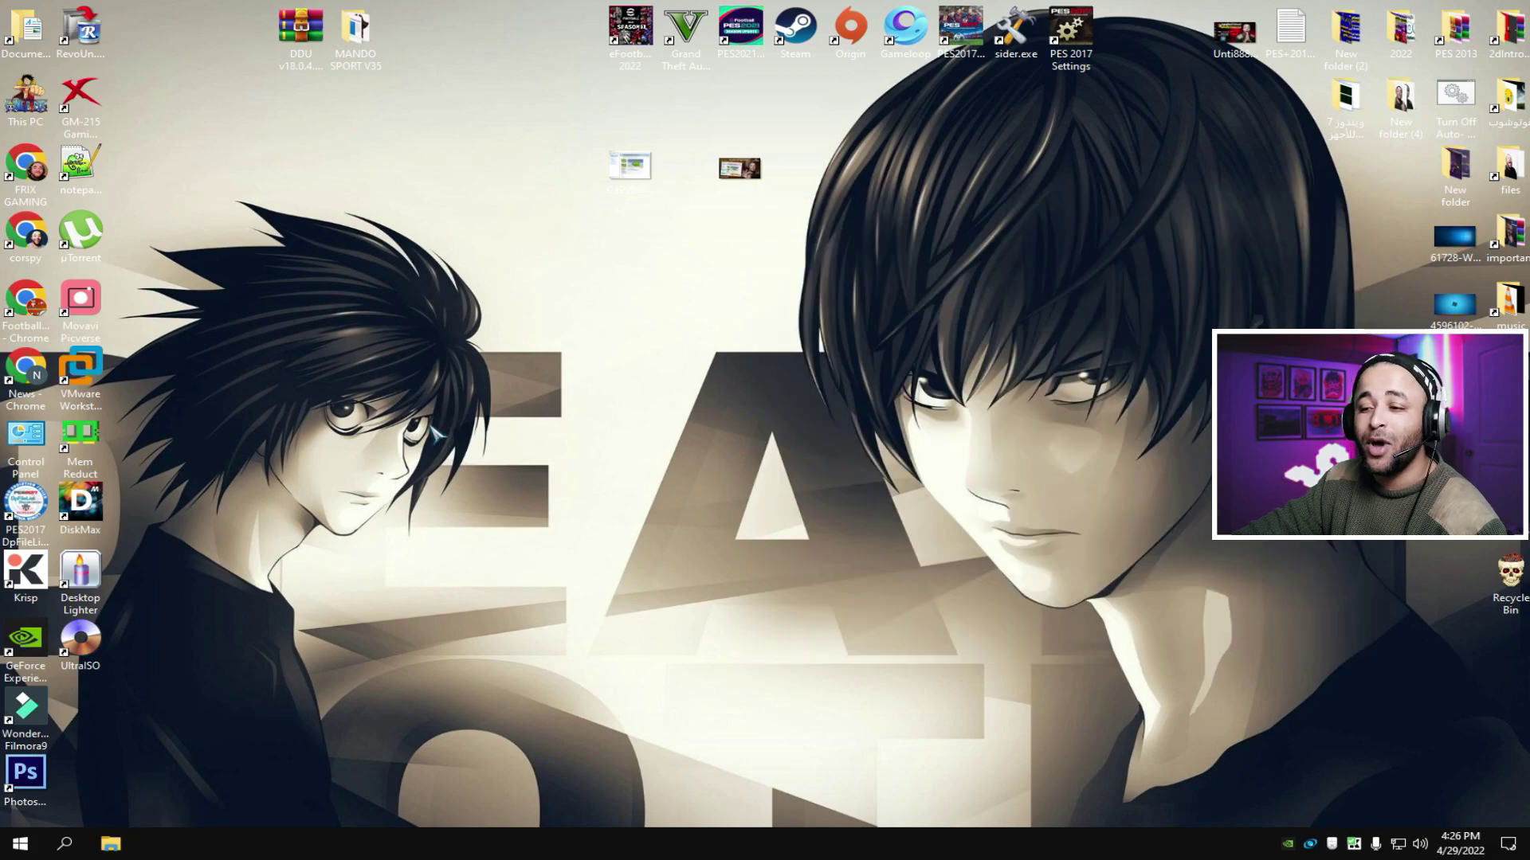